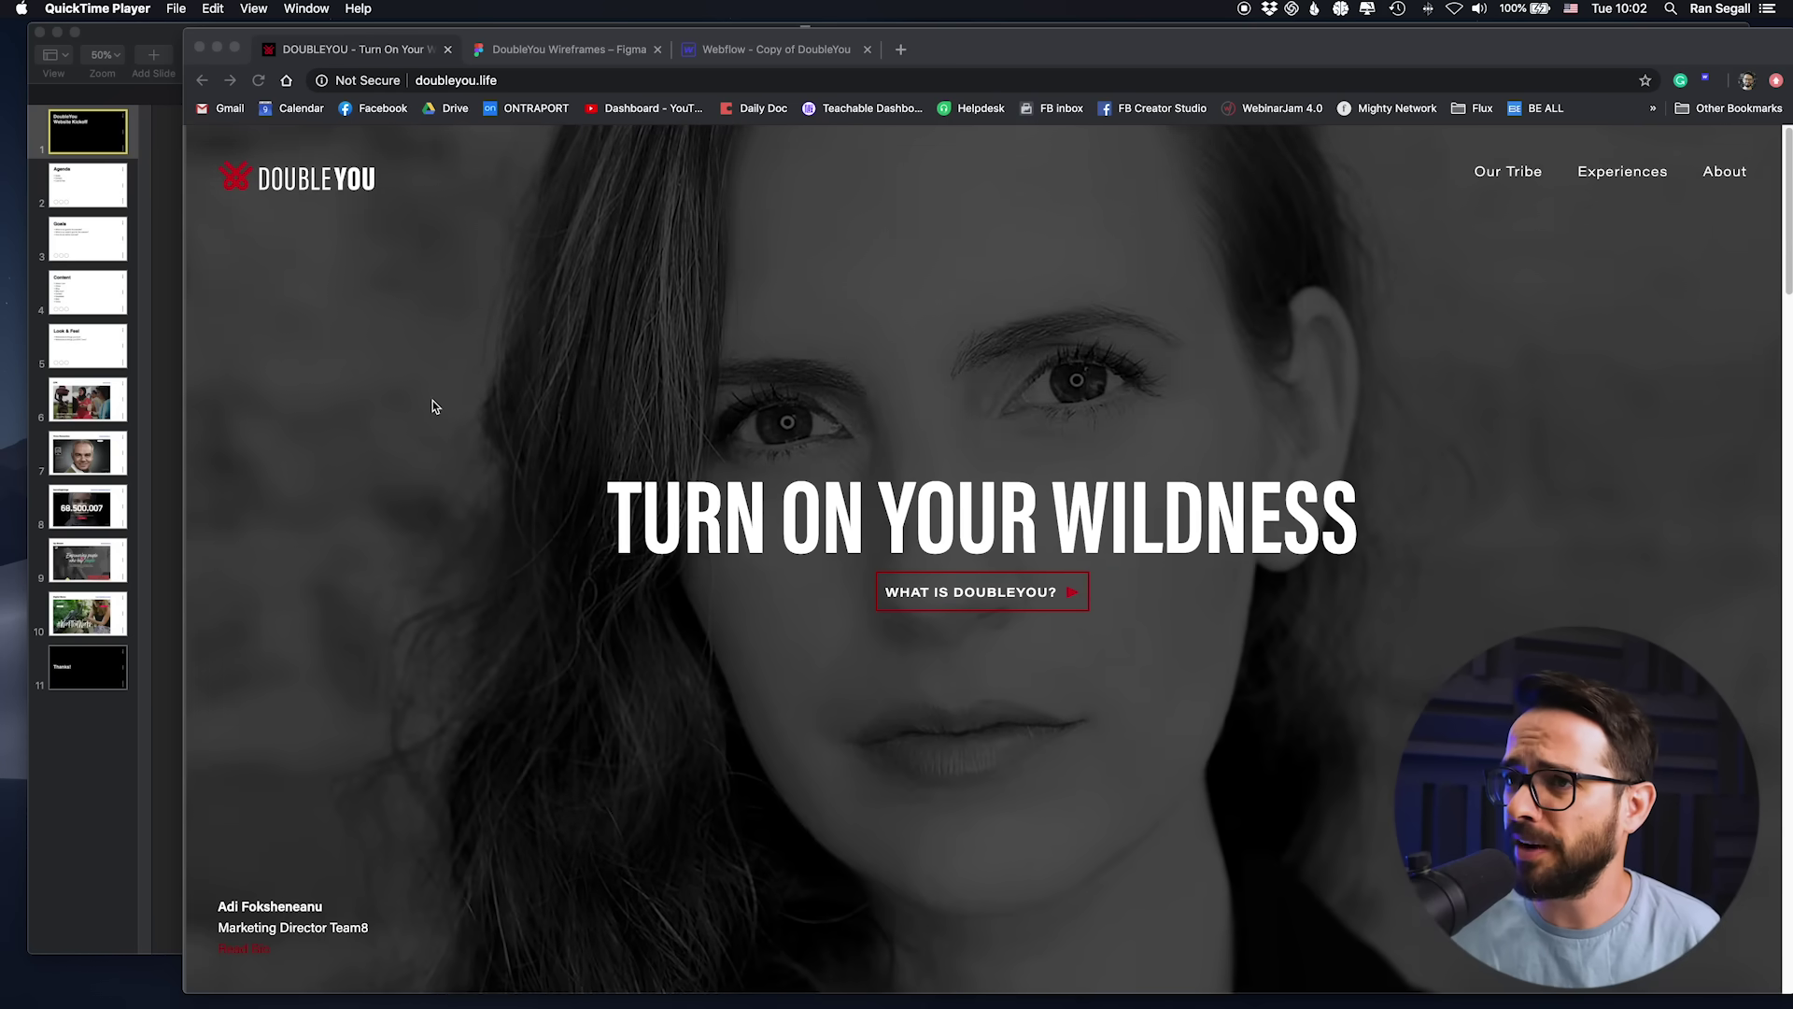
# Step: Scroll the doubleyou.life homepage down to the team photo grid below What's Next
pyautogui.scroll(-9, 432, 406)
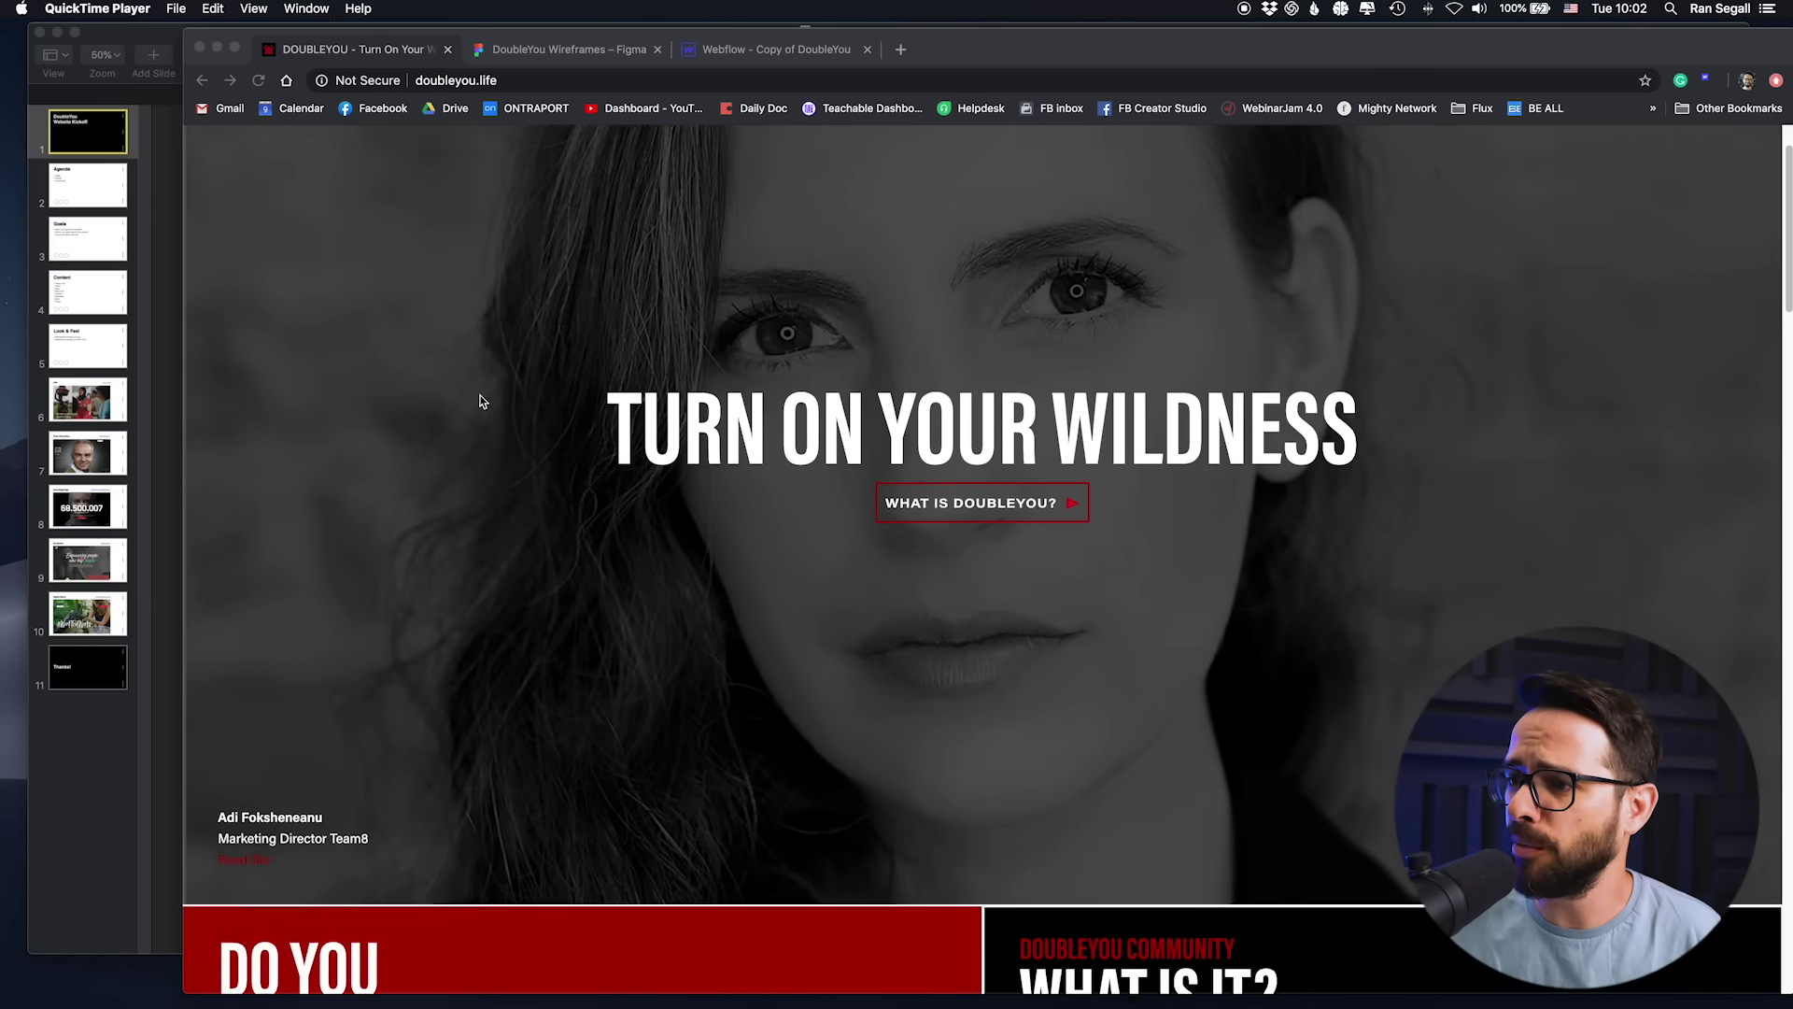
pyautogui.scroll(-10, 926, 302)
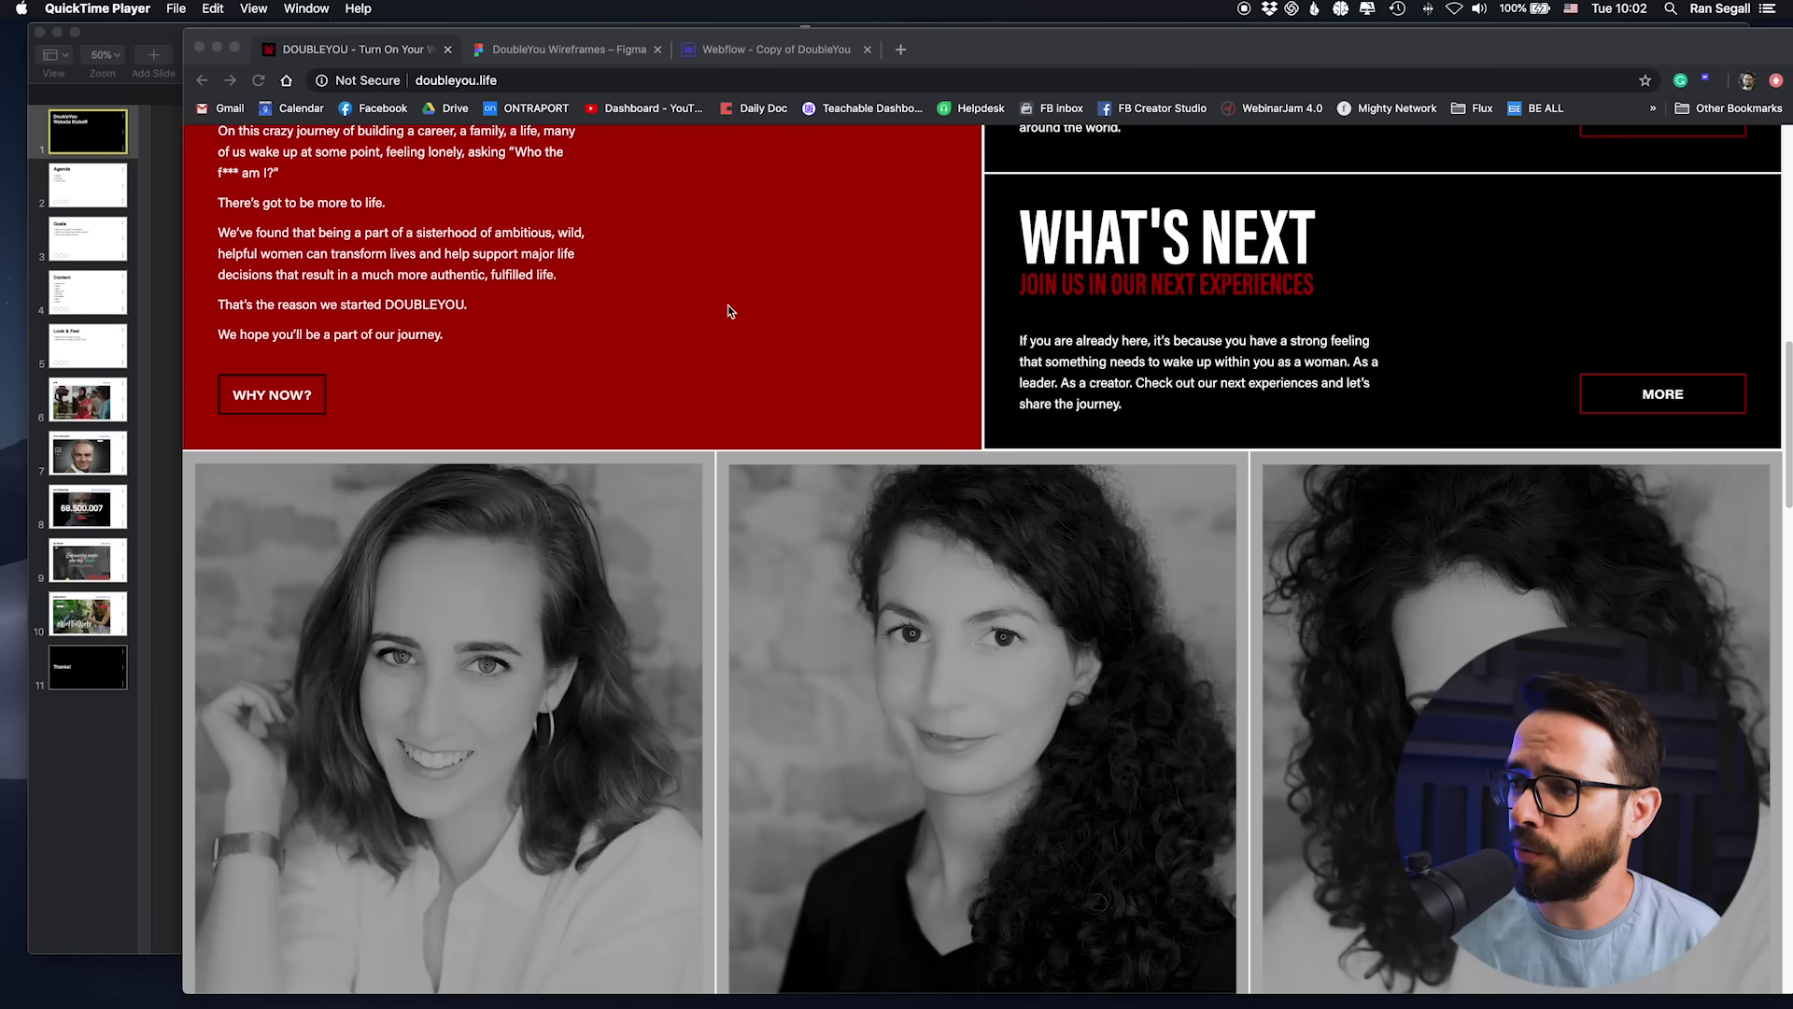
pyautogui.scroll(-10, 781, 316)
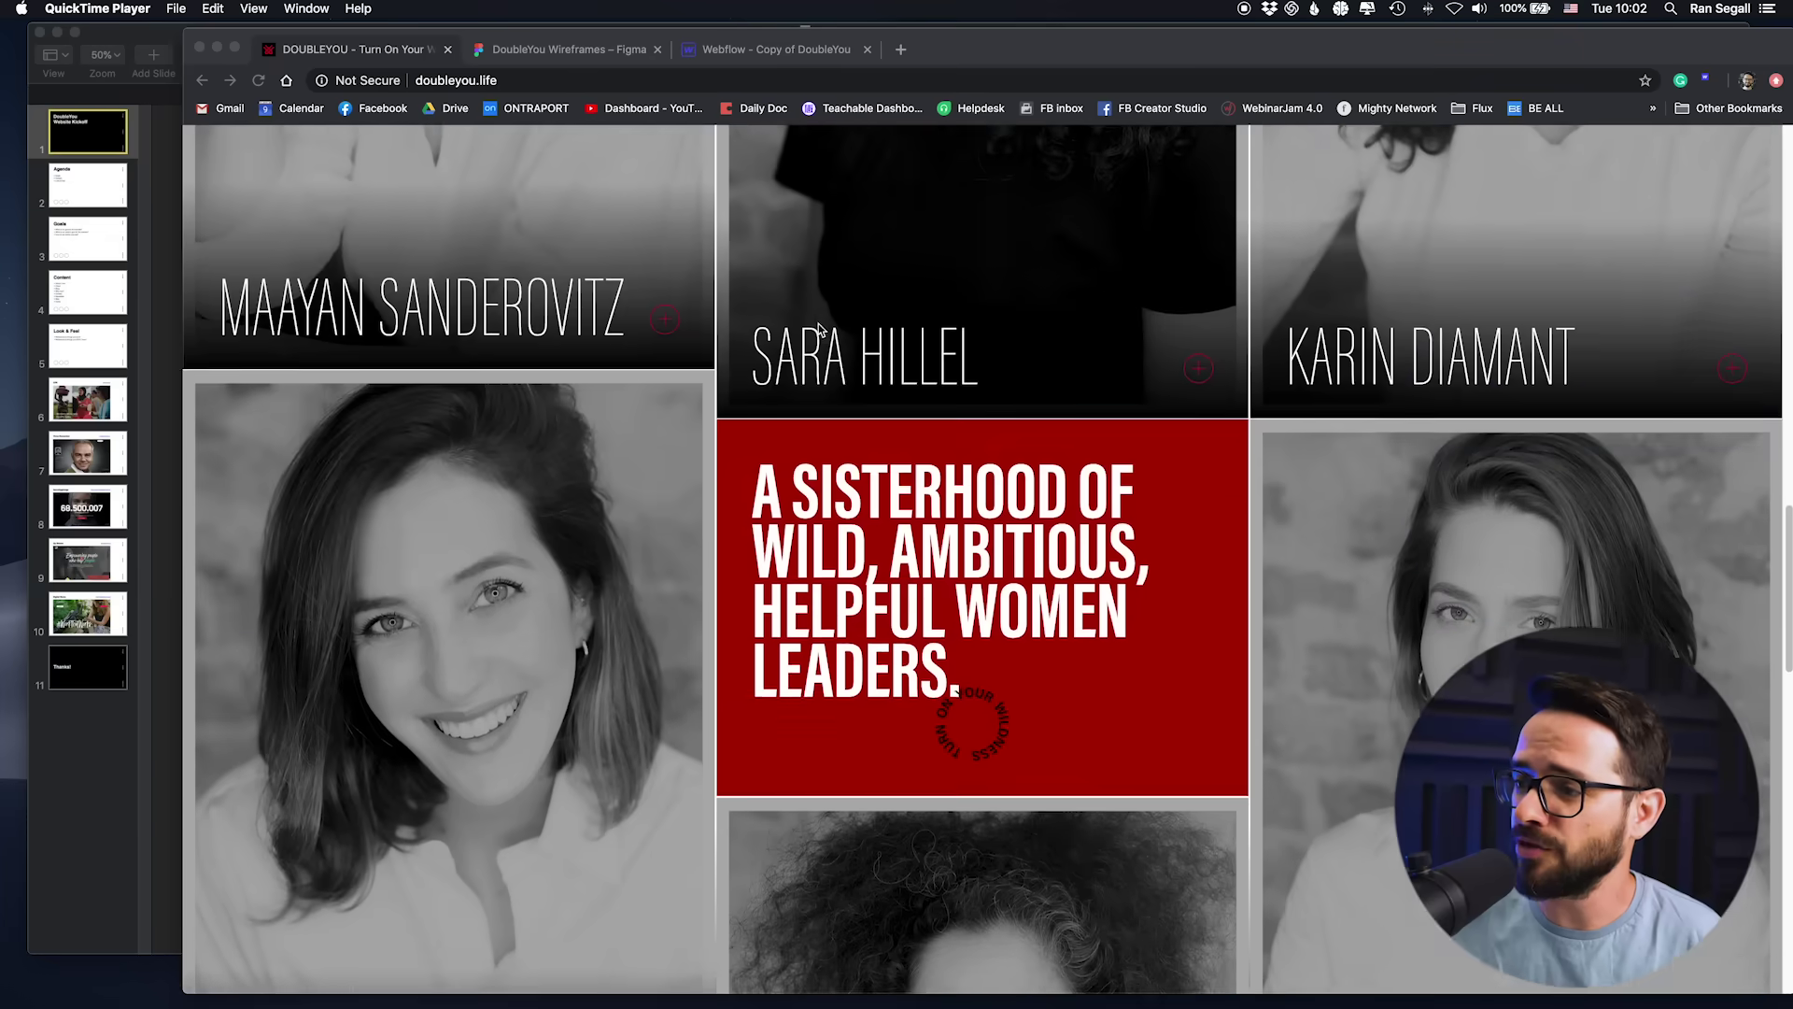
pyautogui.scroll(10, 882, 361)
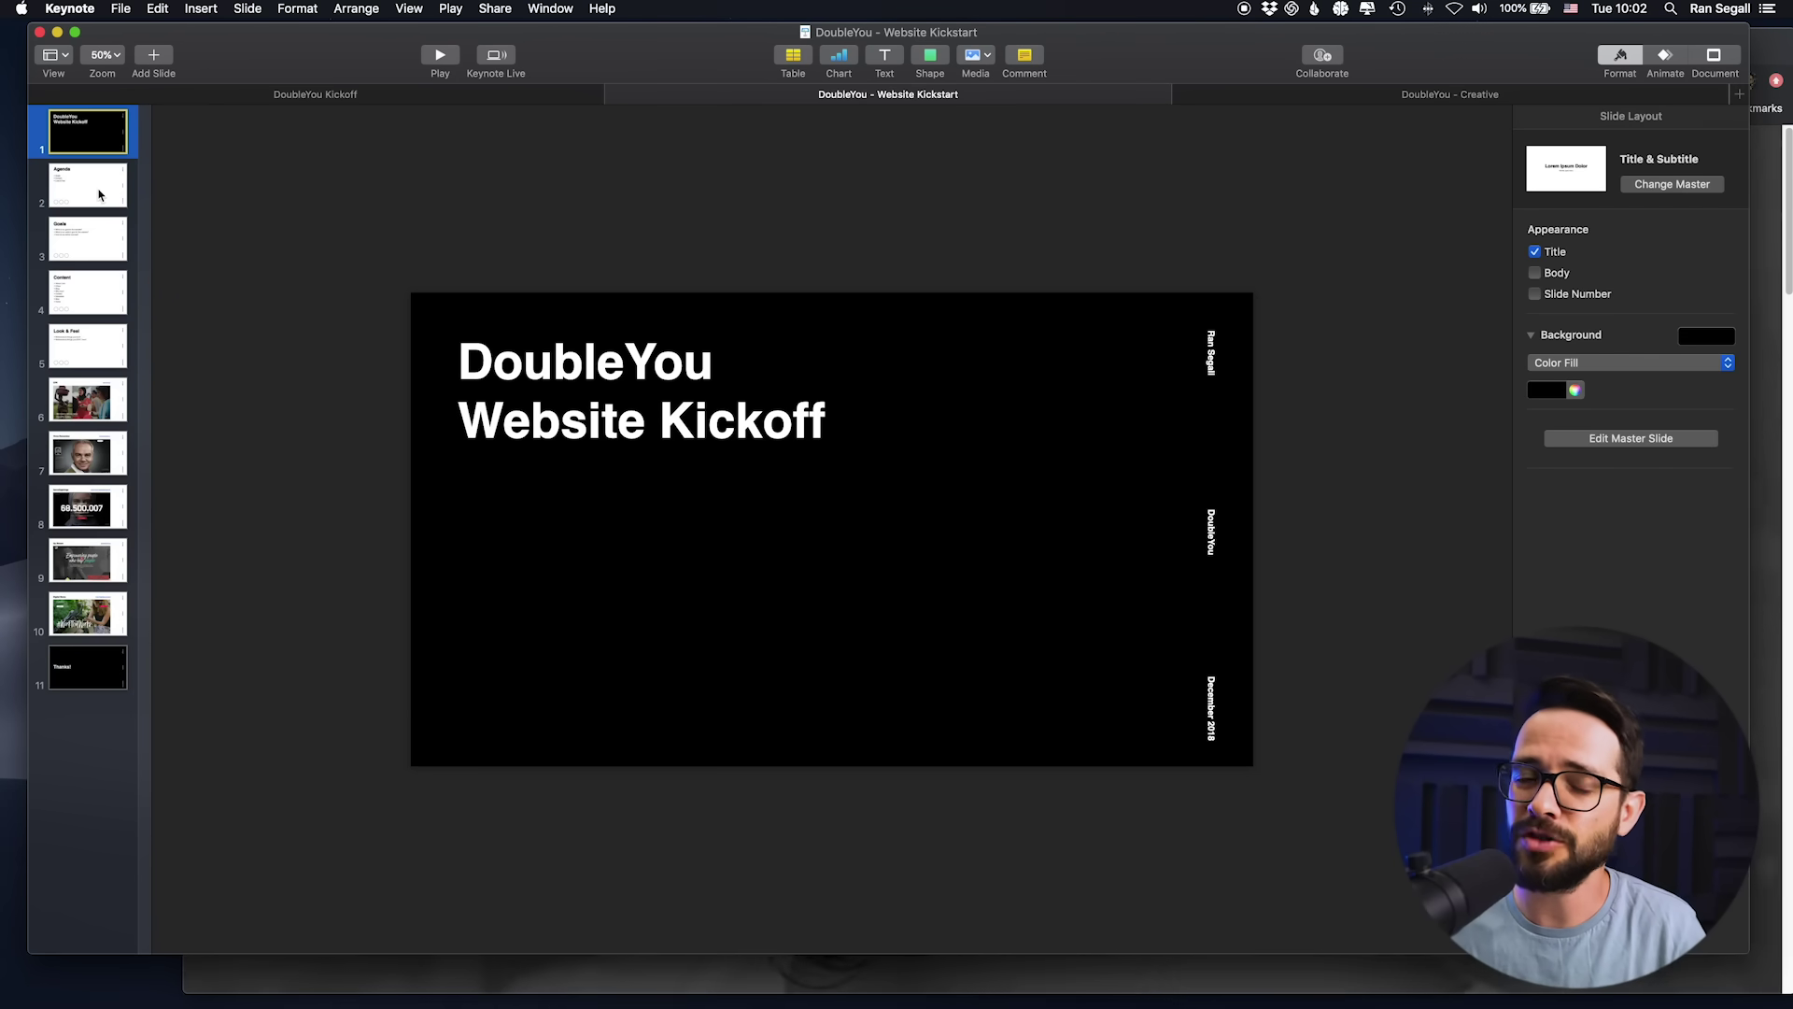
pyautogui.click(194, 97)
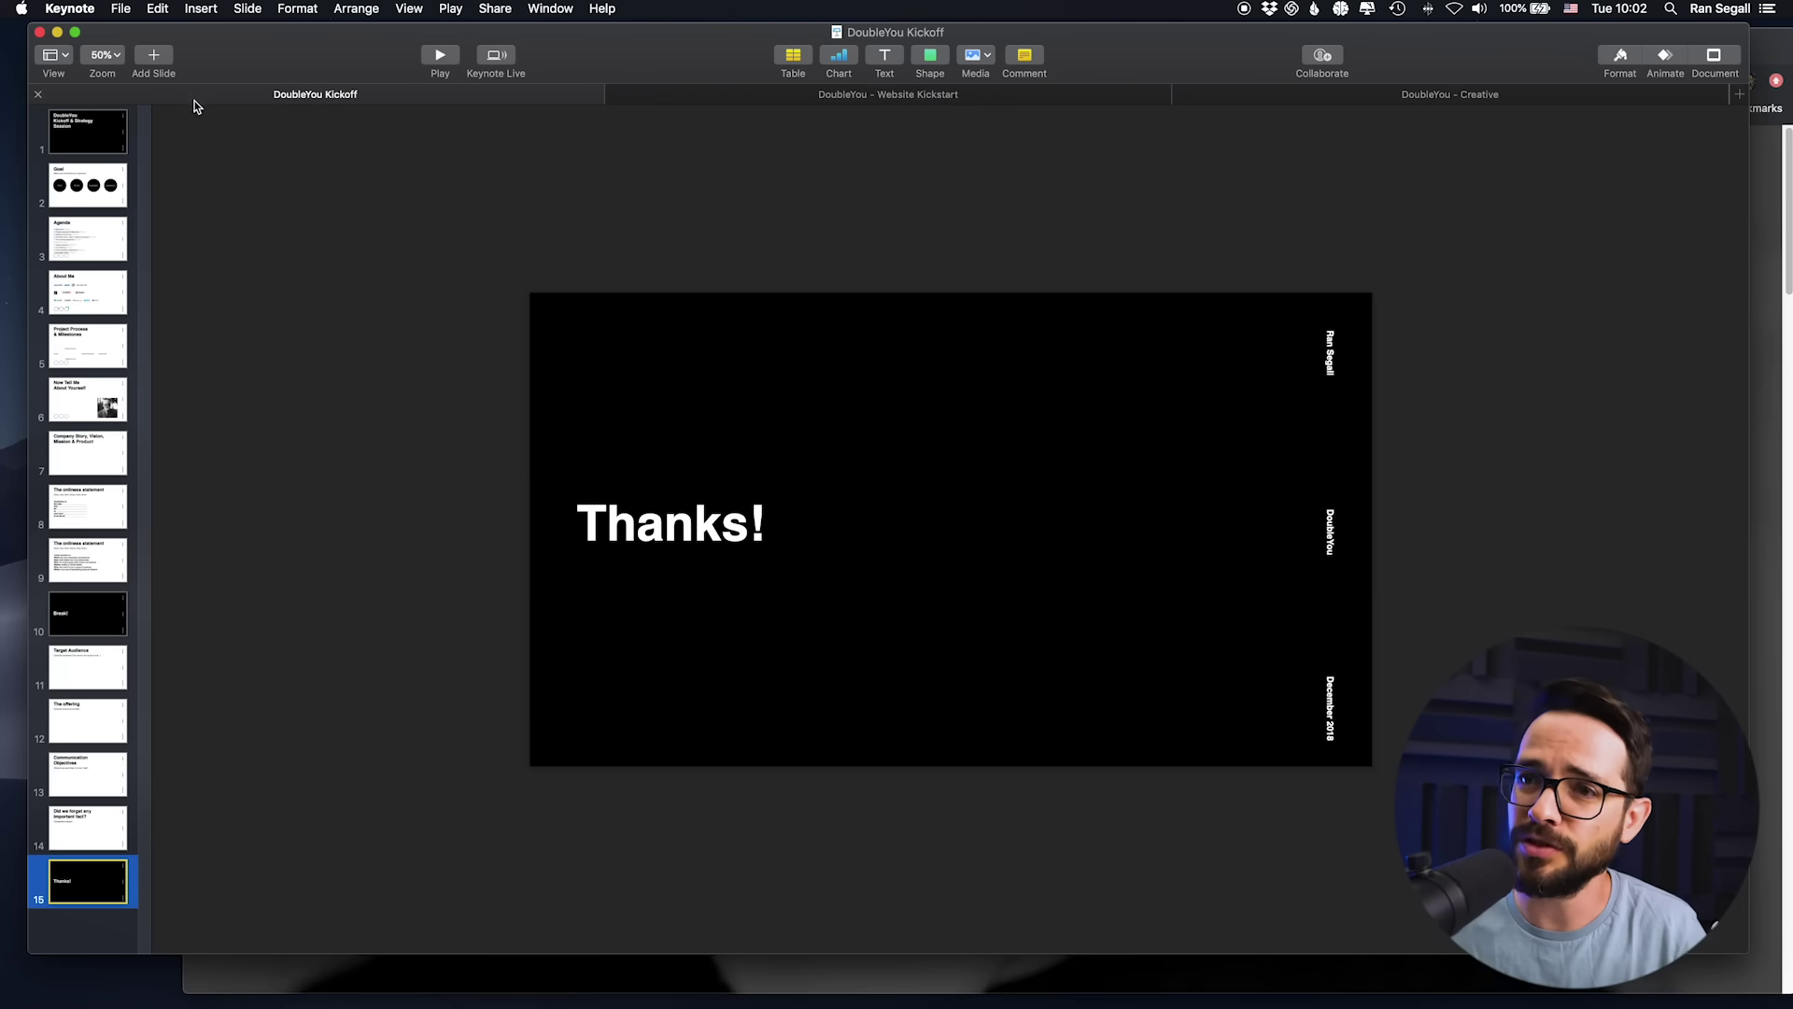
pyautogui.click(105, 148)
pyautogui.click(100, 186)
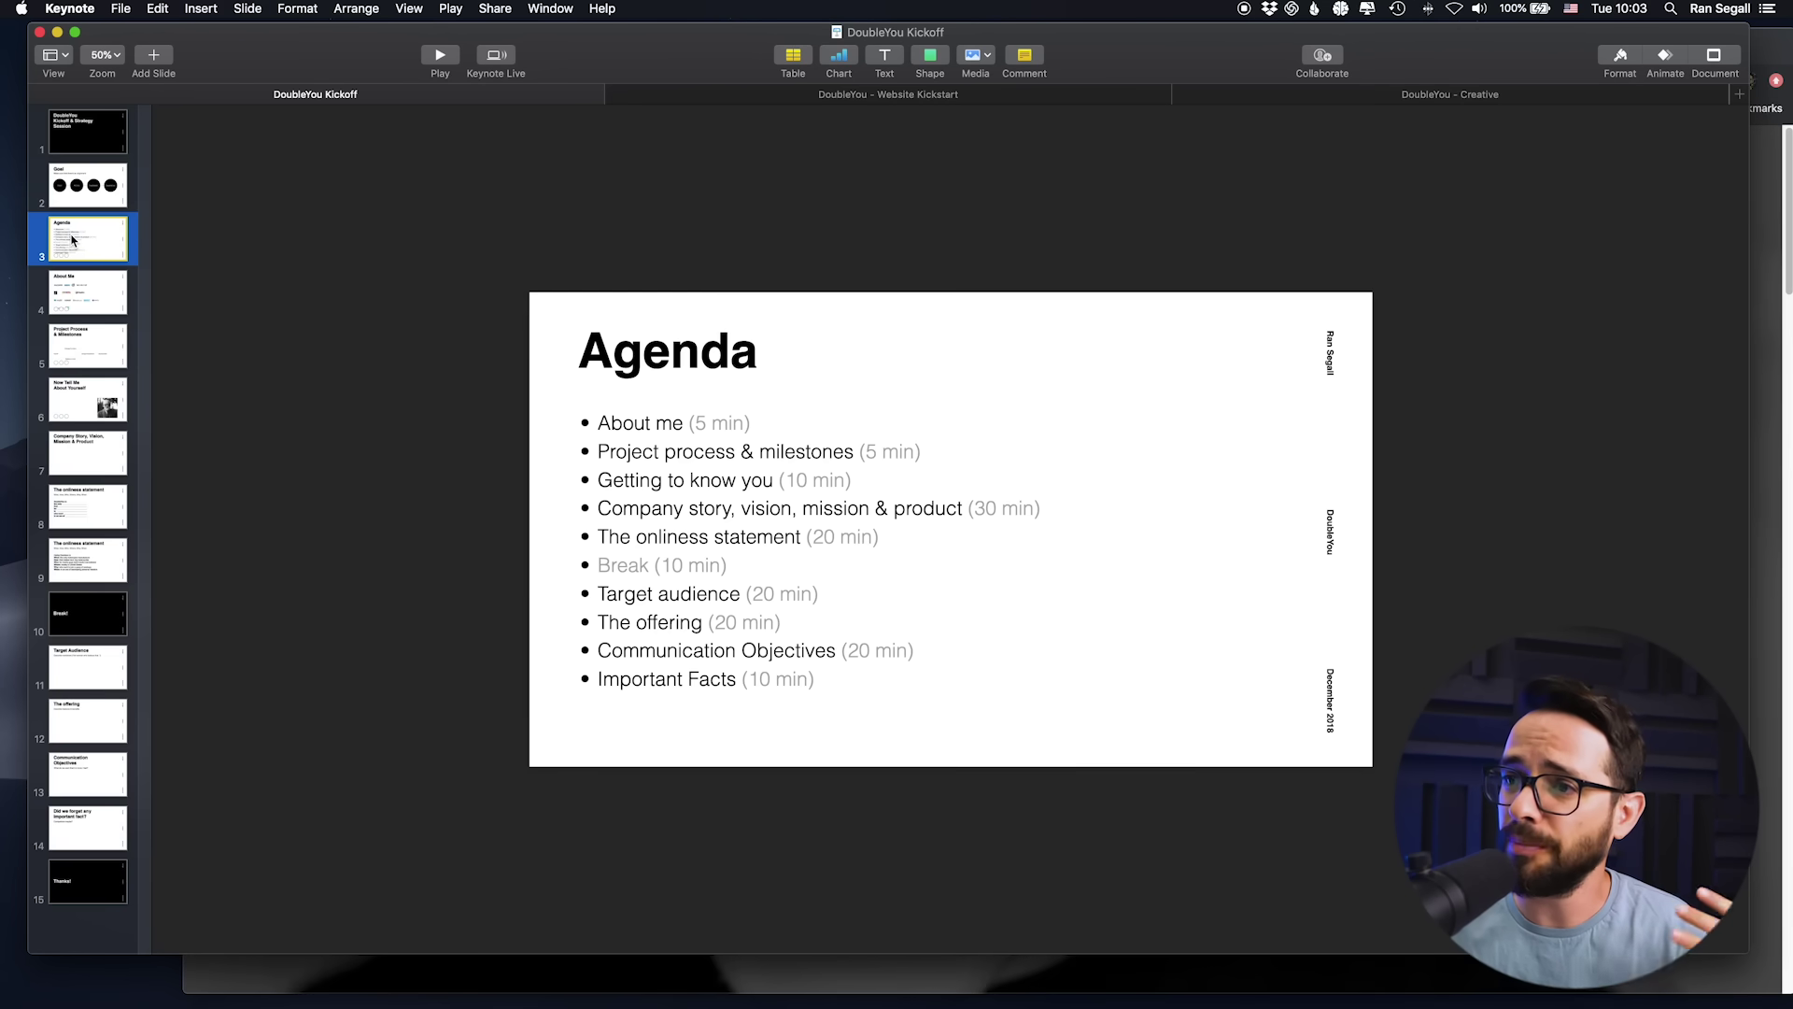
pyautogui.press('Down')
pyautogui.press('Down')
pyautogui.press('Down')
pyautogui.press('Down')
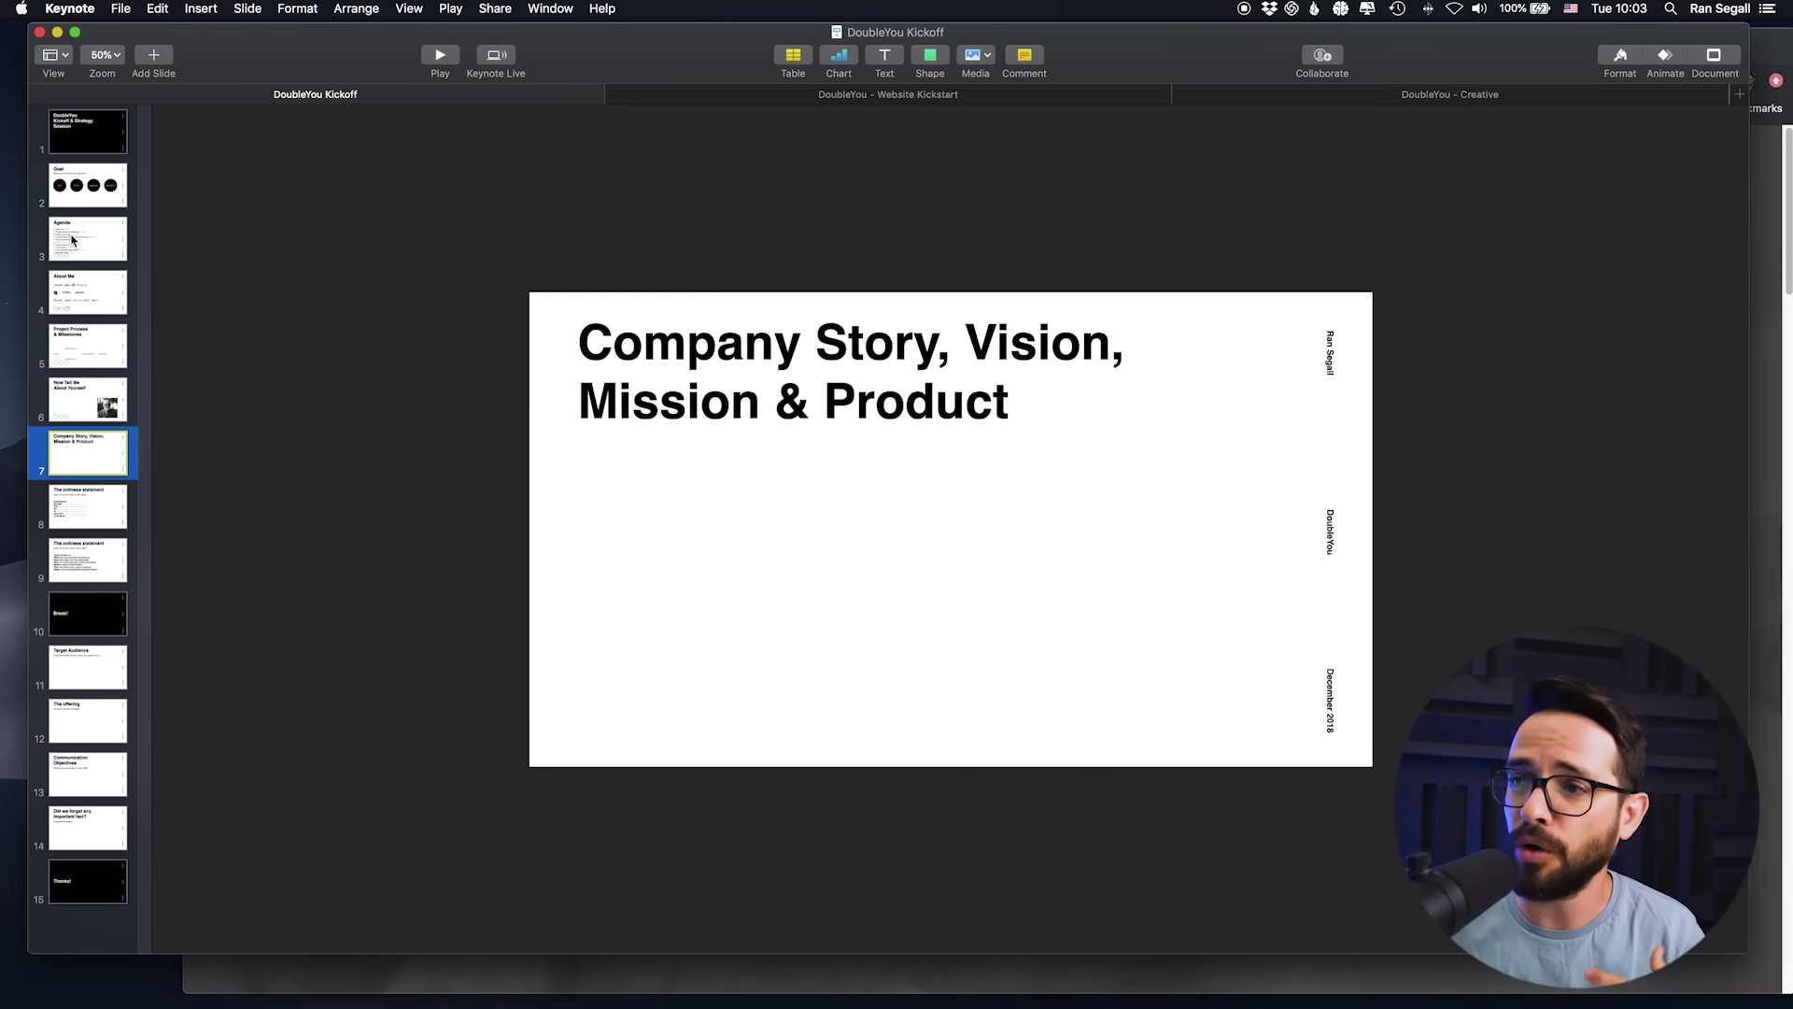
pyautogui.press('Down')
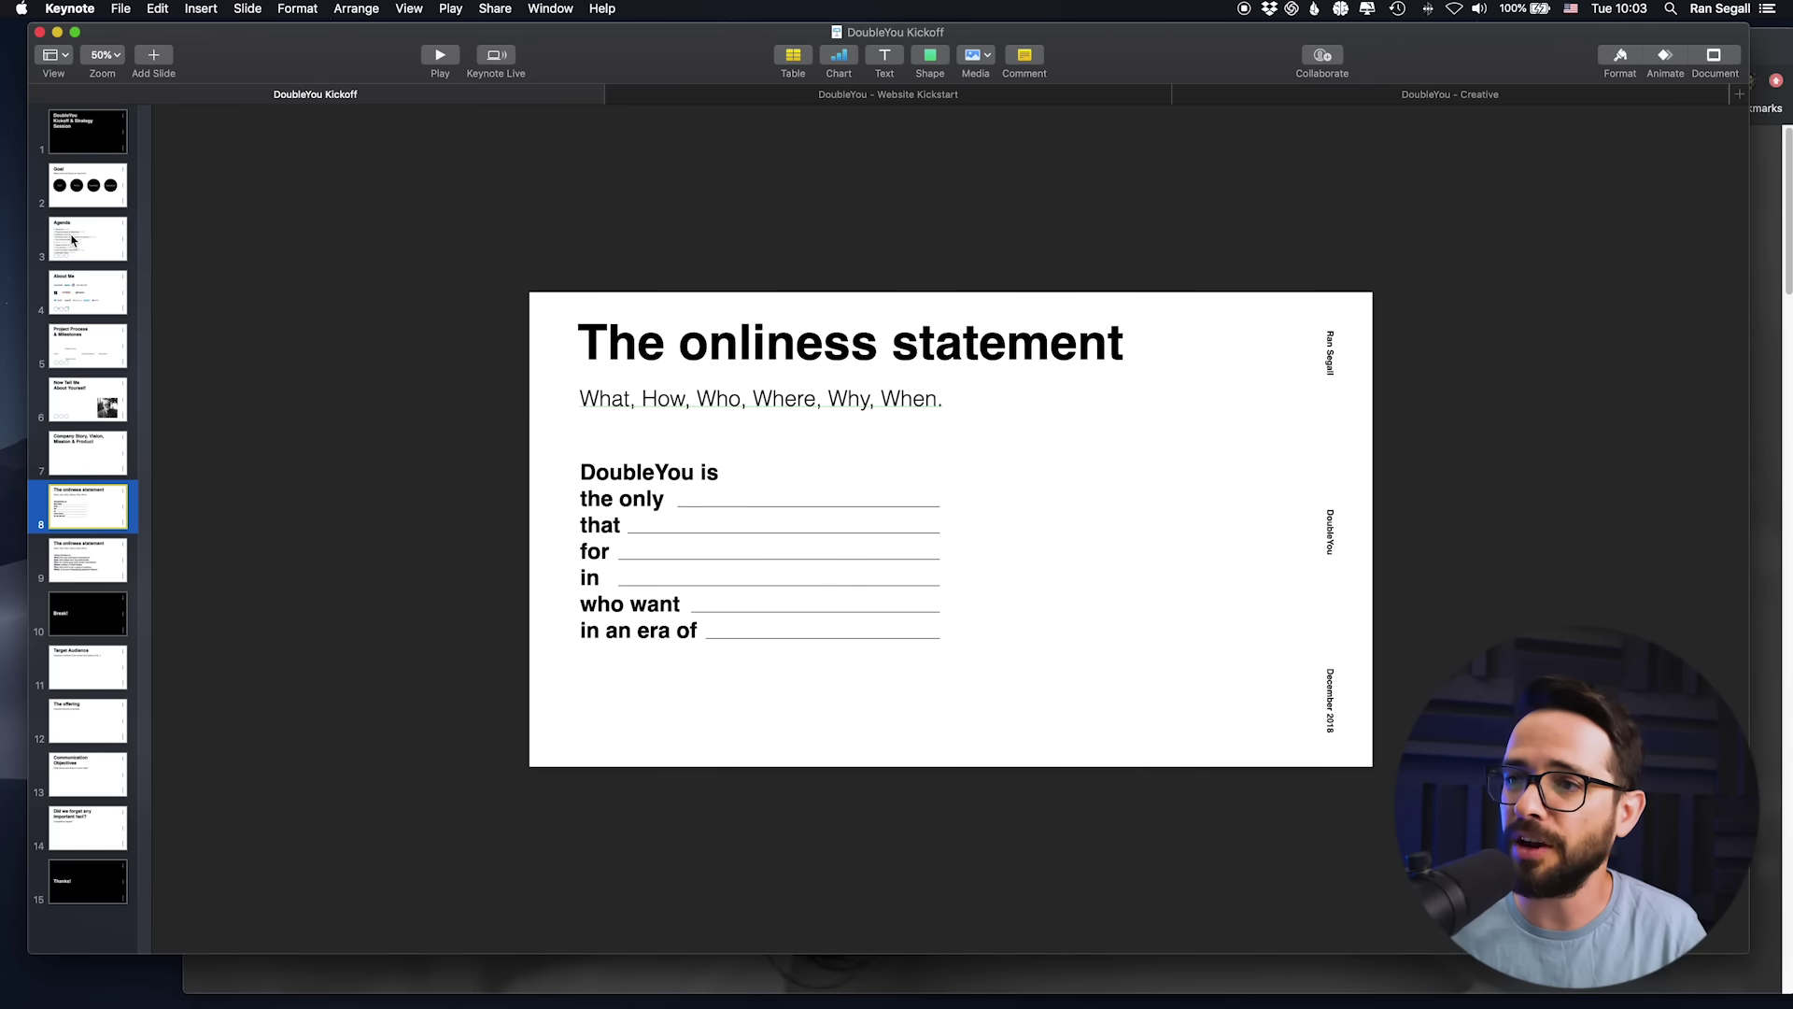
pyautogui.press('Down')
pyautogui.press('Down')
pyautogui.press('Down')
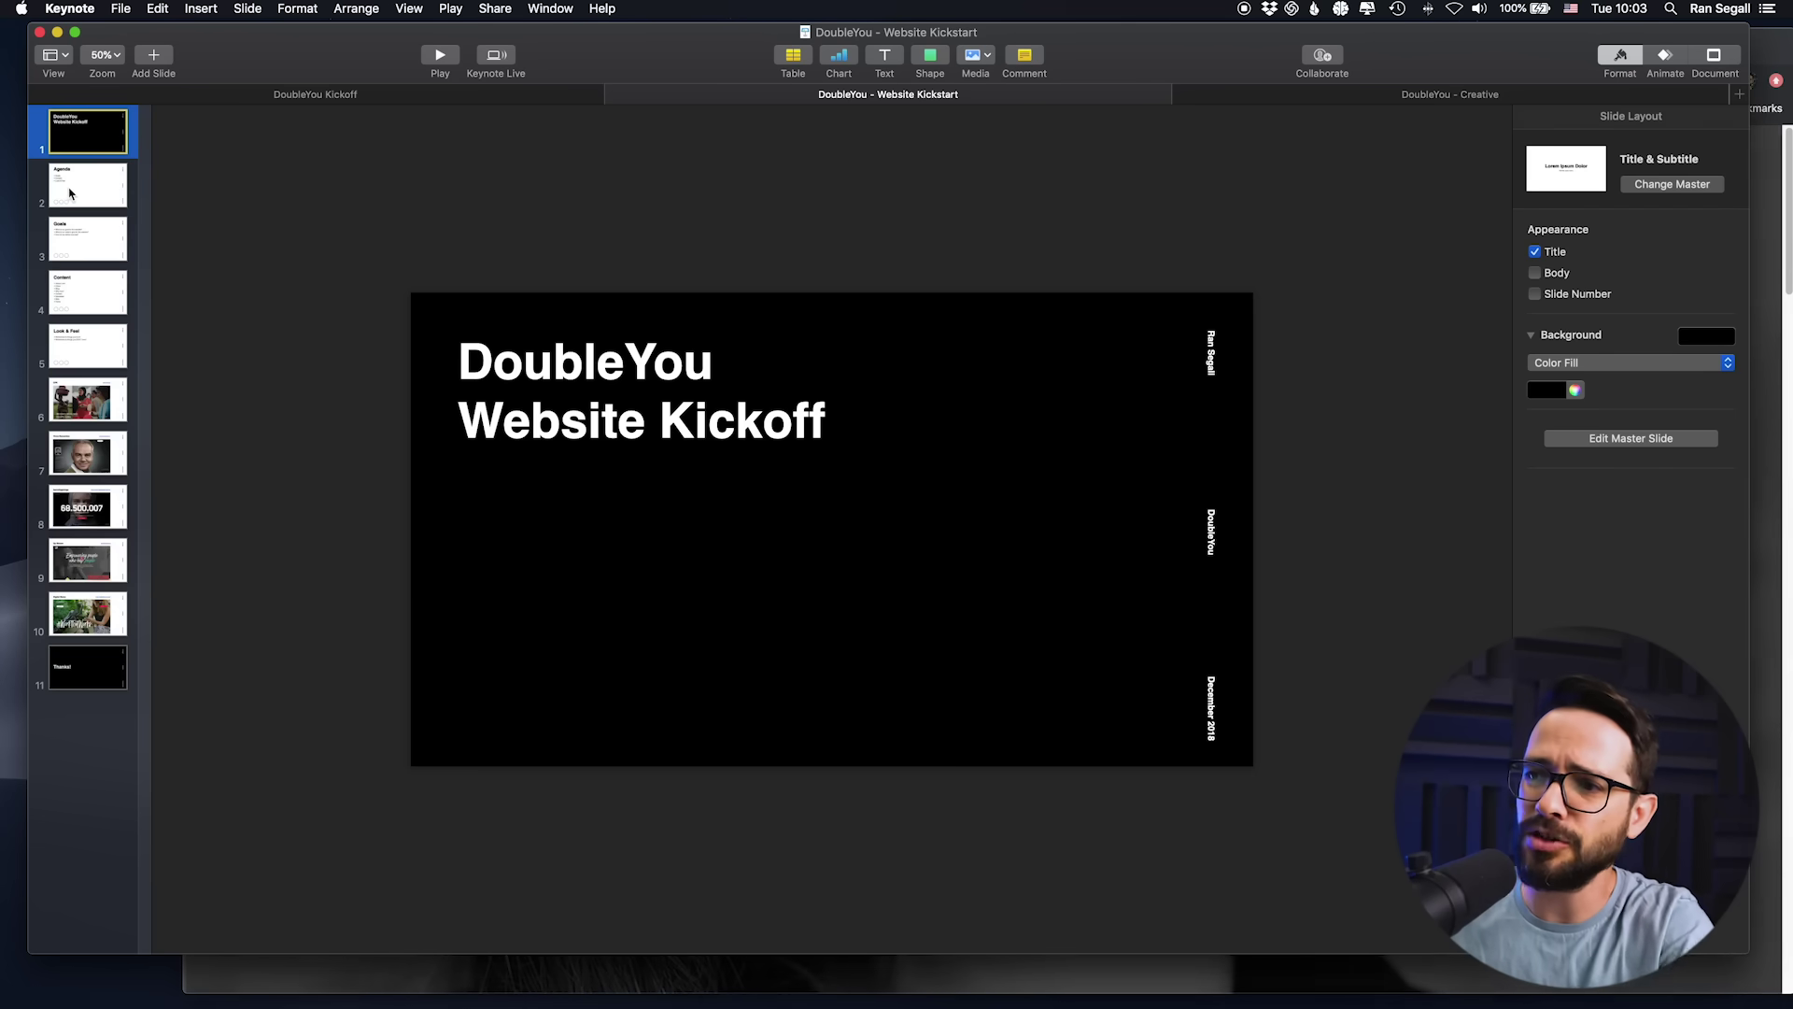
# Step: Step through the Agenda, Goals and Content slides of the Website Kickstart deck
pyautogui.click(70, 194)
pyautogui.press('Down')
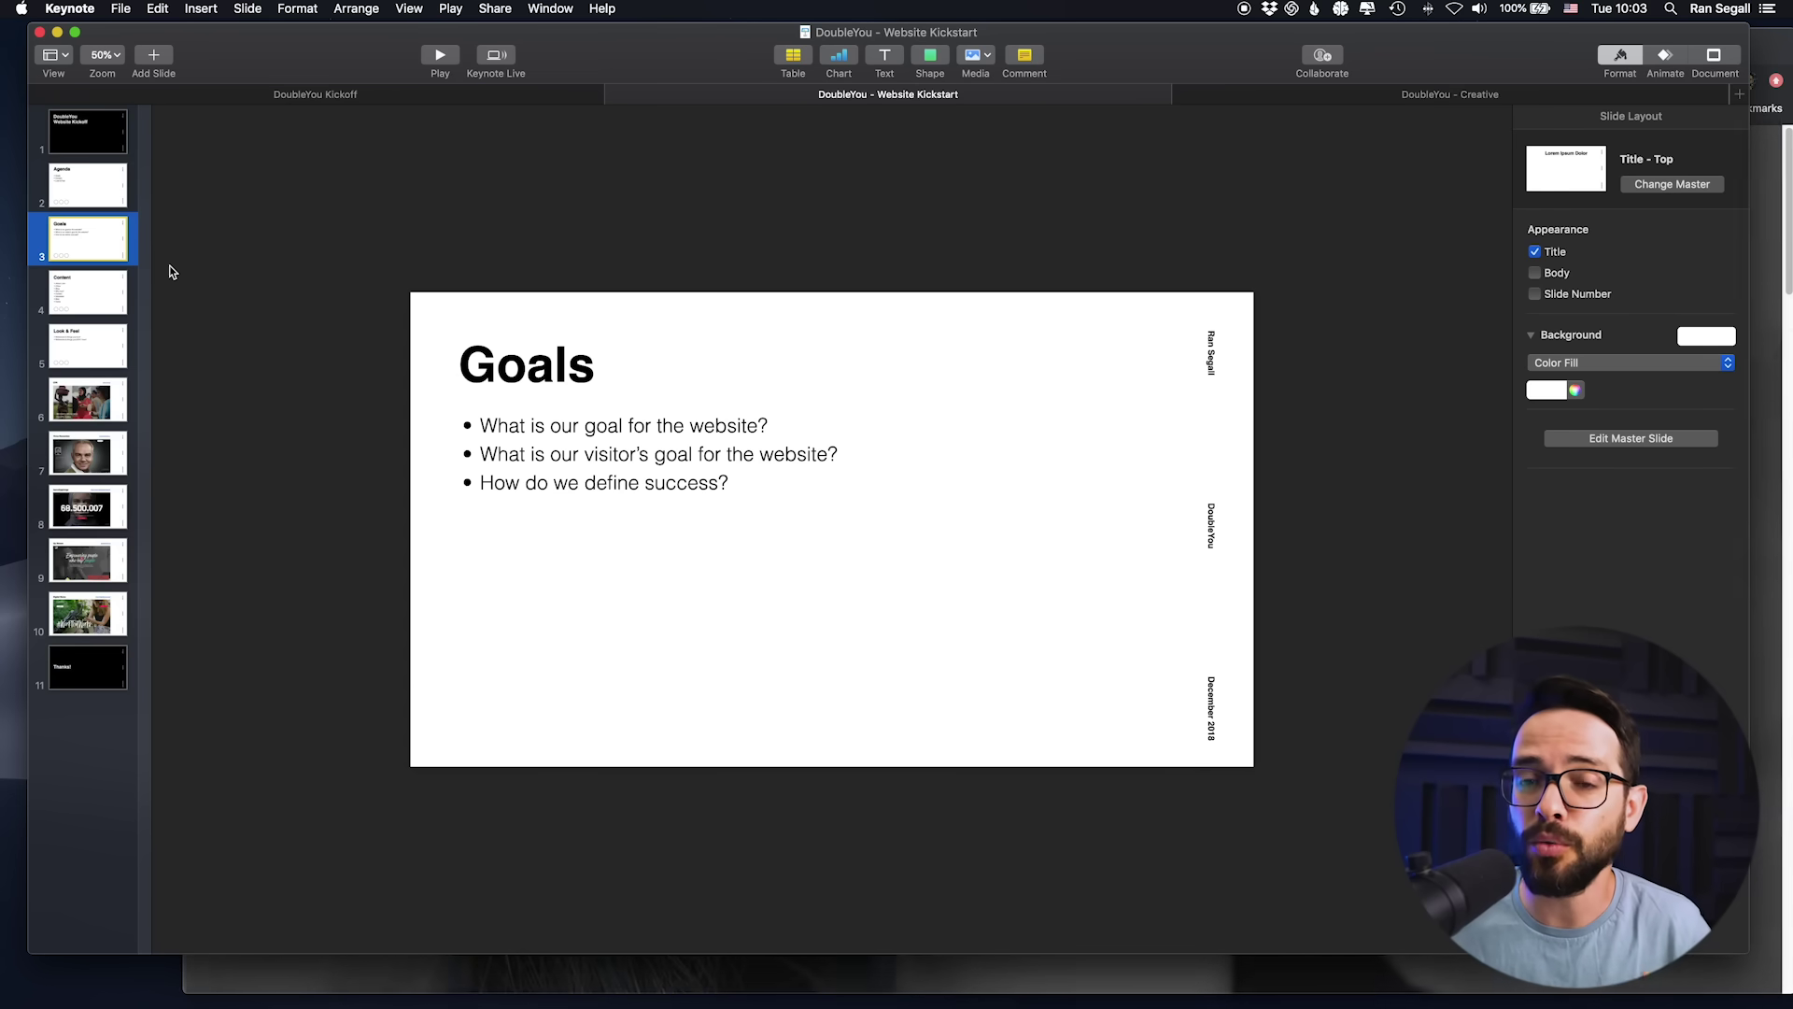
pyautogui.click(119, 289)
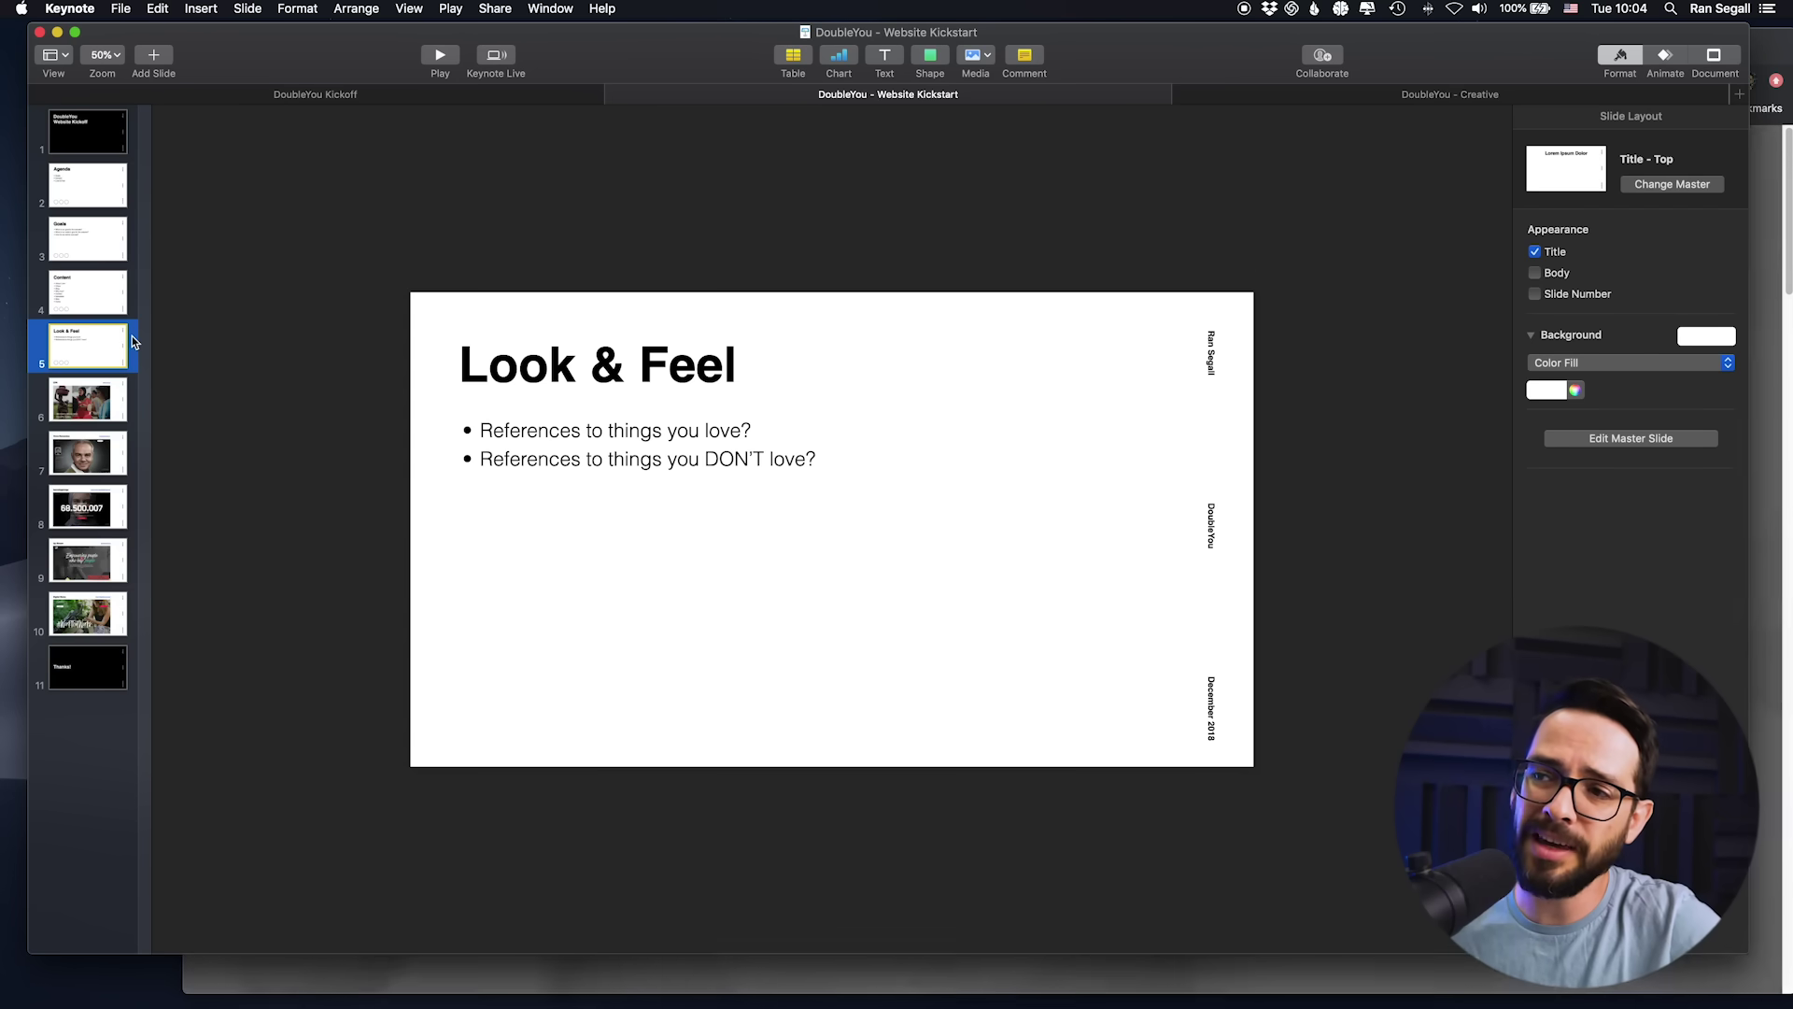
# Step: Page through the CFR, Vivos Recuerdos, faerreflygtninge and Up Stream reference slides to Digital Mums
pyautogui.click(84, 411)
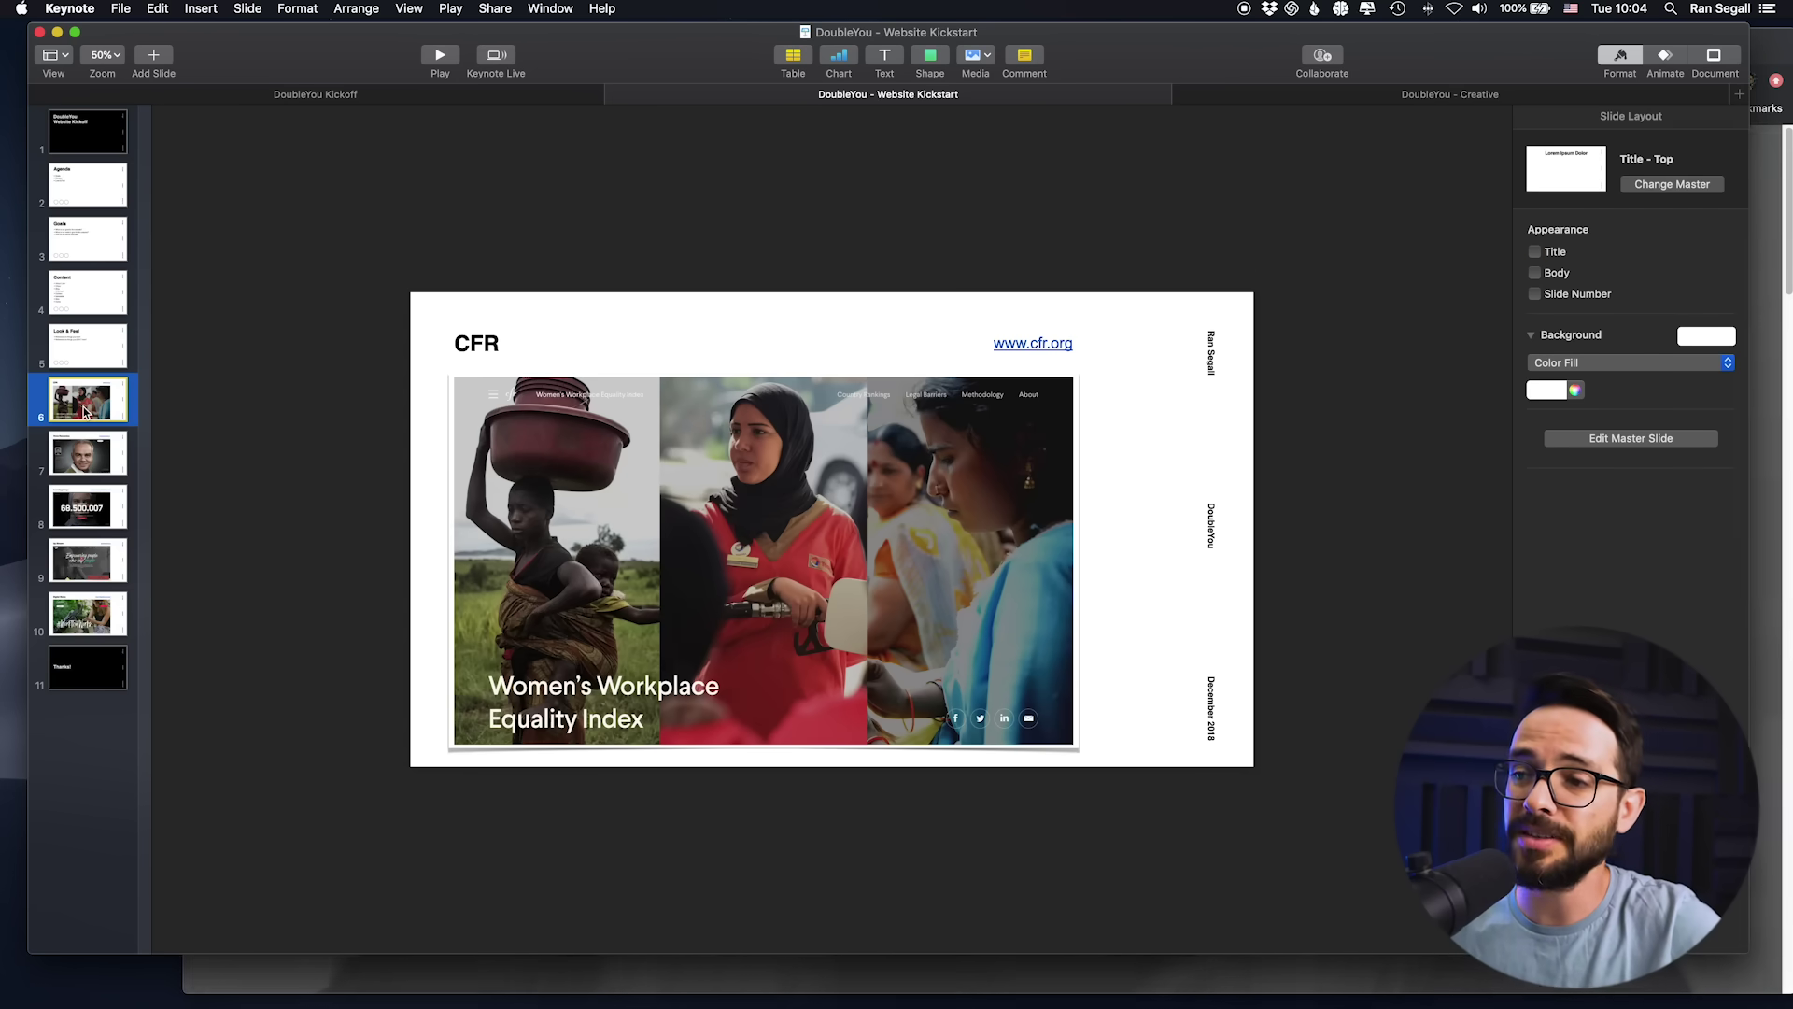
pyautogui.press('Down')
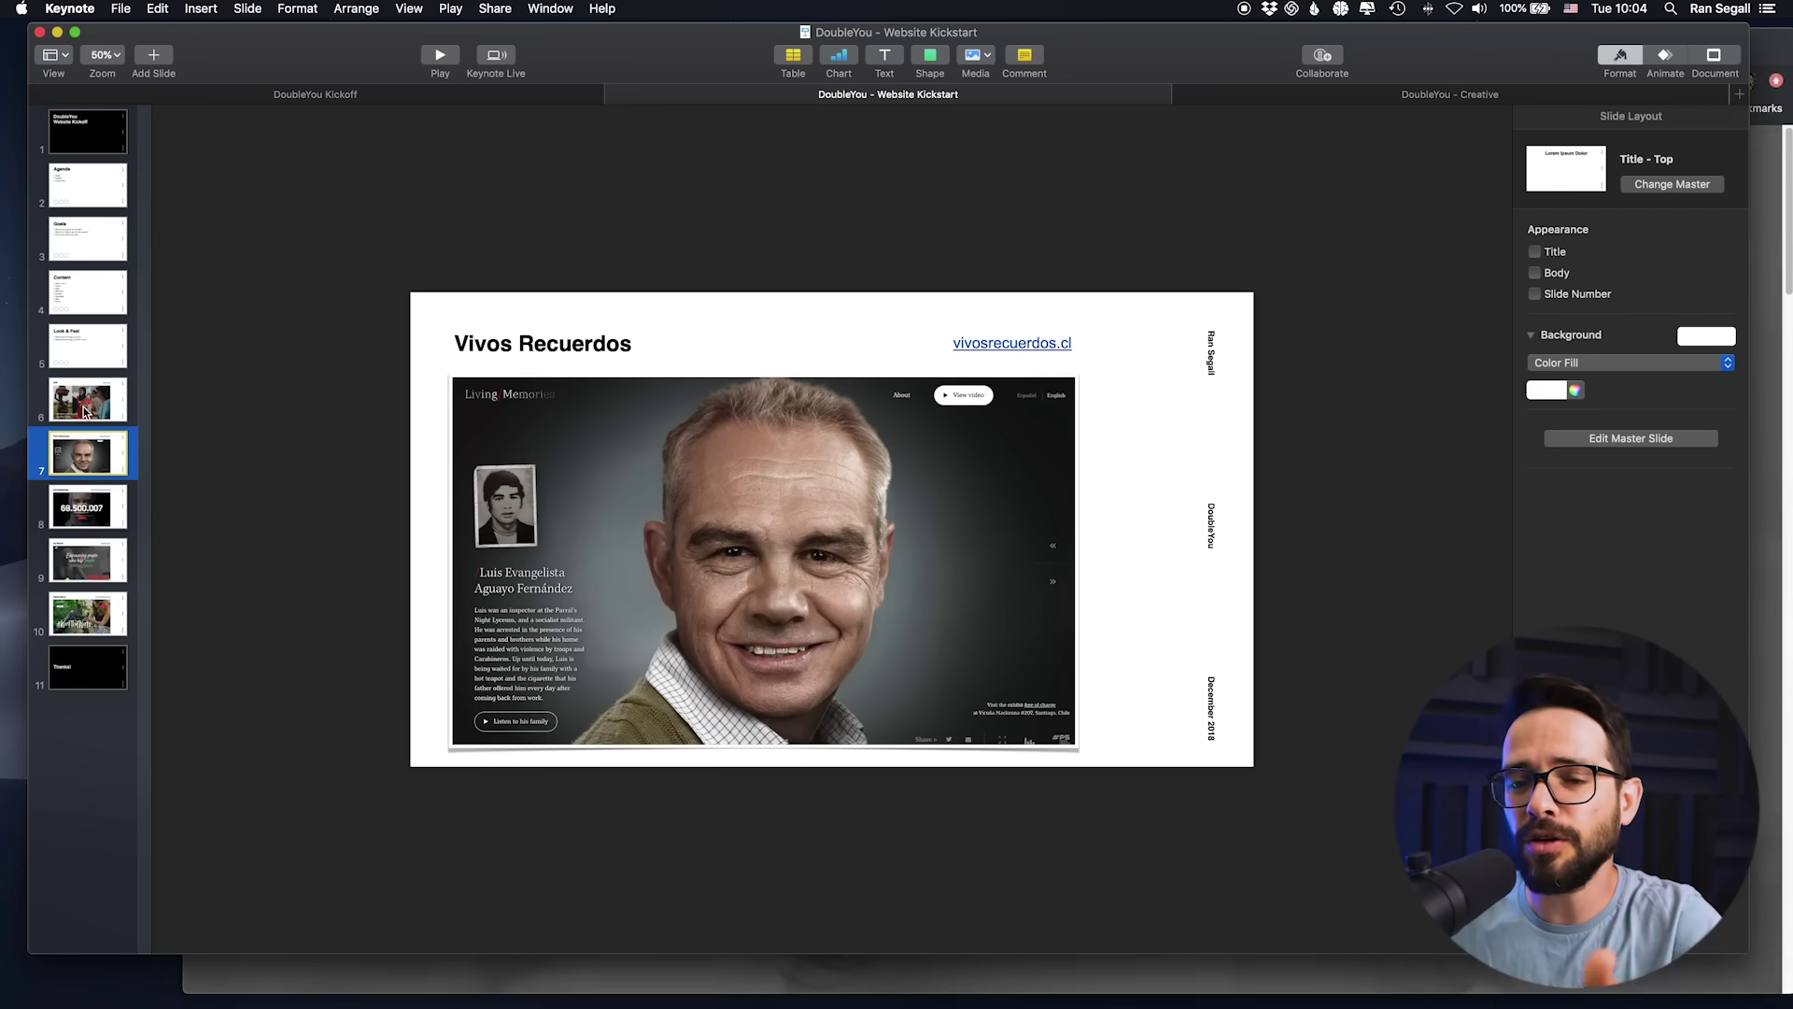
pyautogui.press('Down')
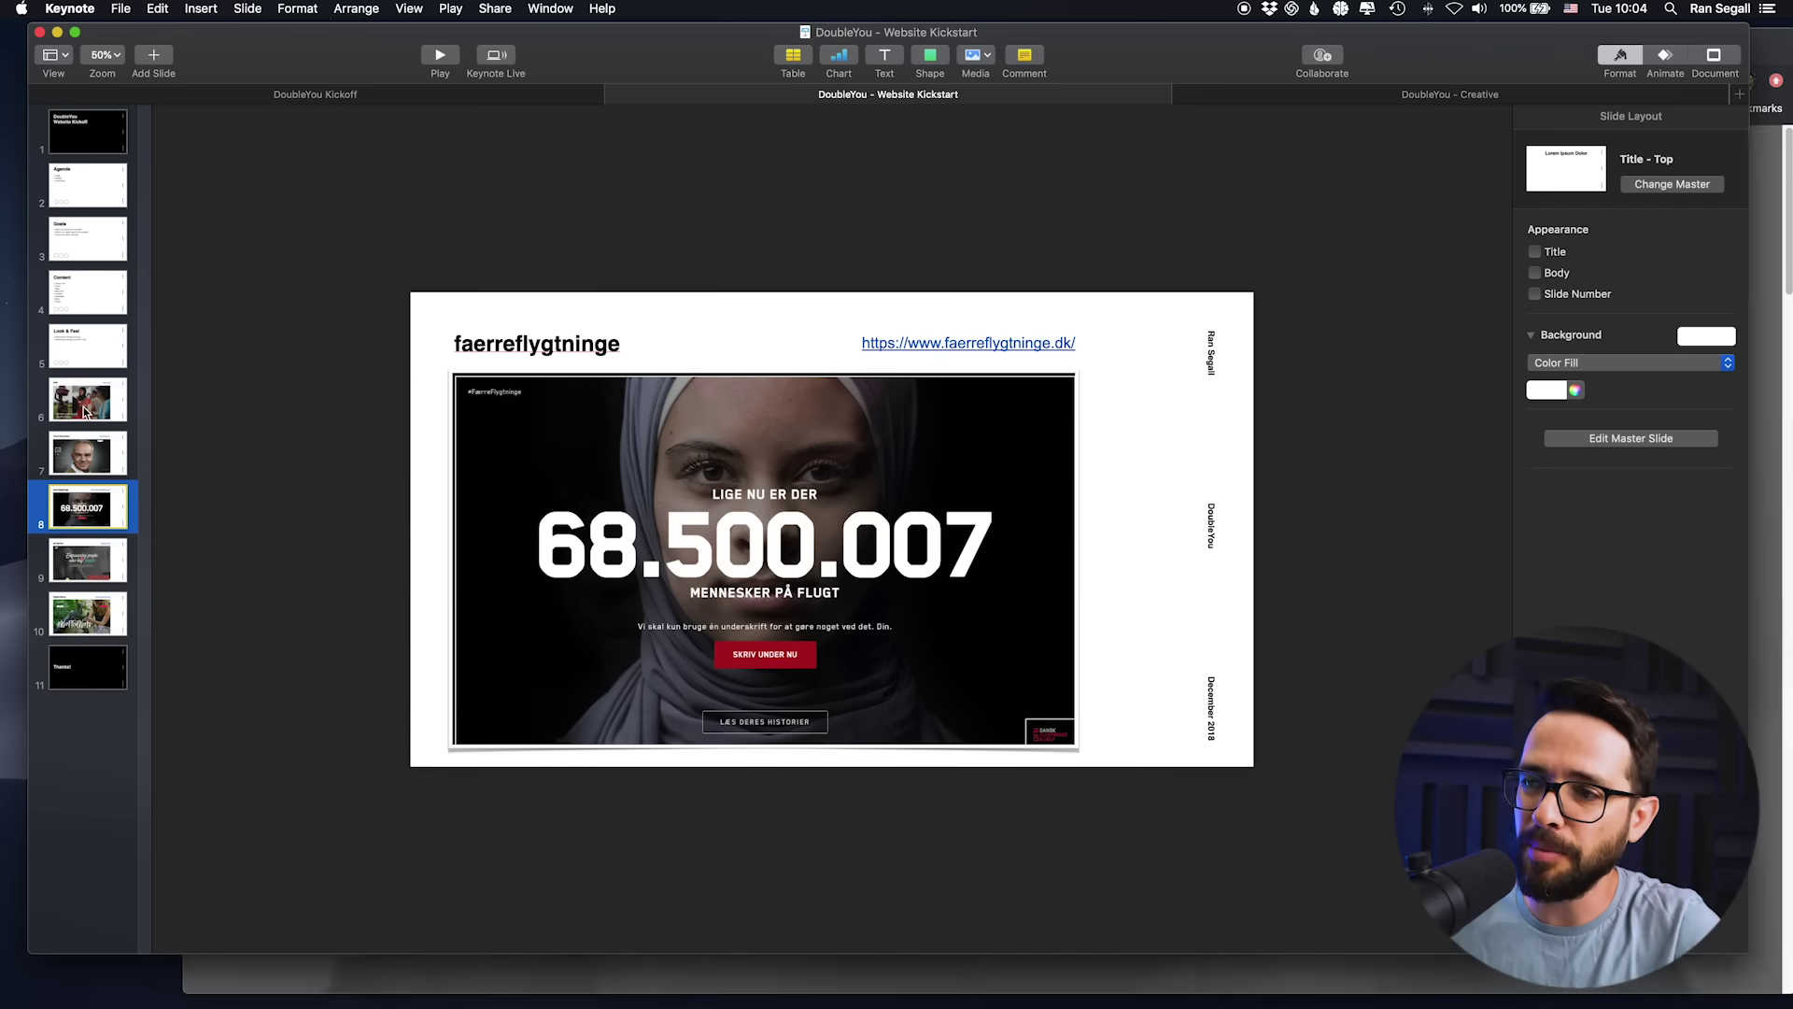
pyautogui.press('Down')
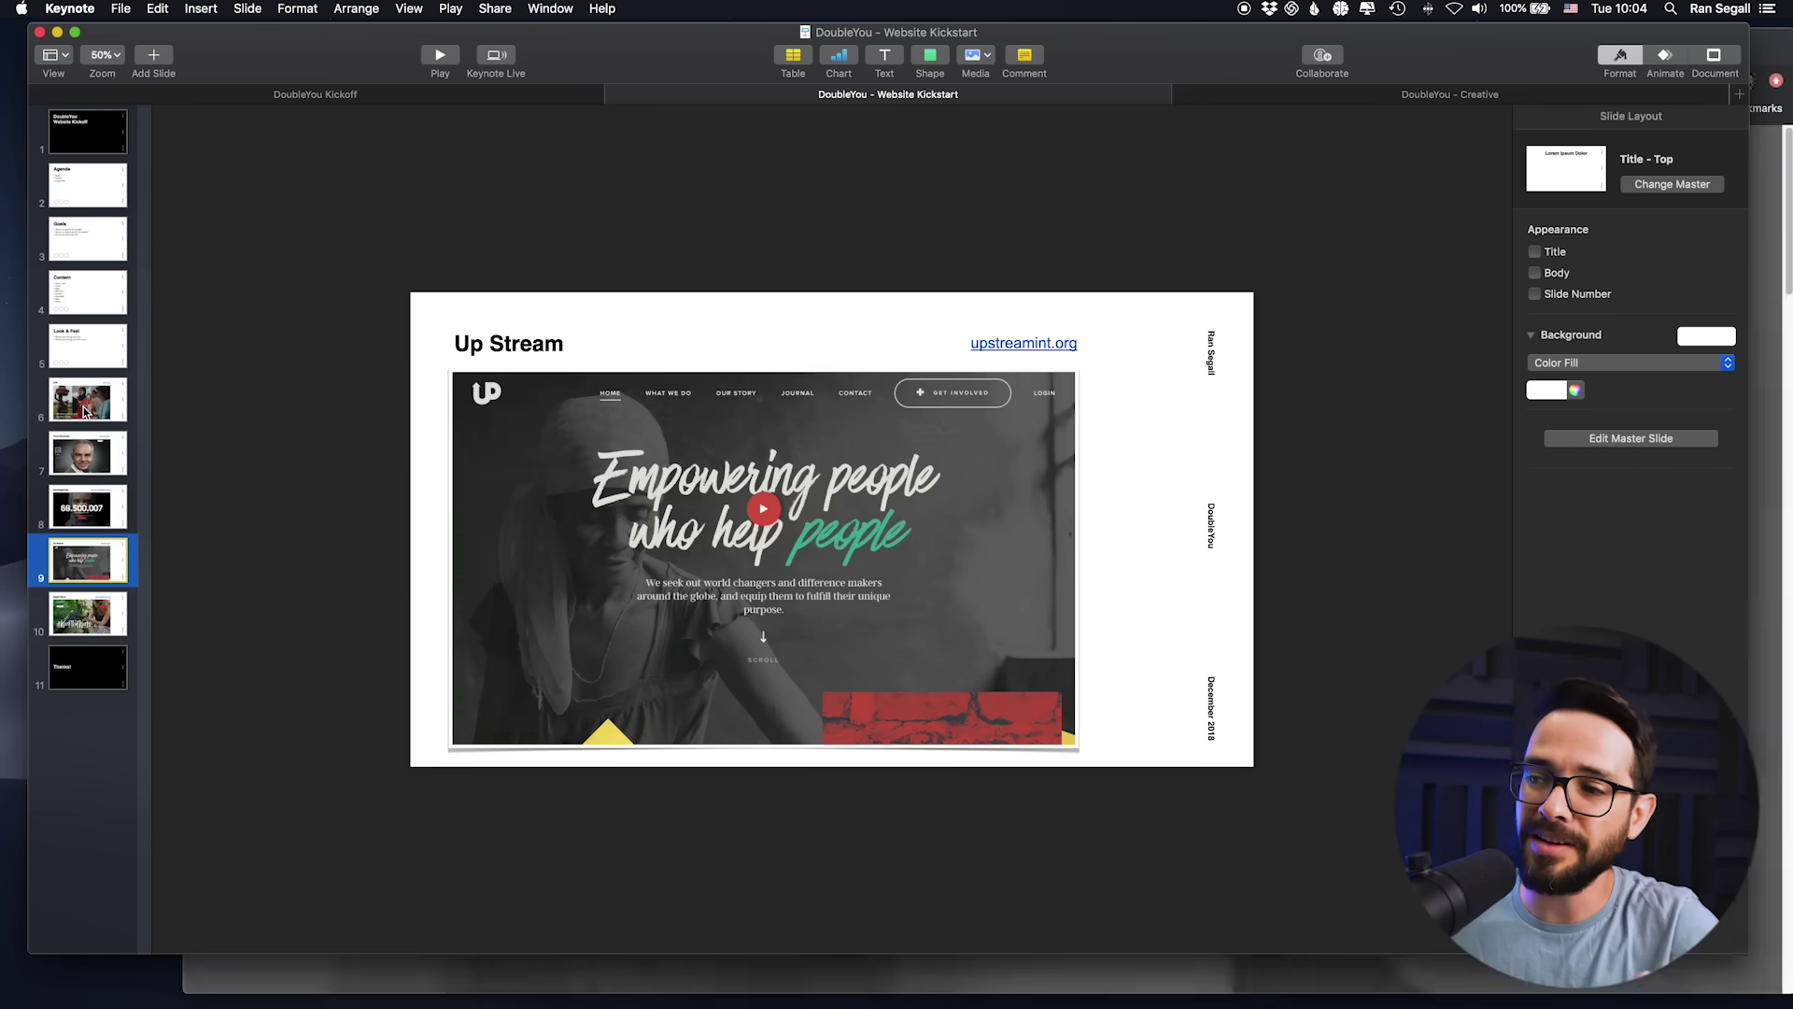
pyautogui.press('Down')
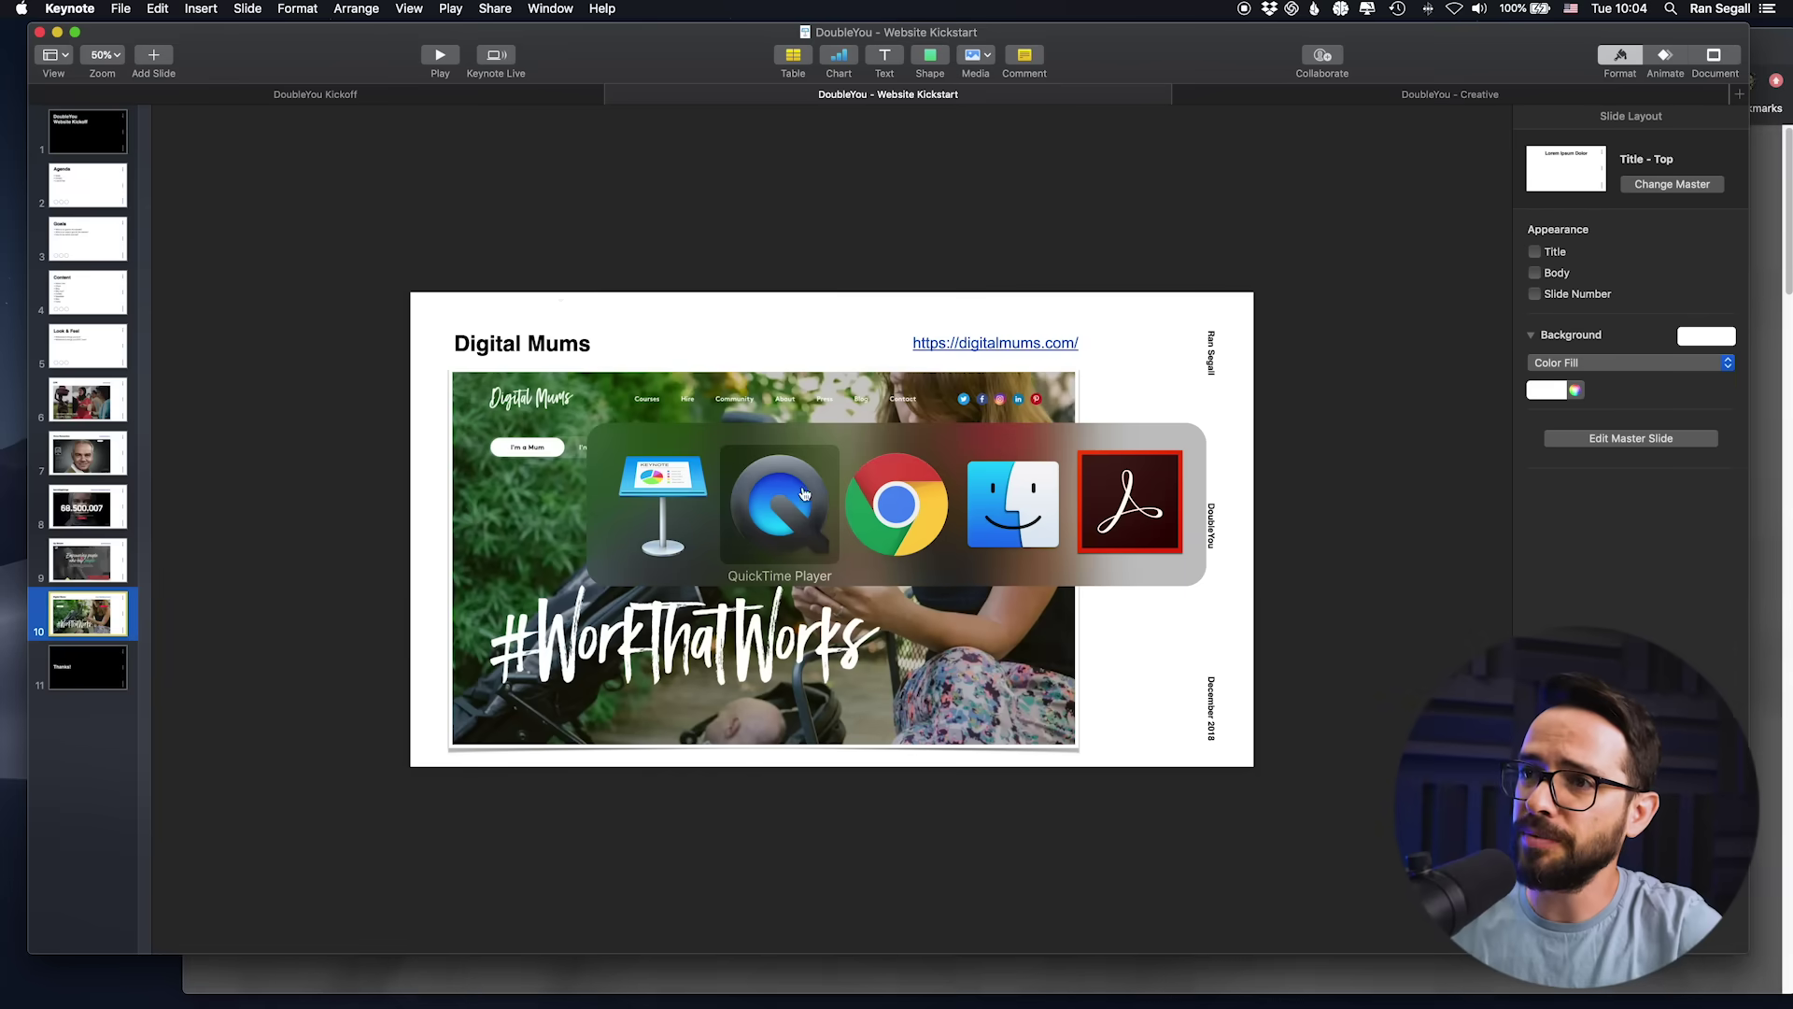
# Step: Switch to the Figma wireframes and zoom to 50% on the Home Page wireframe
pyautogui.press('super+Tab')
pyautogui.click(537, 50)
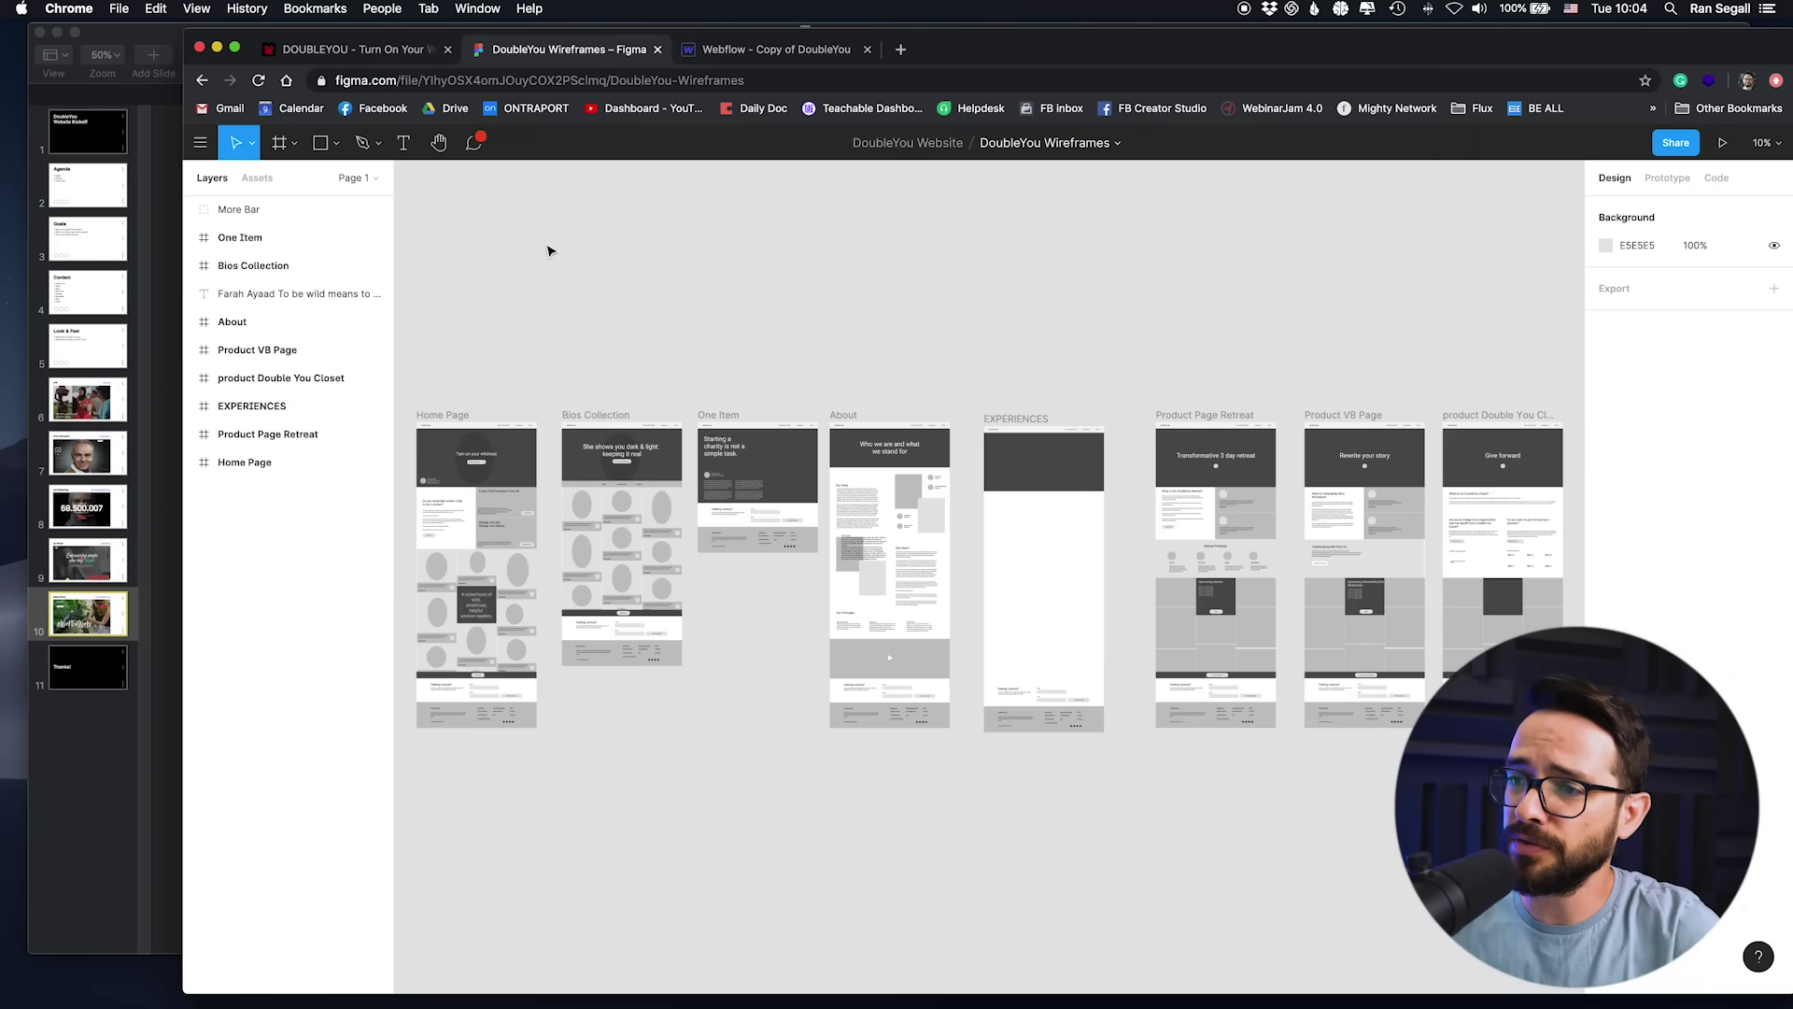
pyautogui.moveTo(600, 345); pyautogui.dragTo(707, 359)
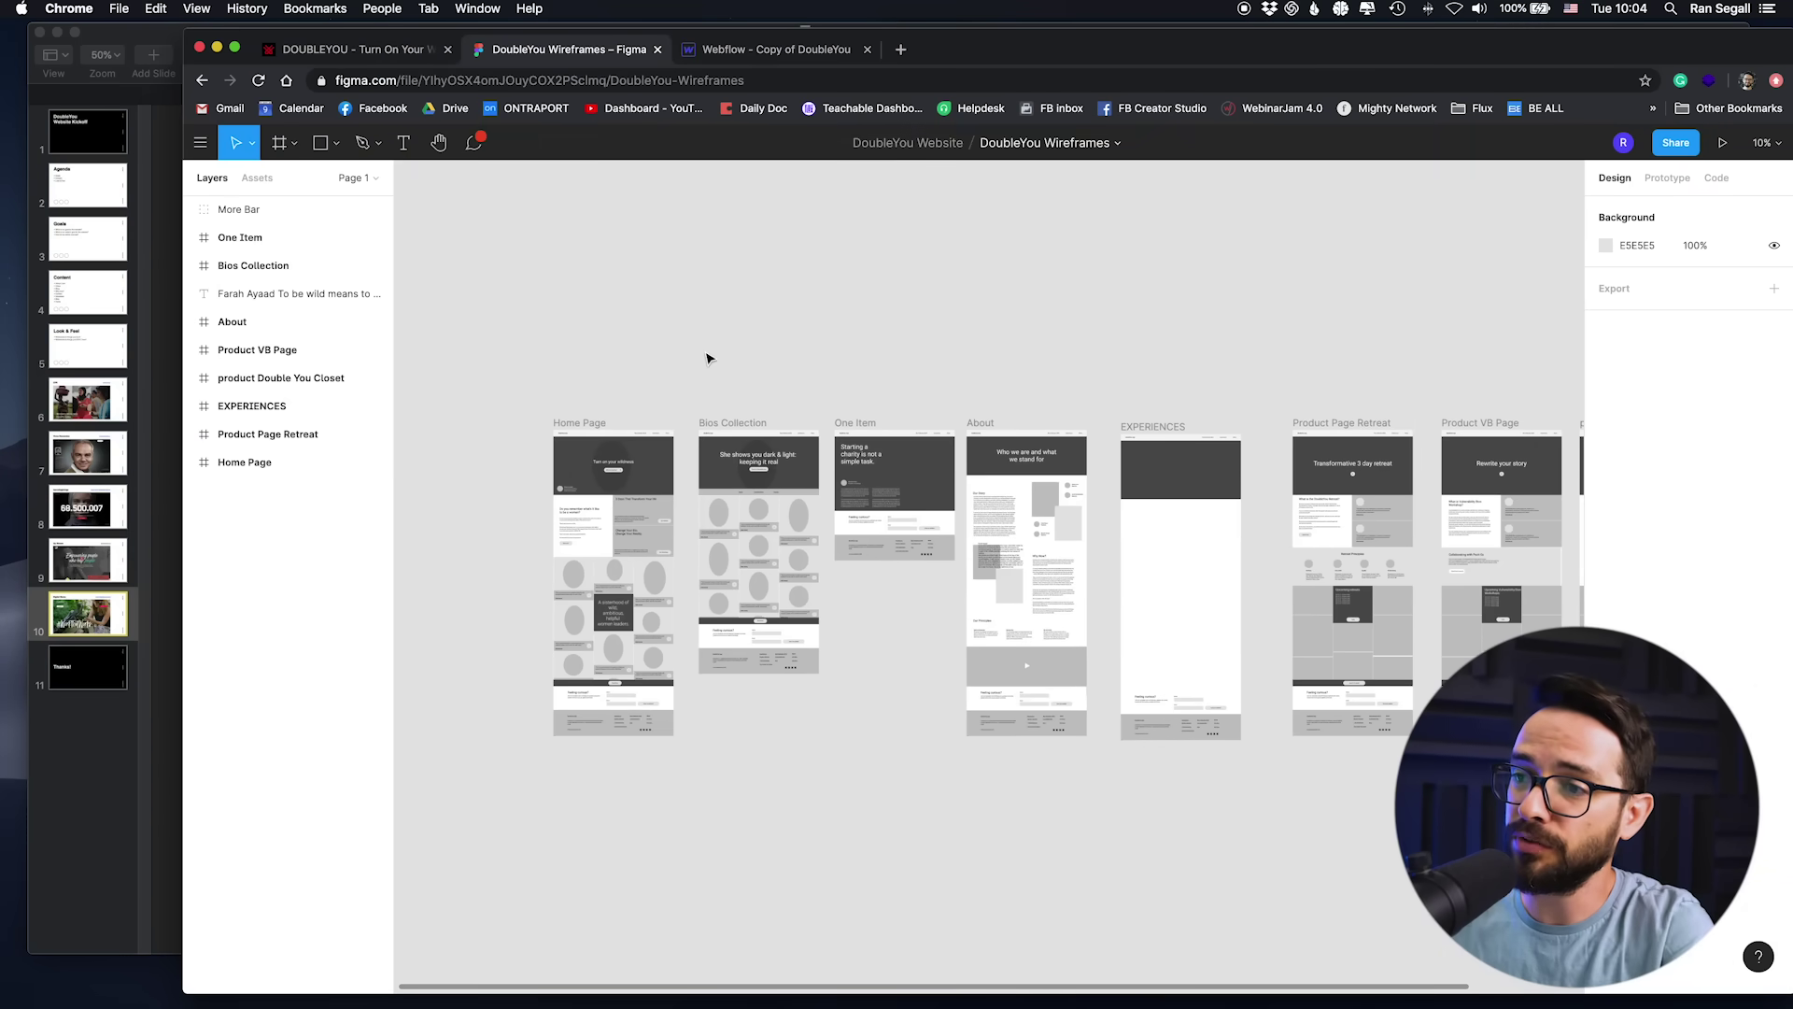
pyautogui.press('super+equal')
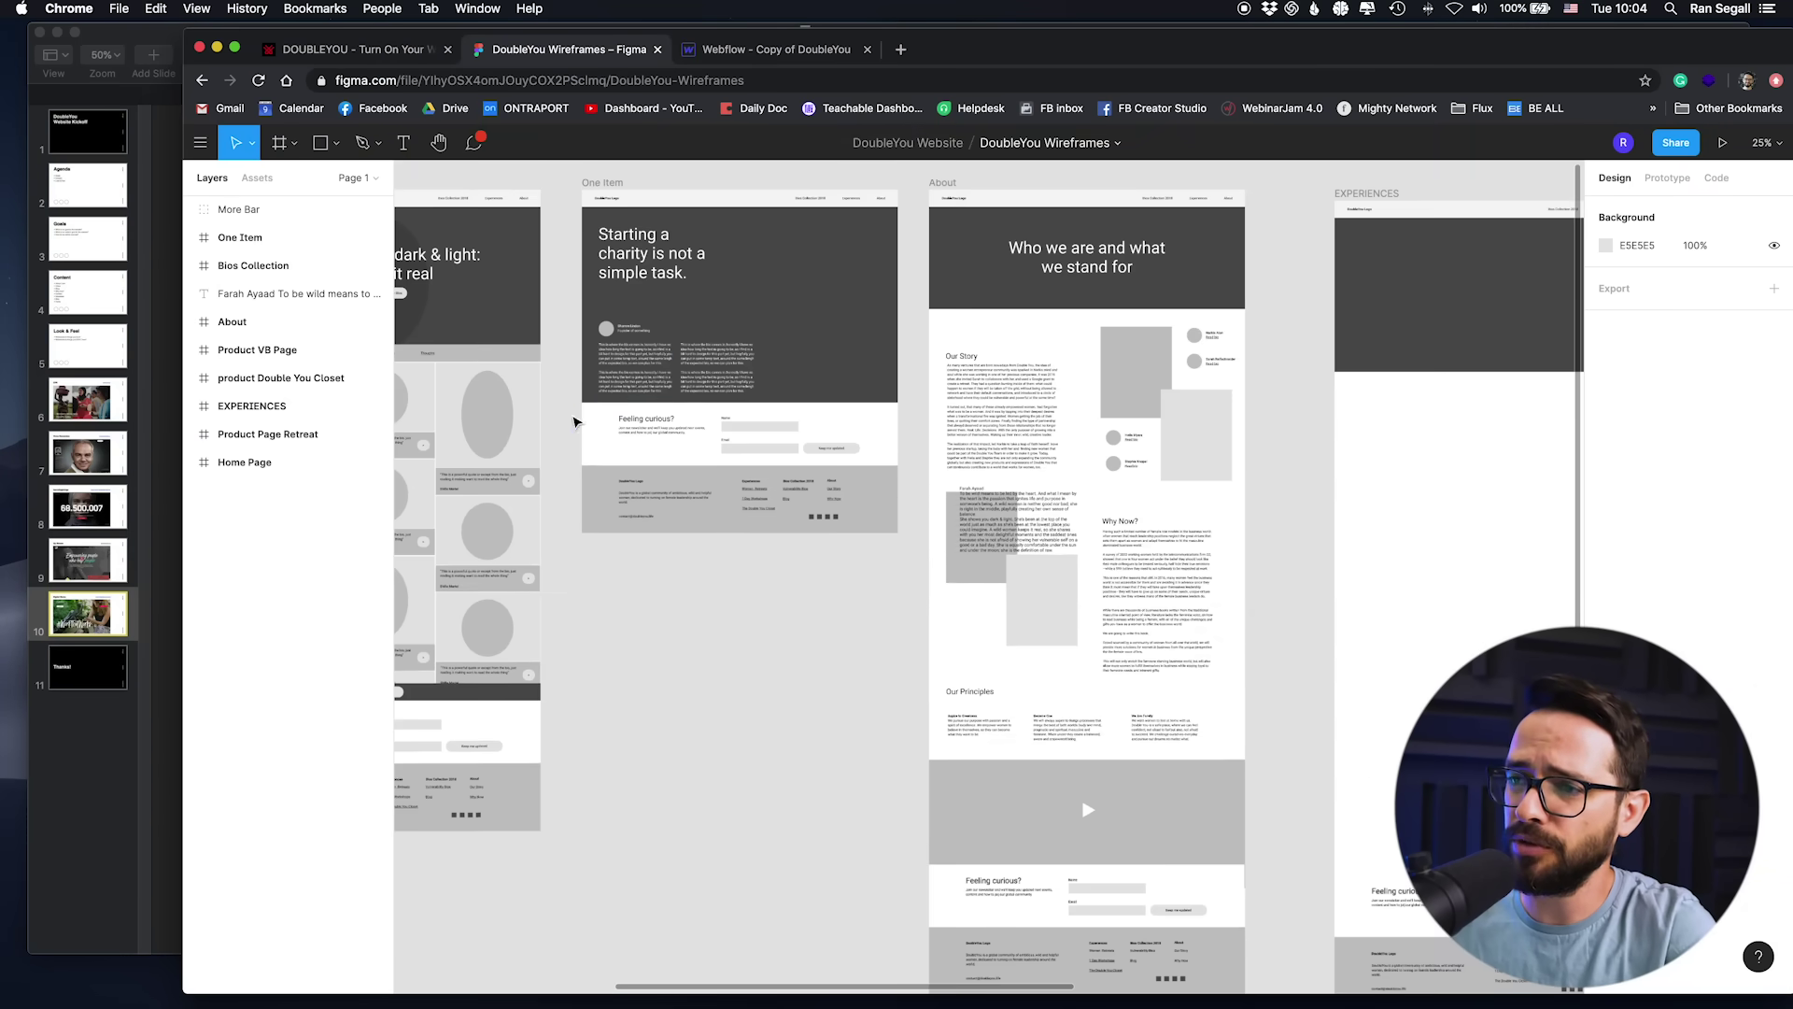
pyautogui.moveTo(574, 422); pyautogui.dragTo(935, 566)
pyautogui.moveTo(557, 474); pyautogui.dragTo(1156, 447)
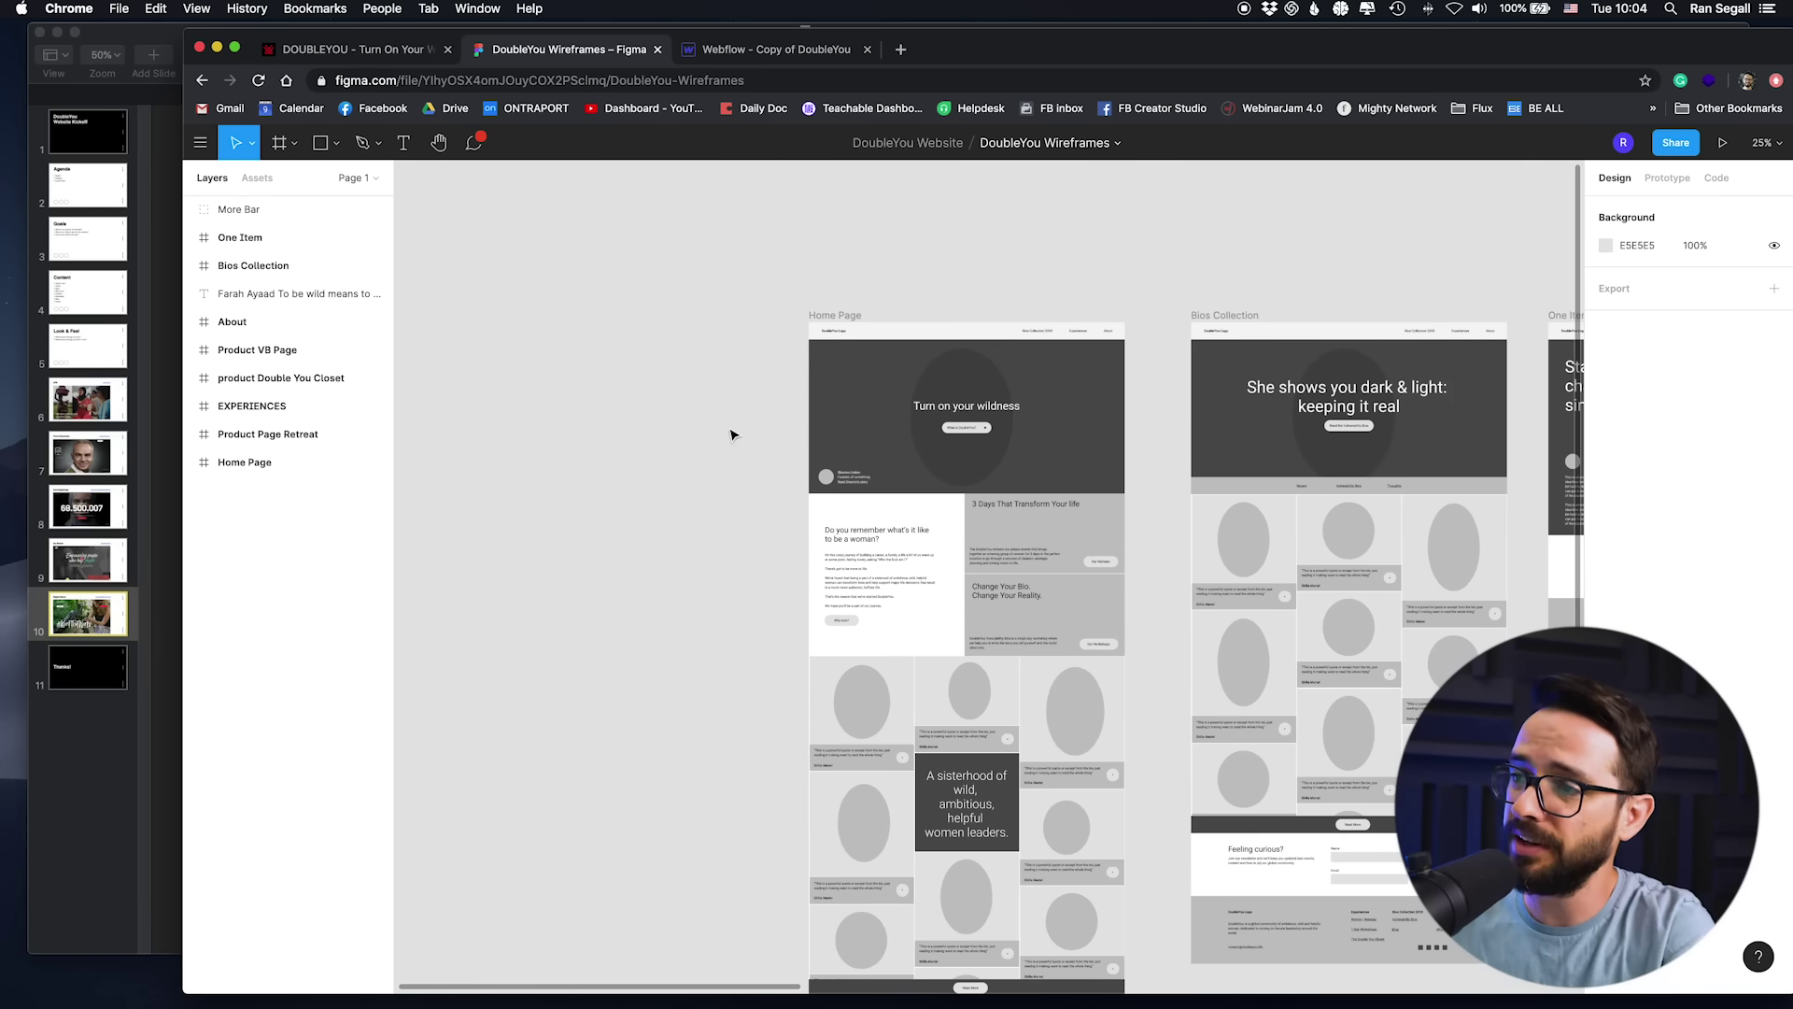
pyautogui.press('super+equal')
# Step: Review the Home Page wireframe from its top down to the photo grid
pyautogui.moveTo(954, 356); pyautogui.dragTo(835, 528)
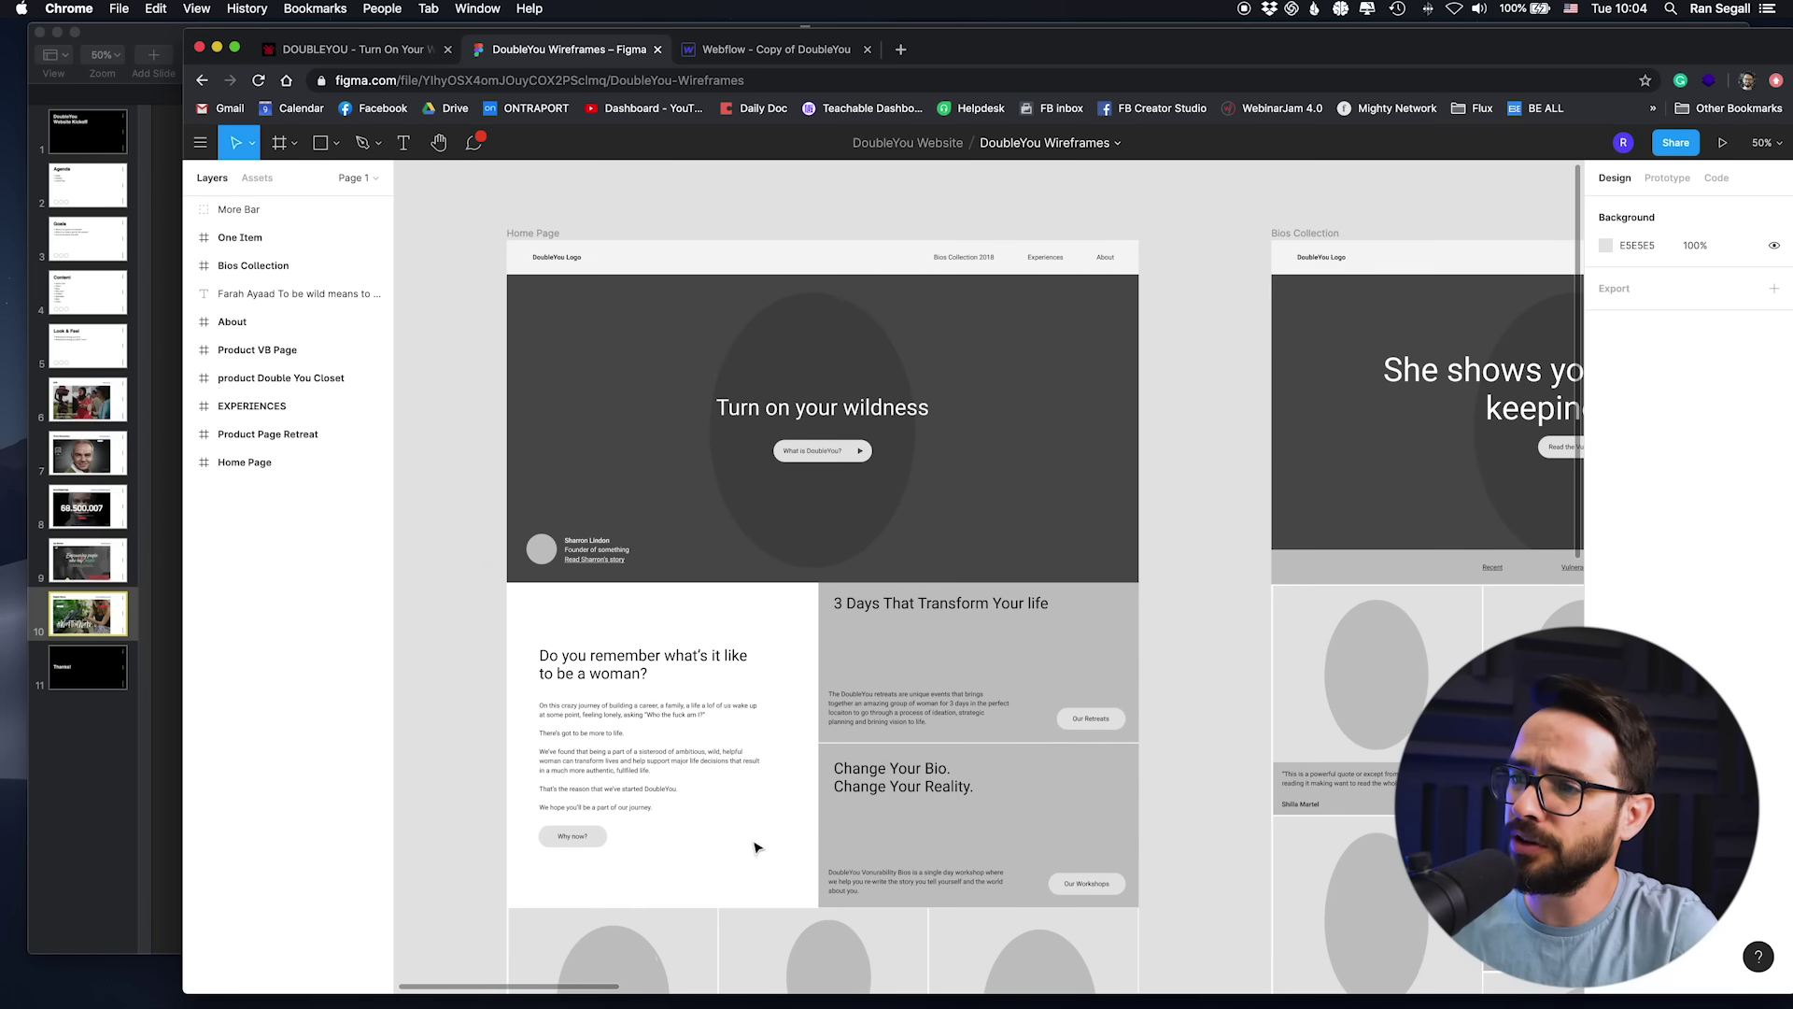
pyautogui.moveTo(732, 744); pyautogui.dragTo(752, 437)
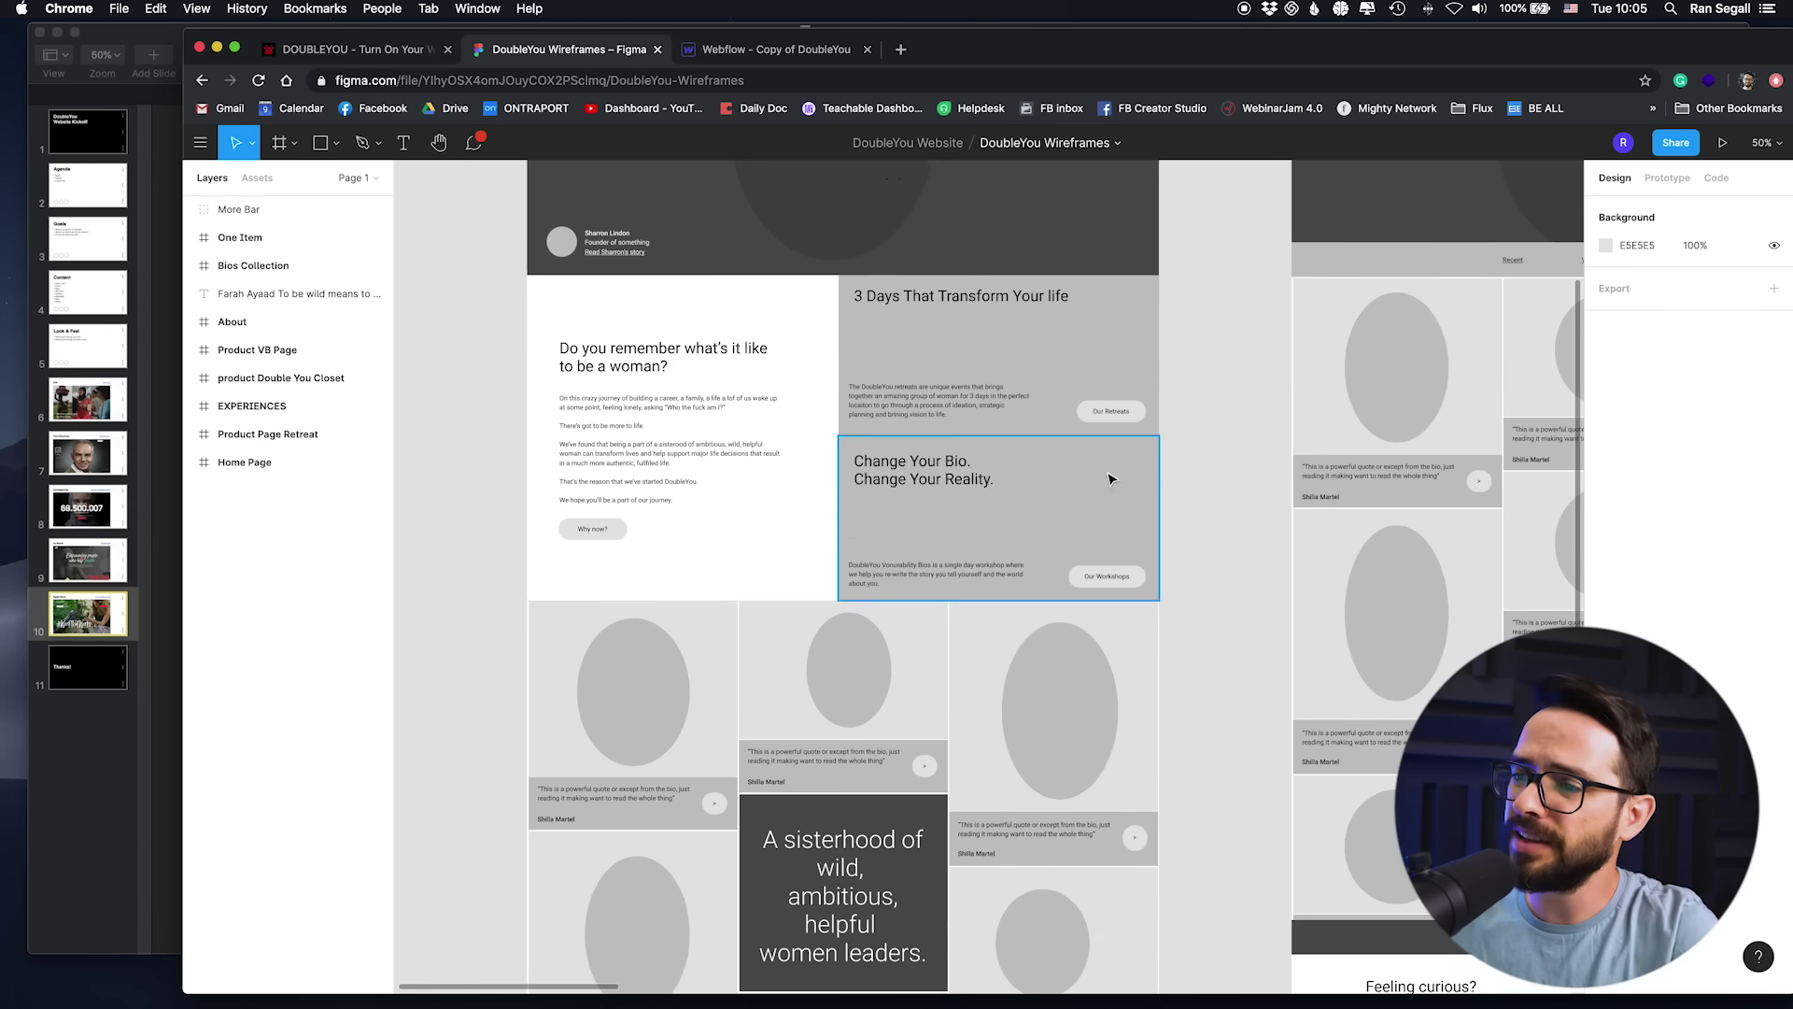
pyautogui.moveTo(913, 756); pyautogui.dragTo(895, 572)
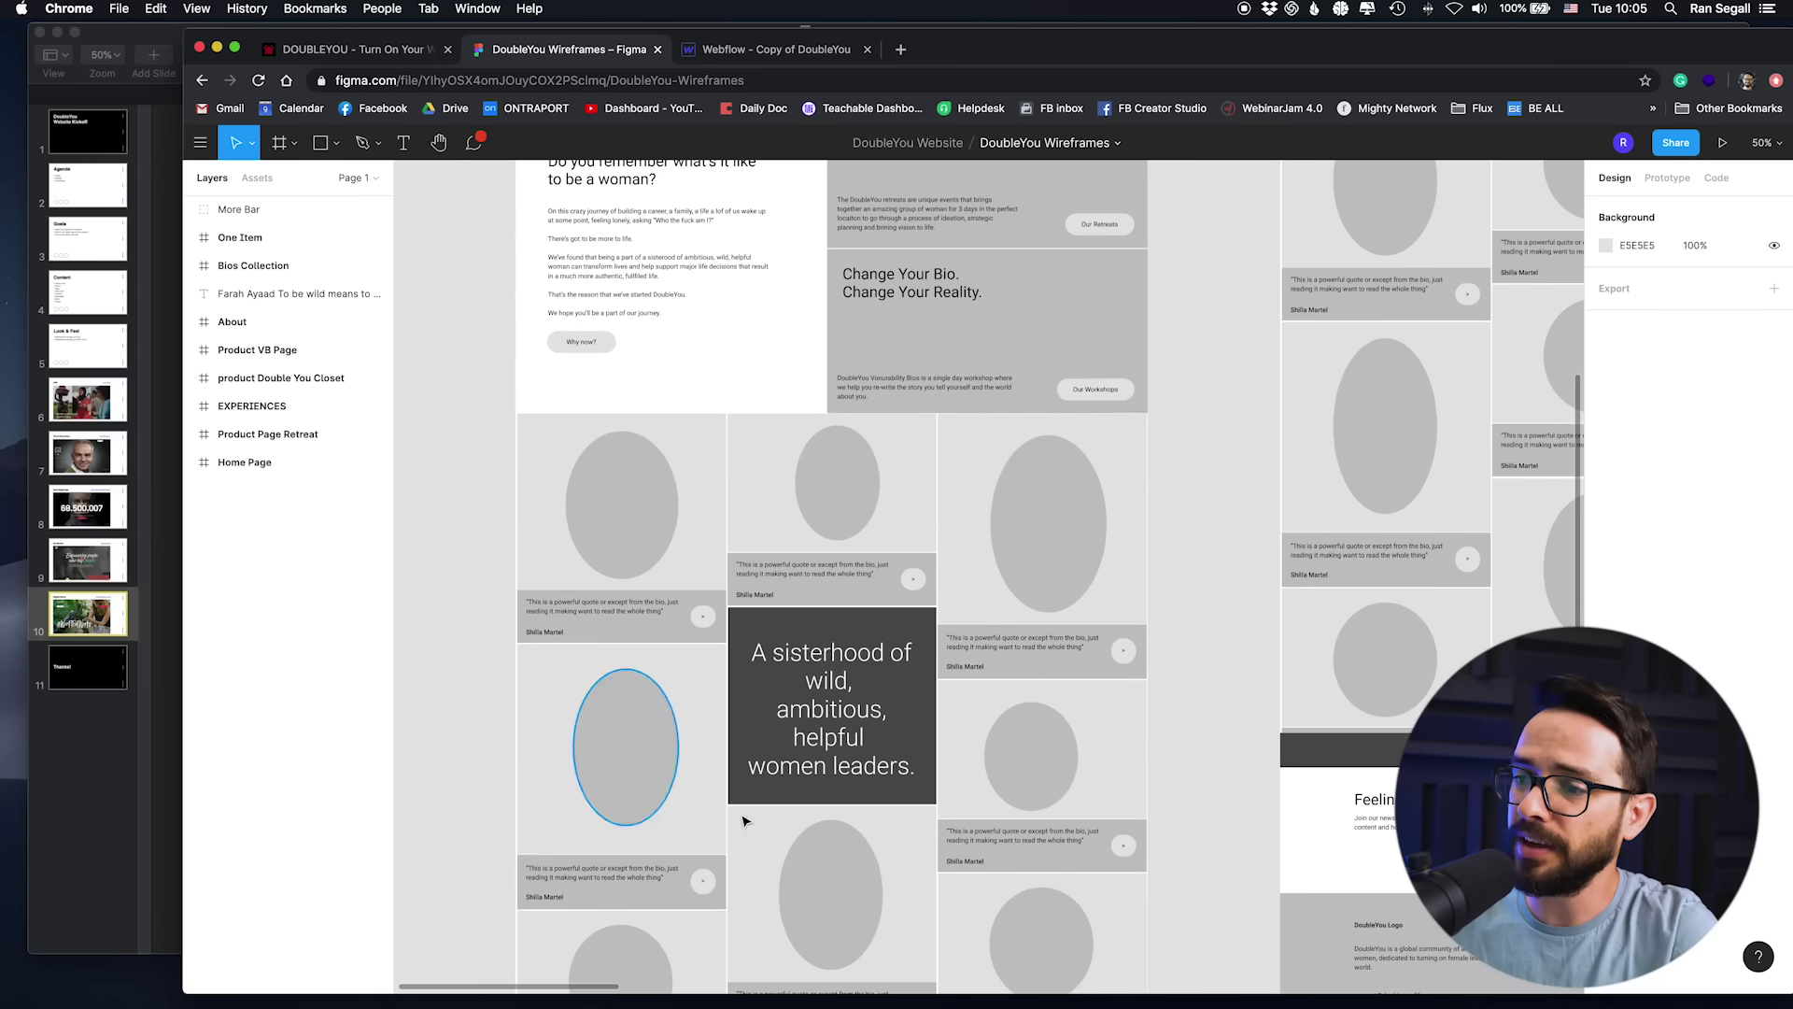
pyautogui.scroll(-3, 850, 840)
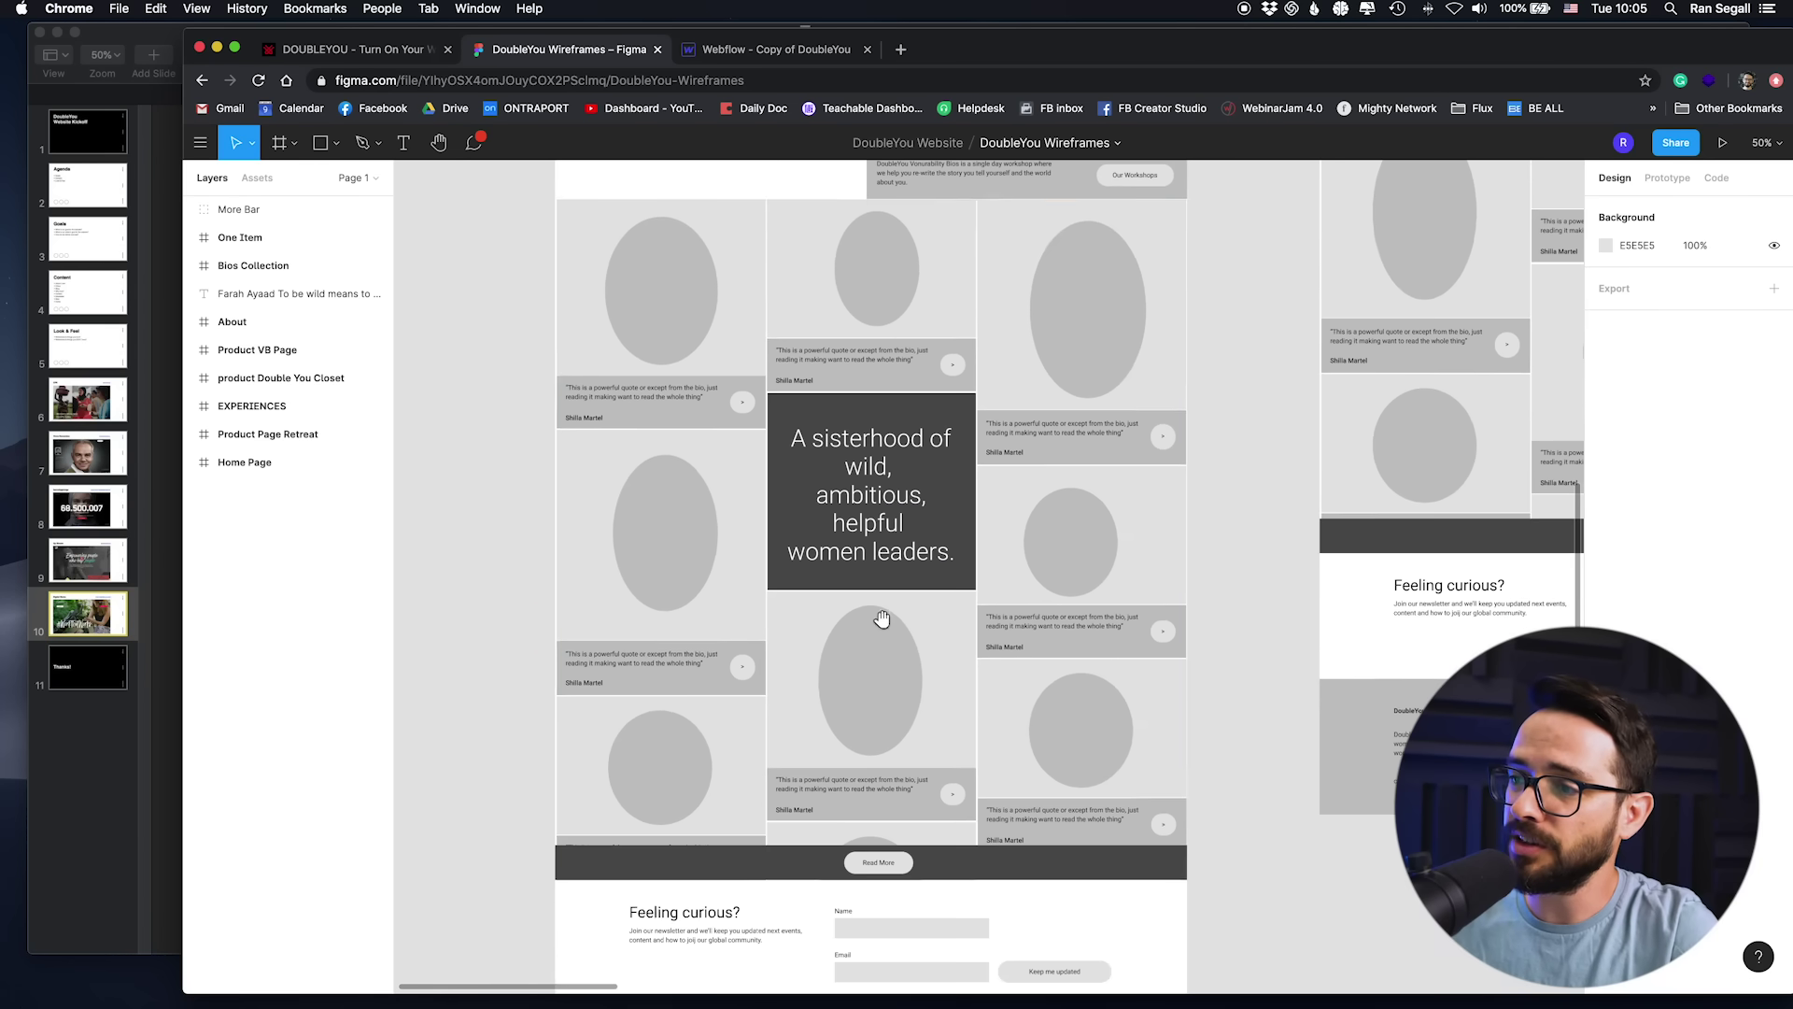
pyautogui.scroll(6, 981, 392)
# Step: Review the Bios Collection, One Item and About wireframes, then pan back toward the earlier frames
pyautogui.moveTo(981, 393); pyautogui.dragTo(878, 567)
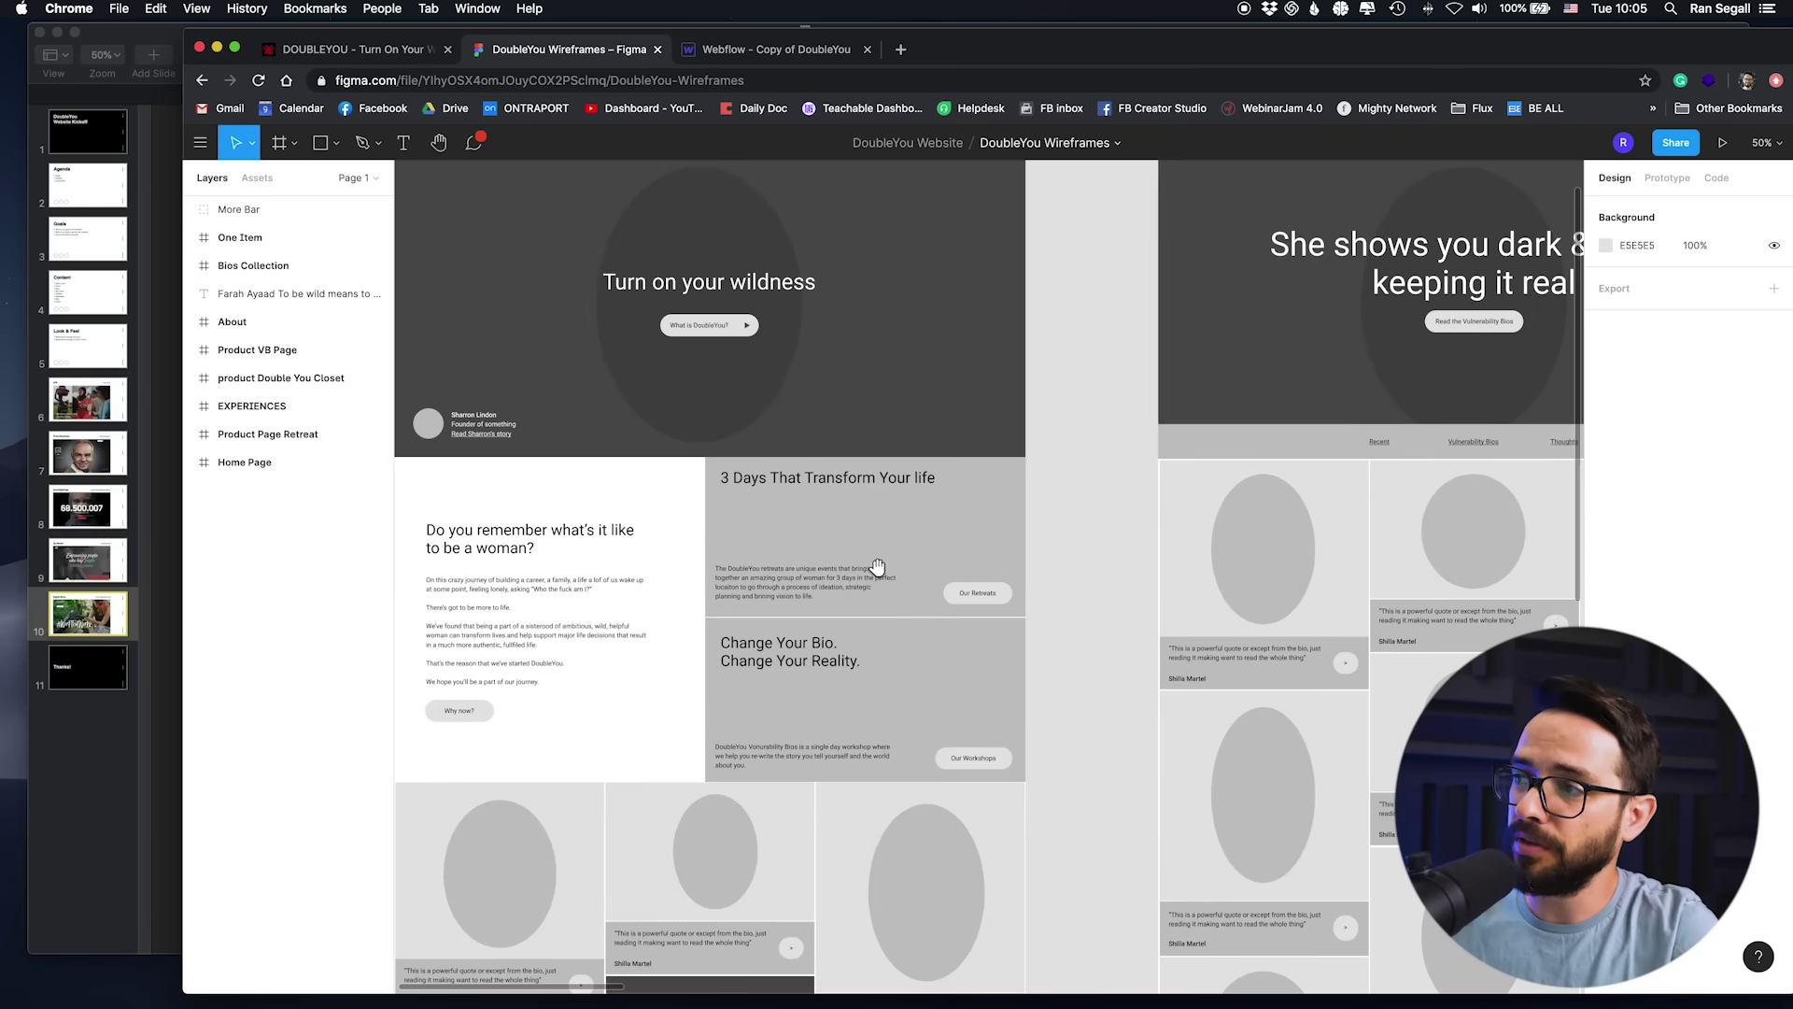
pyautogui.moveTo(1276, 327); pyautogui.dragTo(773, 524)
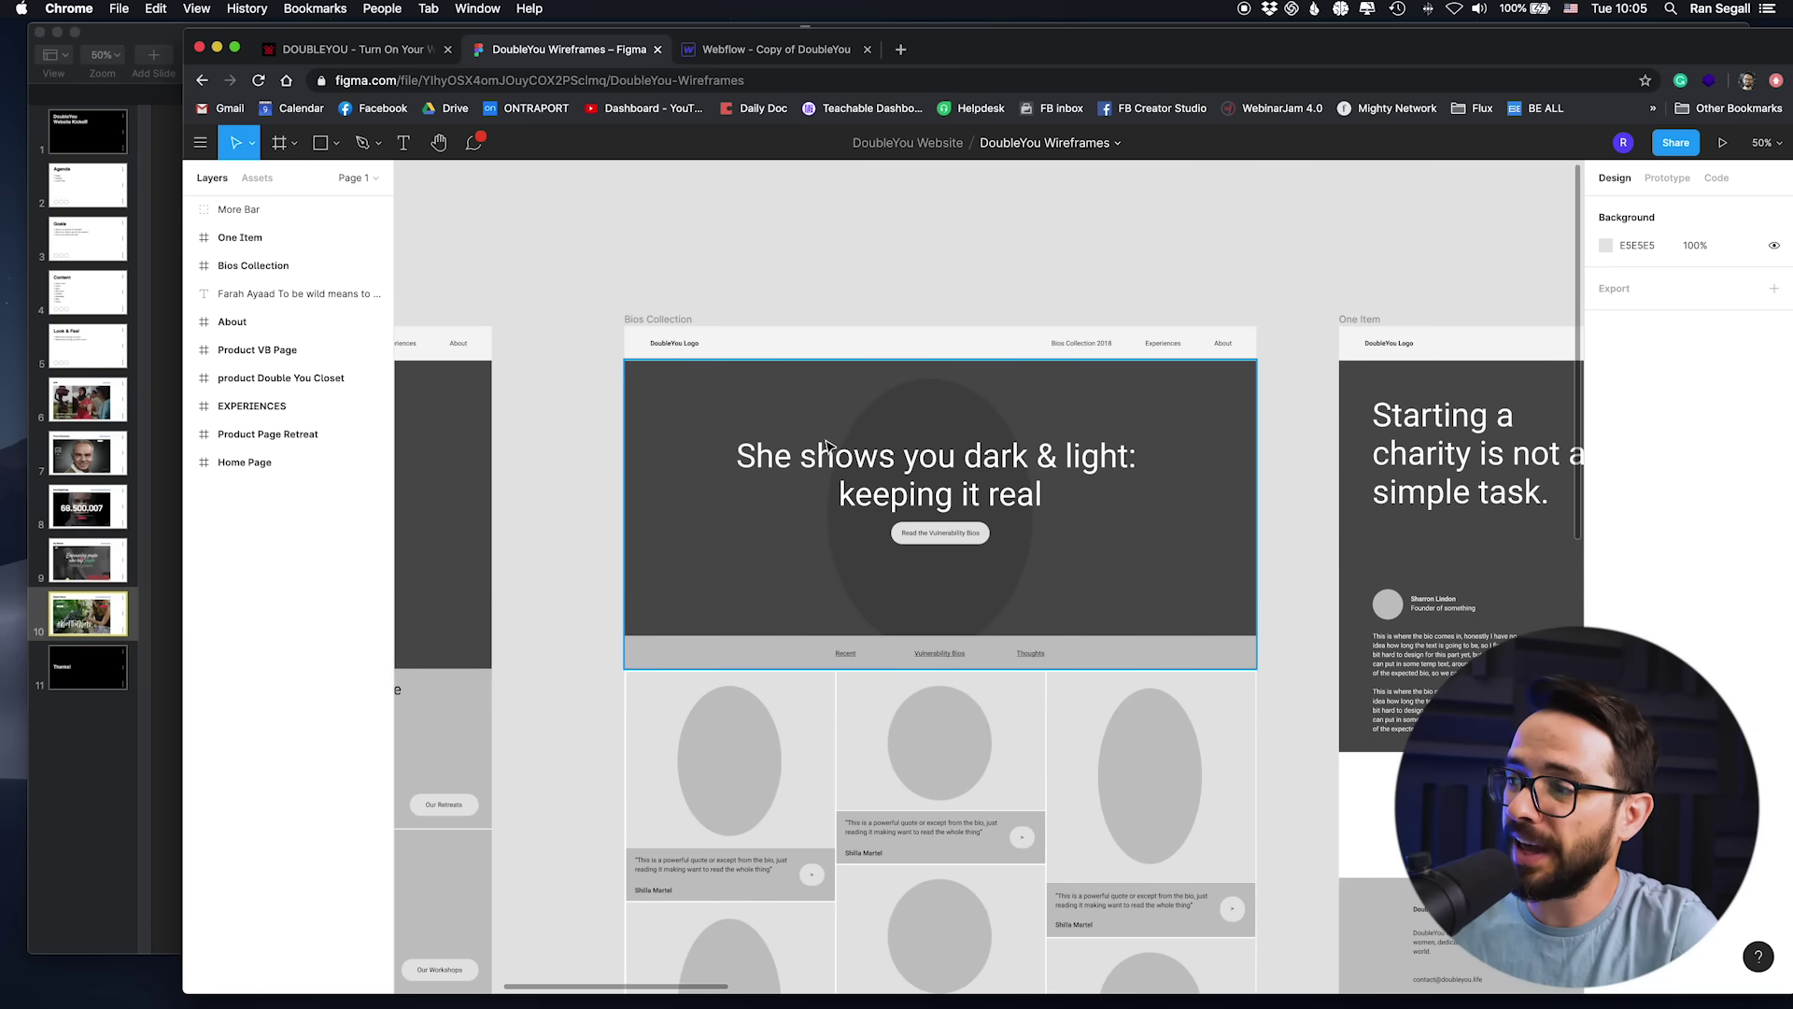
pyautogui.hscroll(6, 836, 539)
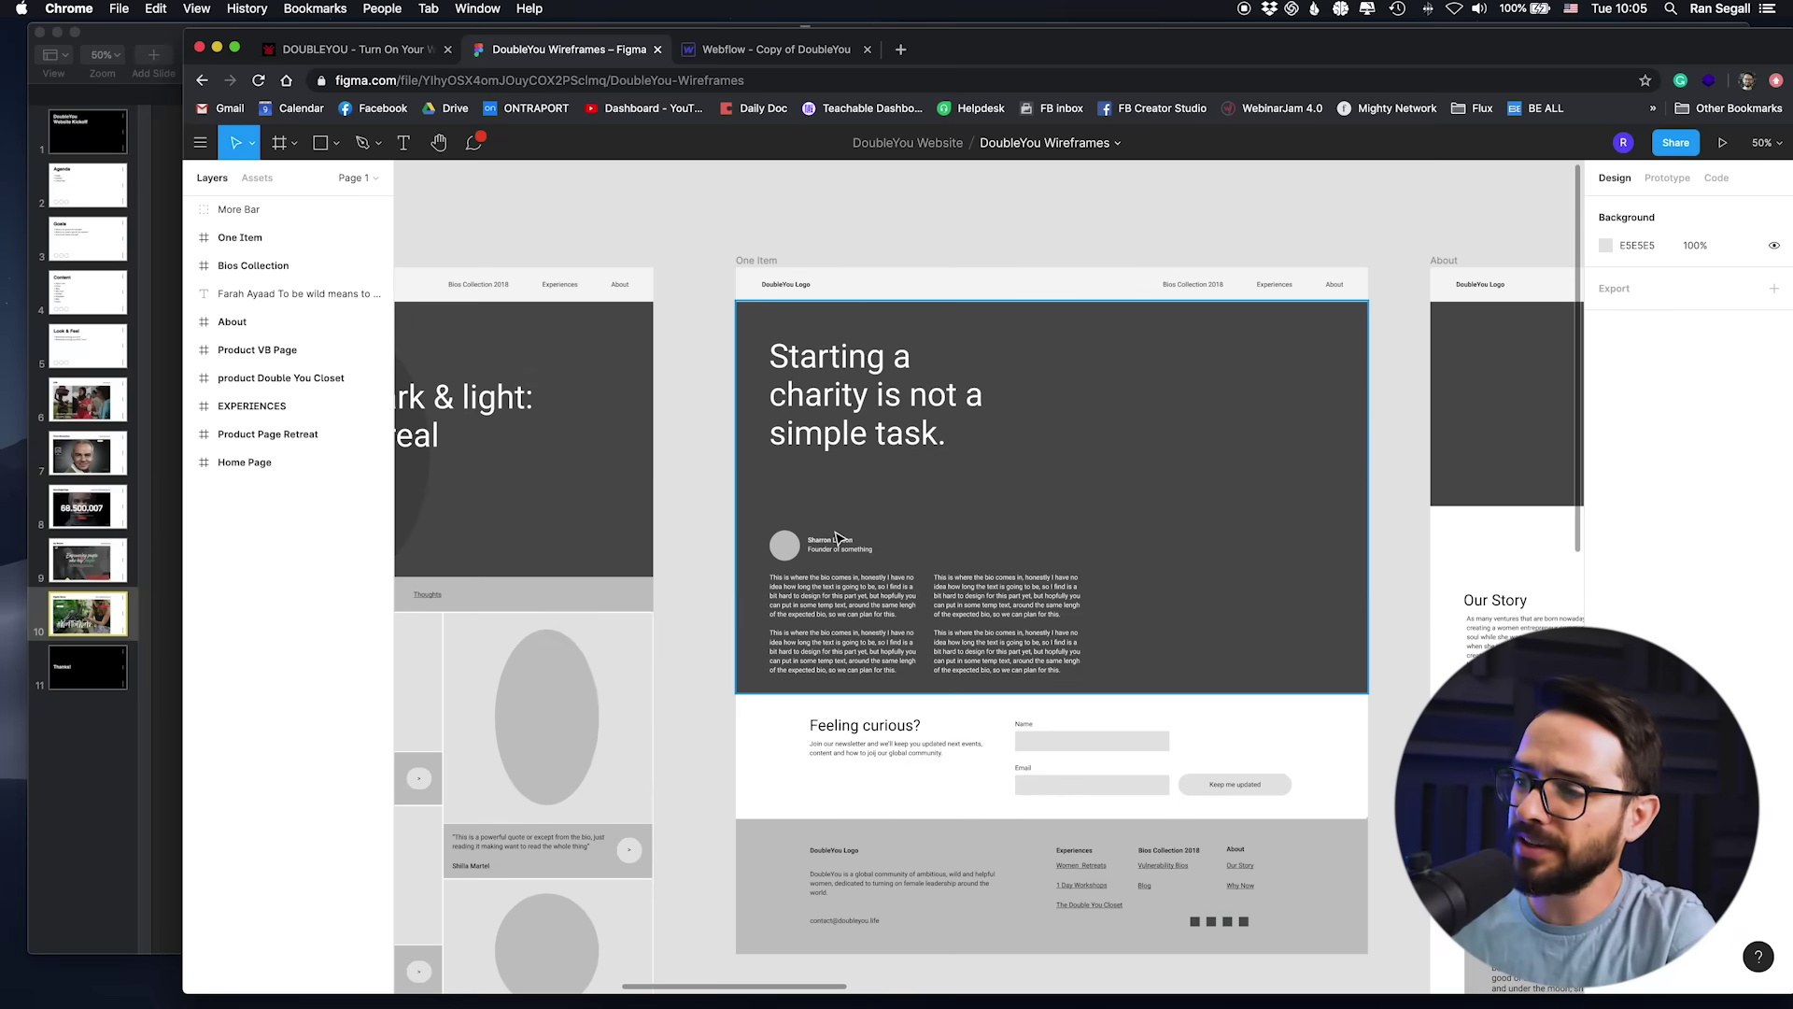
pyautogui.press('super+equal')
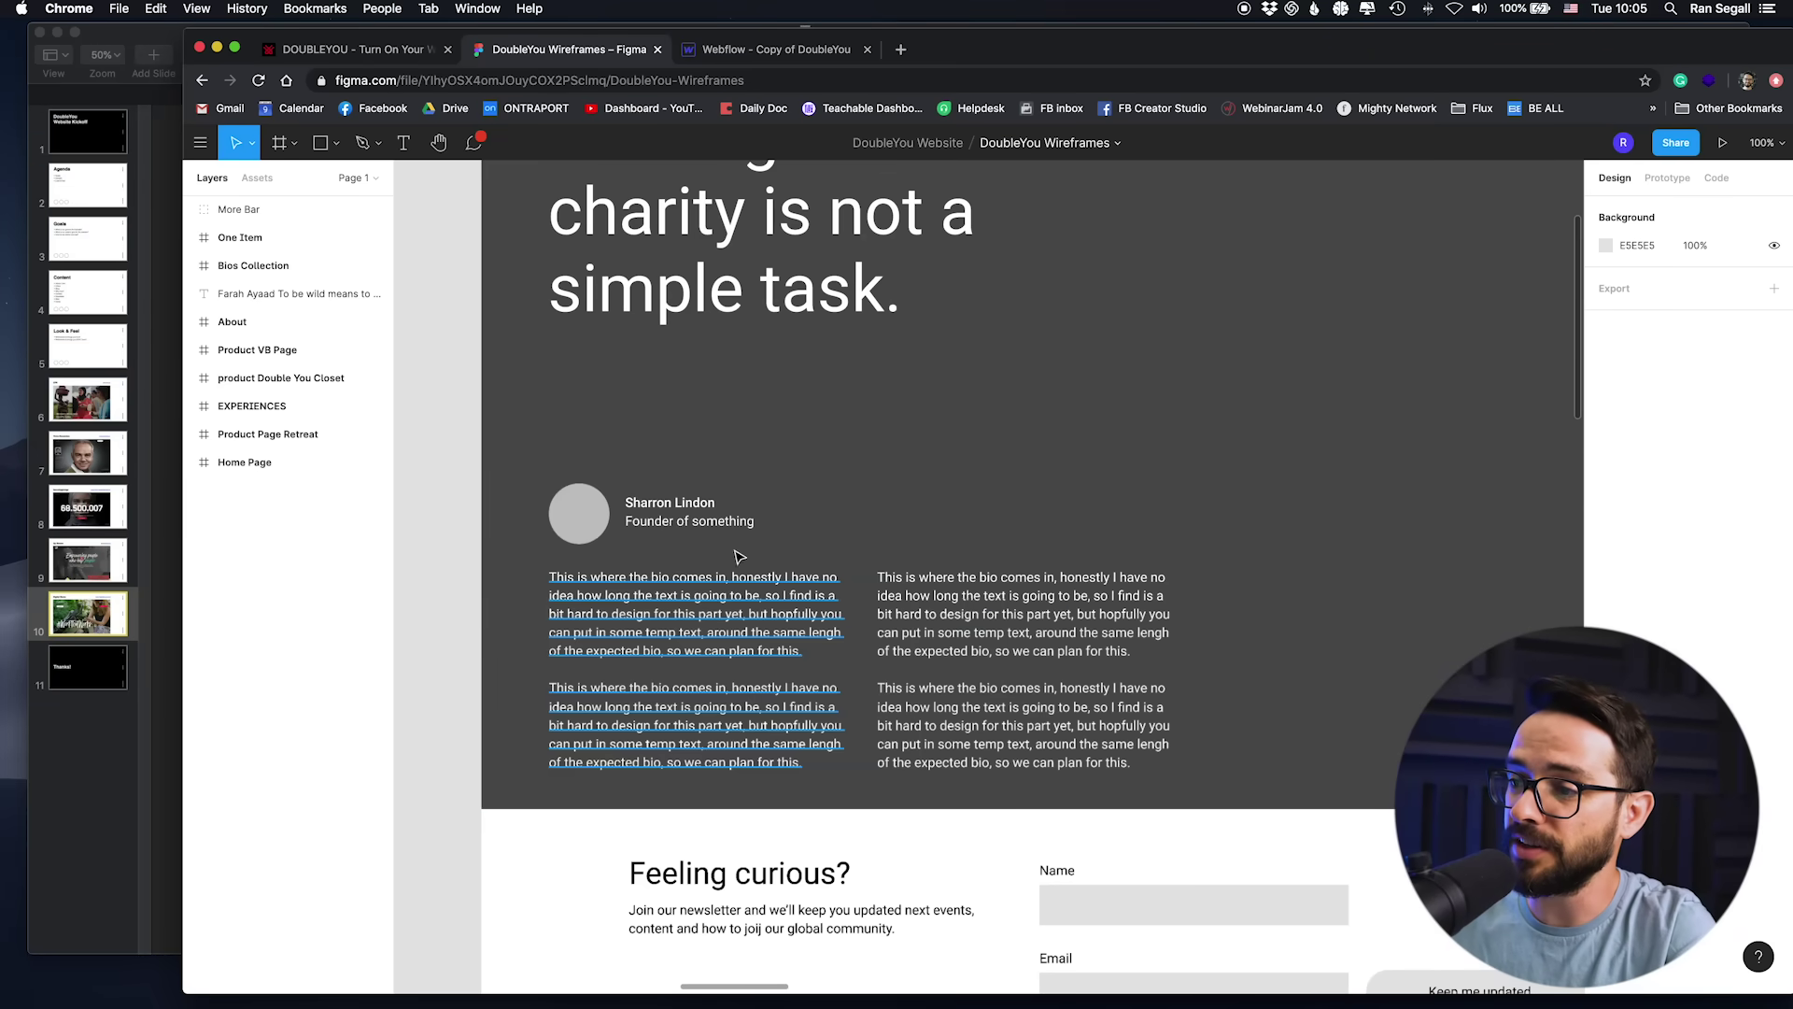
pyautogui.press('super+minus')
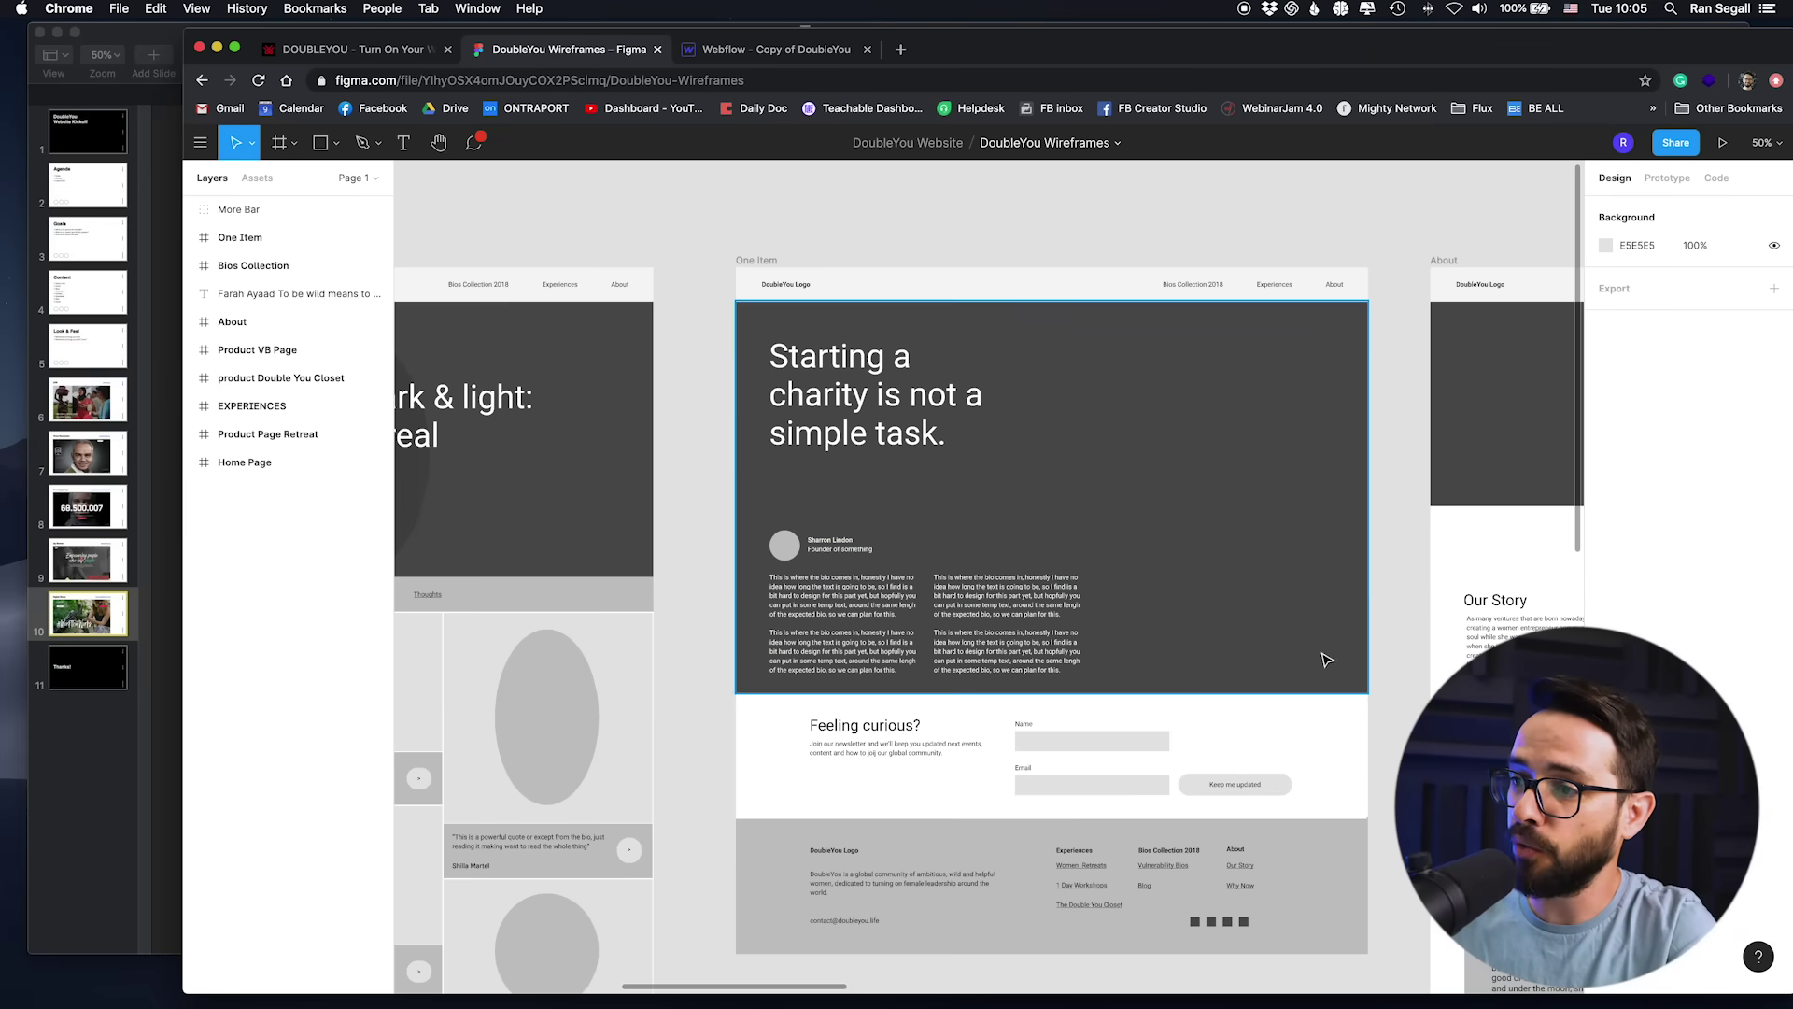
pyautogui.moveTo(1321, 652); pyautogui.dragTo(691, 559)
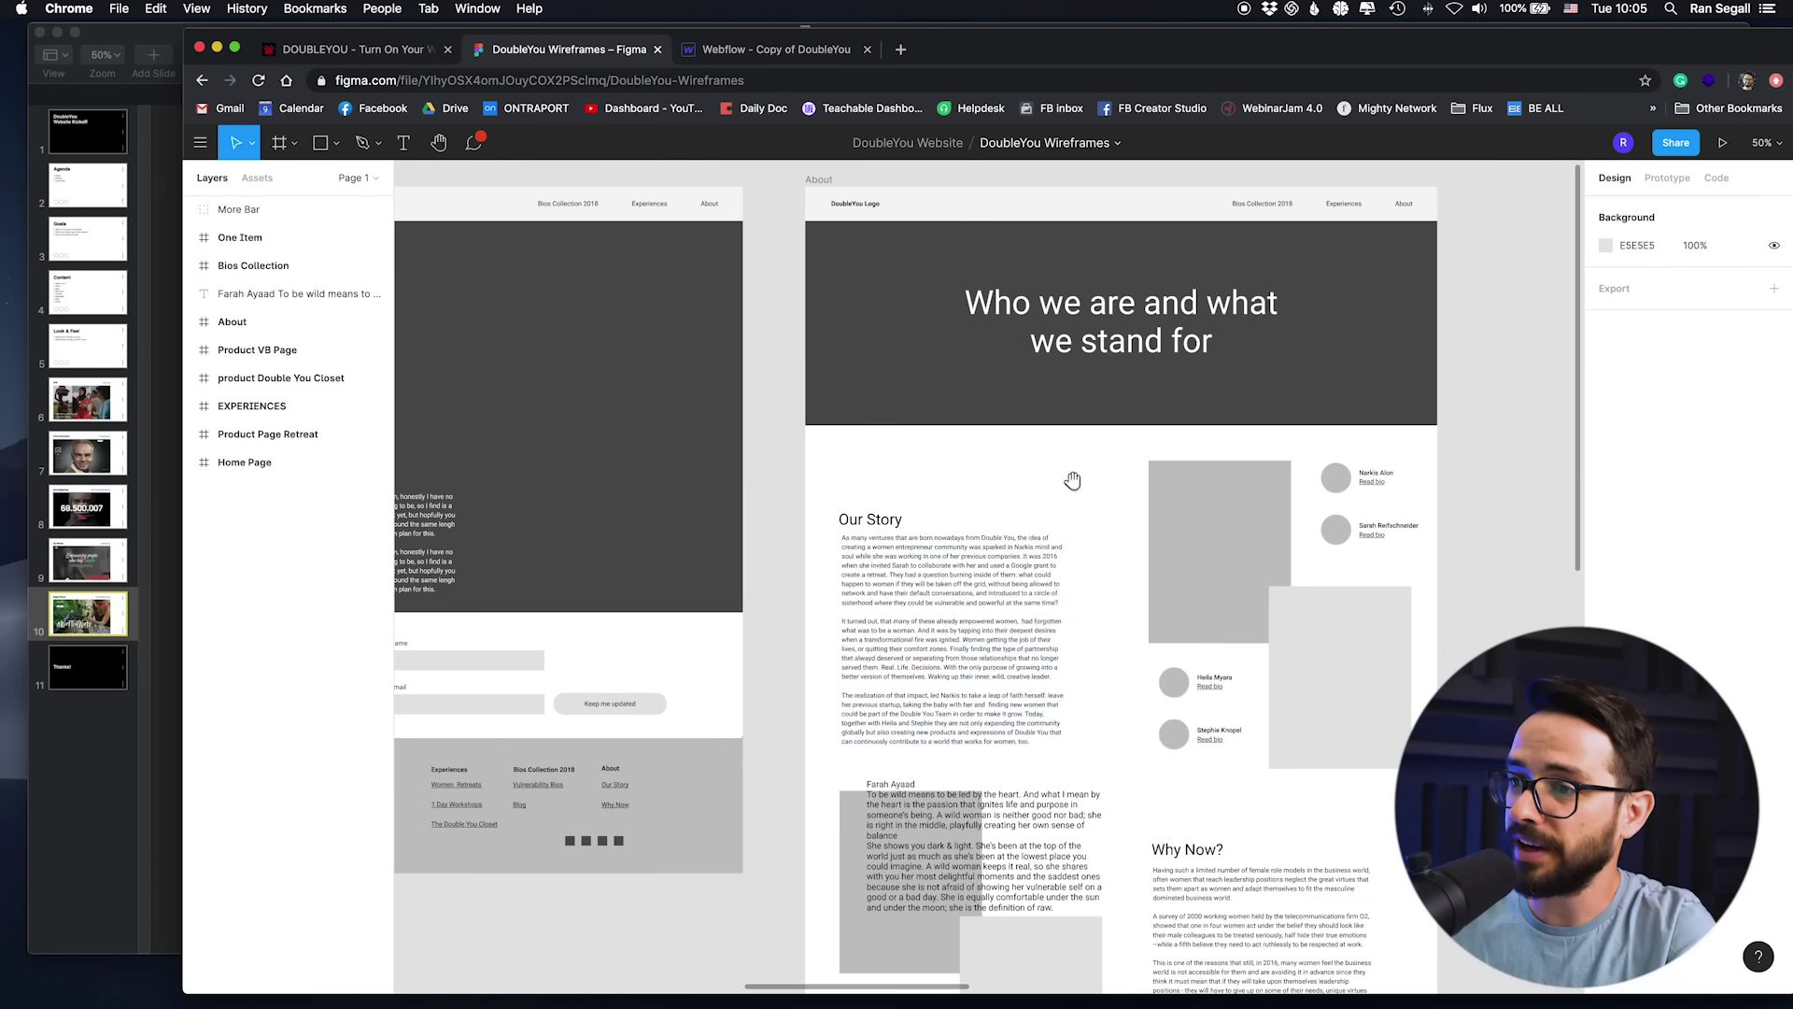
pyautogui.moveTo(1072, 480); pyautogui.dragTo(709, 629)
pyautogui.moveTo(567, 552); pyautogui.dragTo(1069, 532)
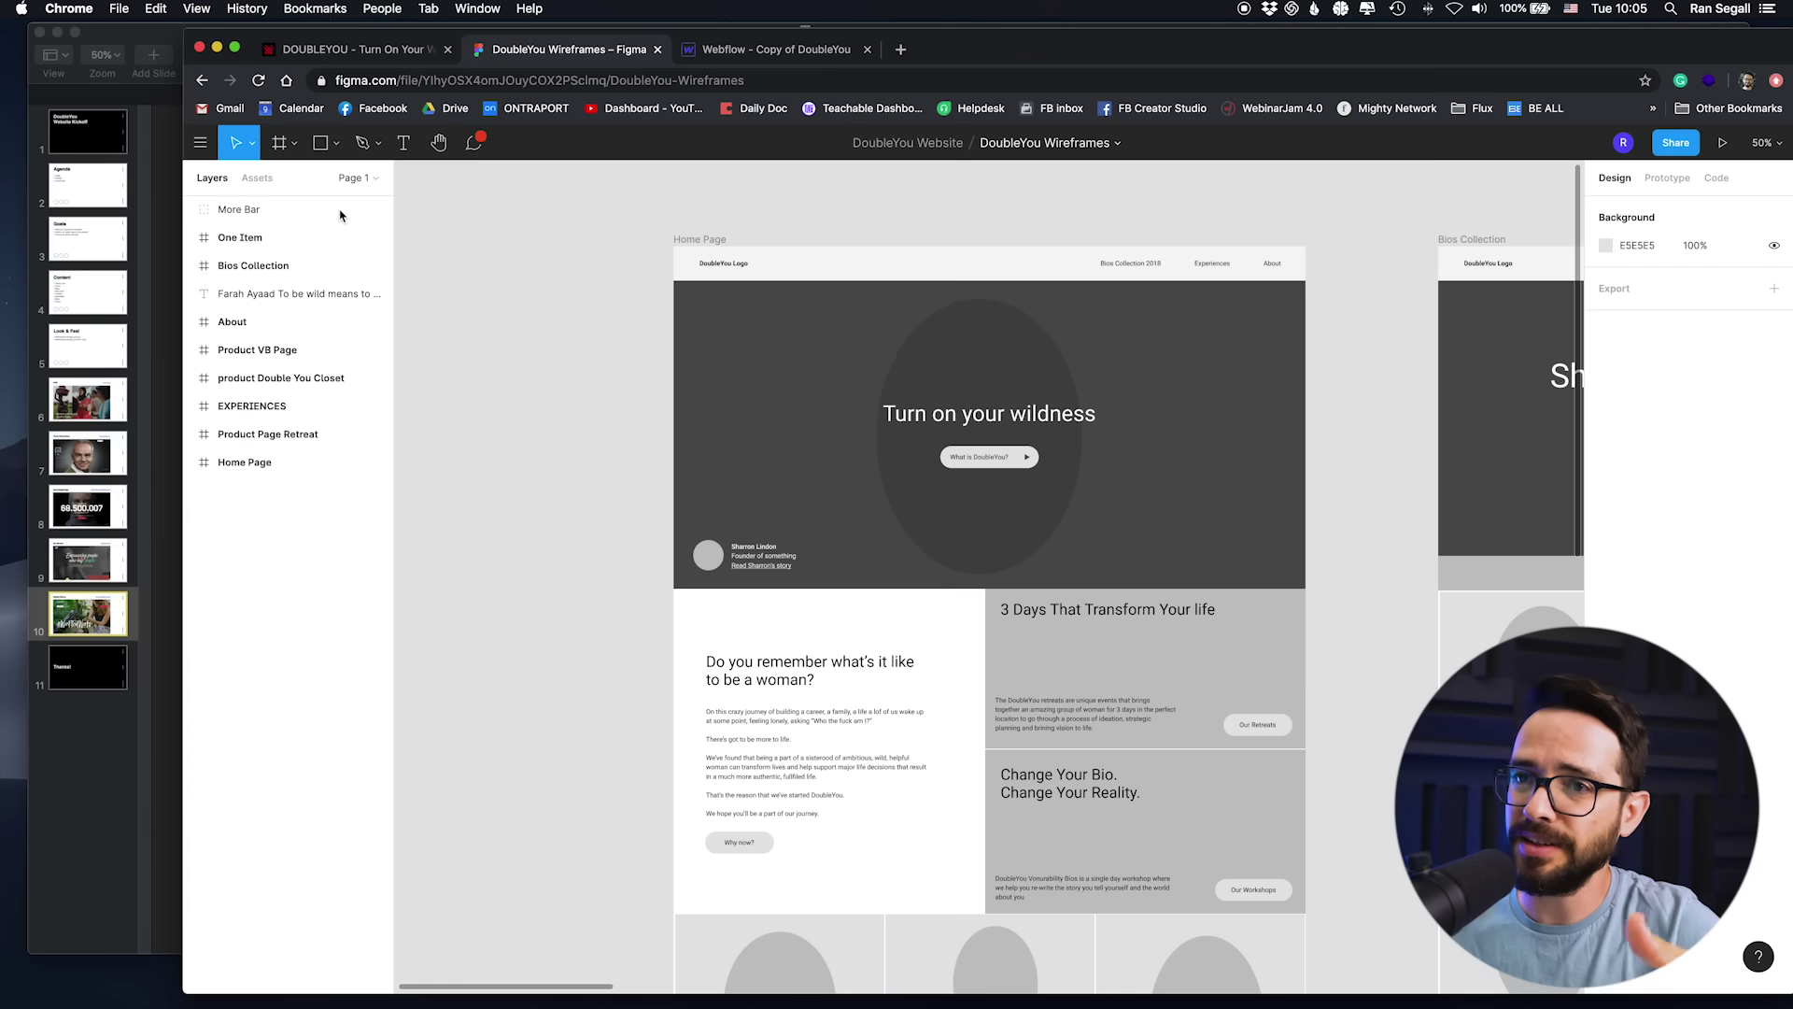
# Step: Bring up the DoubleYou - Creative deck and view its title and Recap slides
pyautogui.click(165, 179)
pyautogui.click(1415, 93)
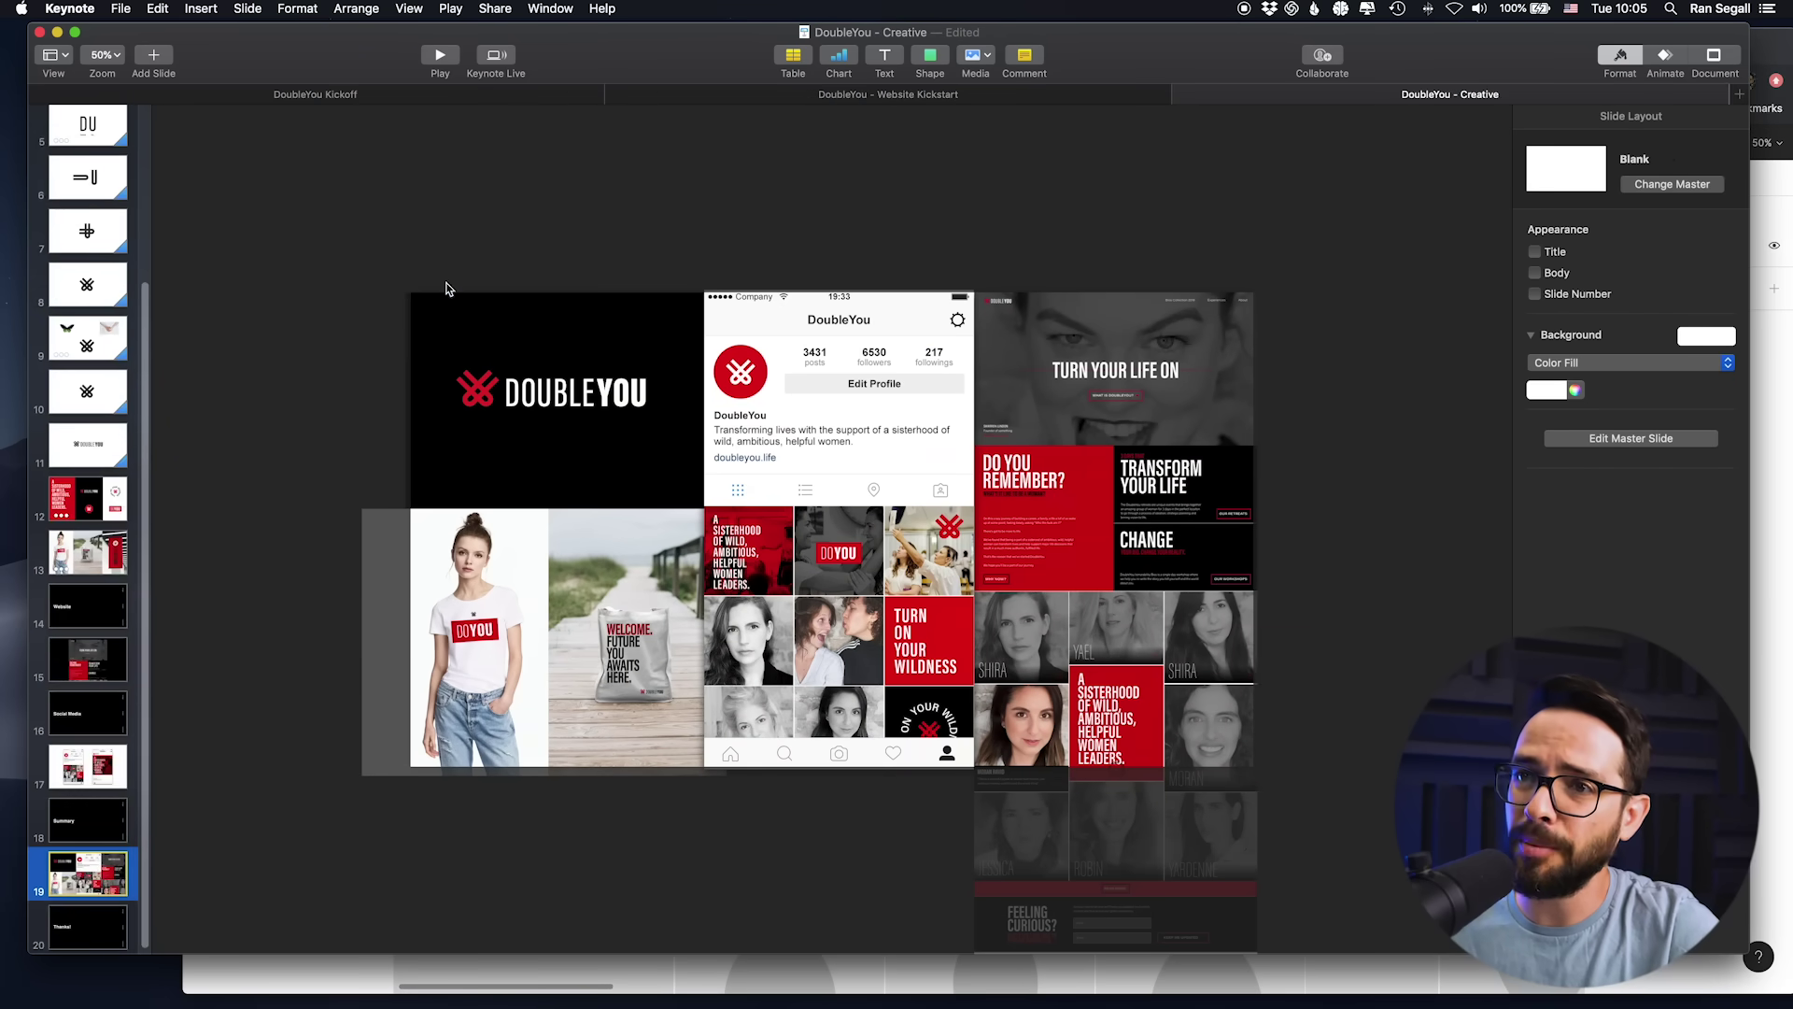
pyautogui.scroll(5, 84, 187)
pyautogui.click(84, 132)
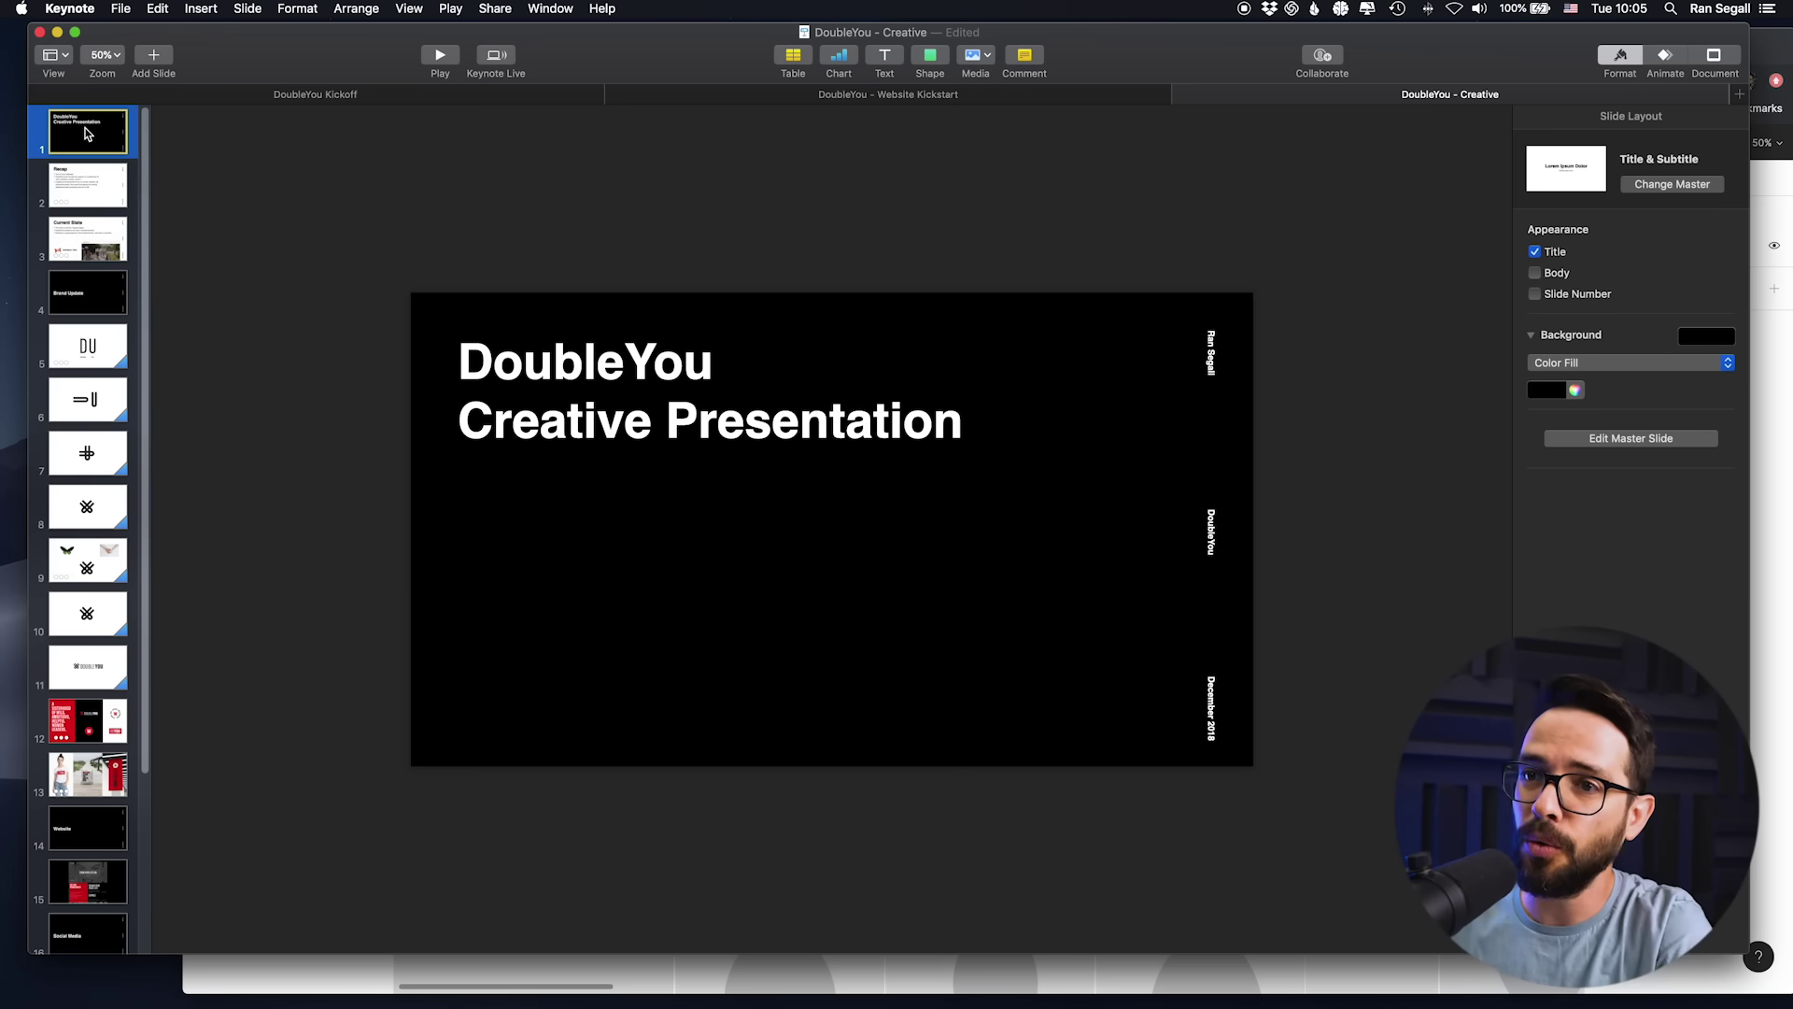
pyautogui.click(93, 184)
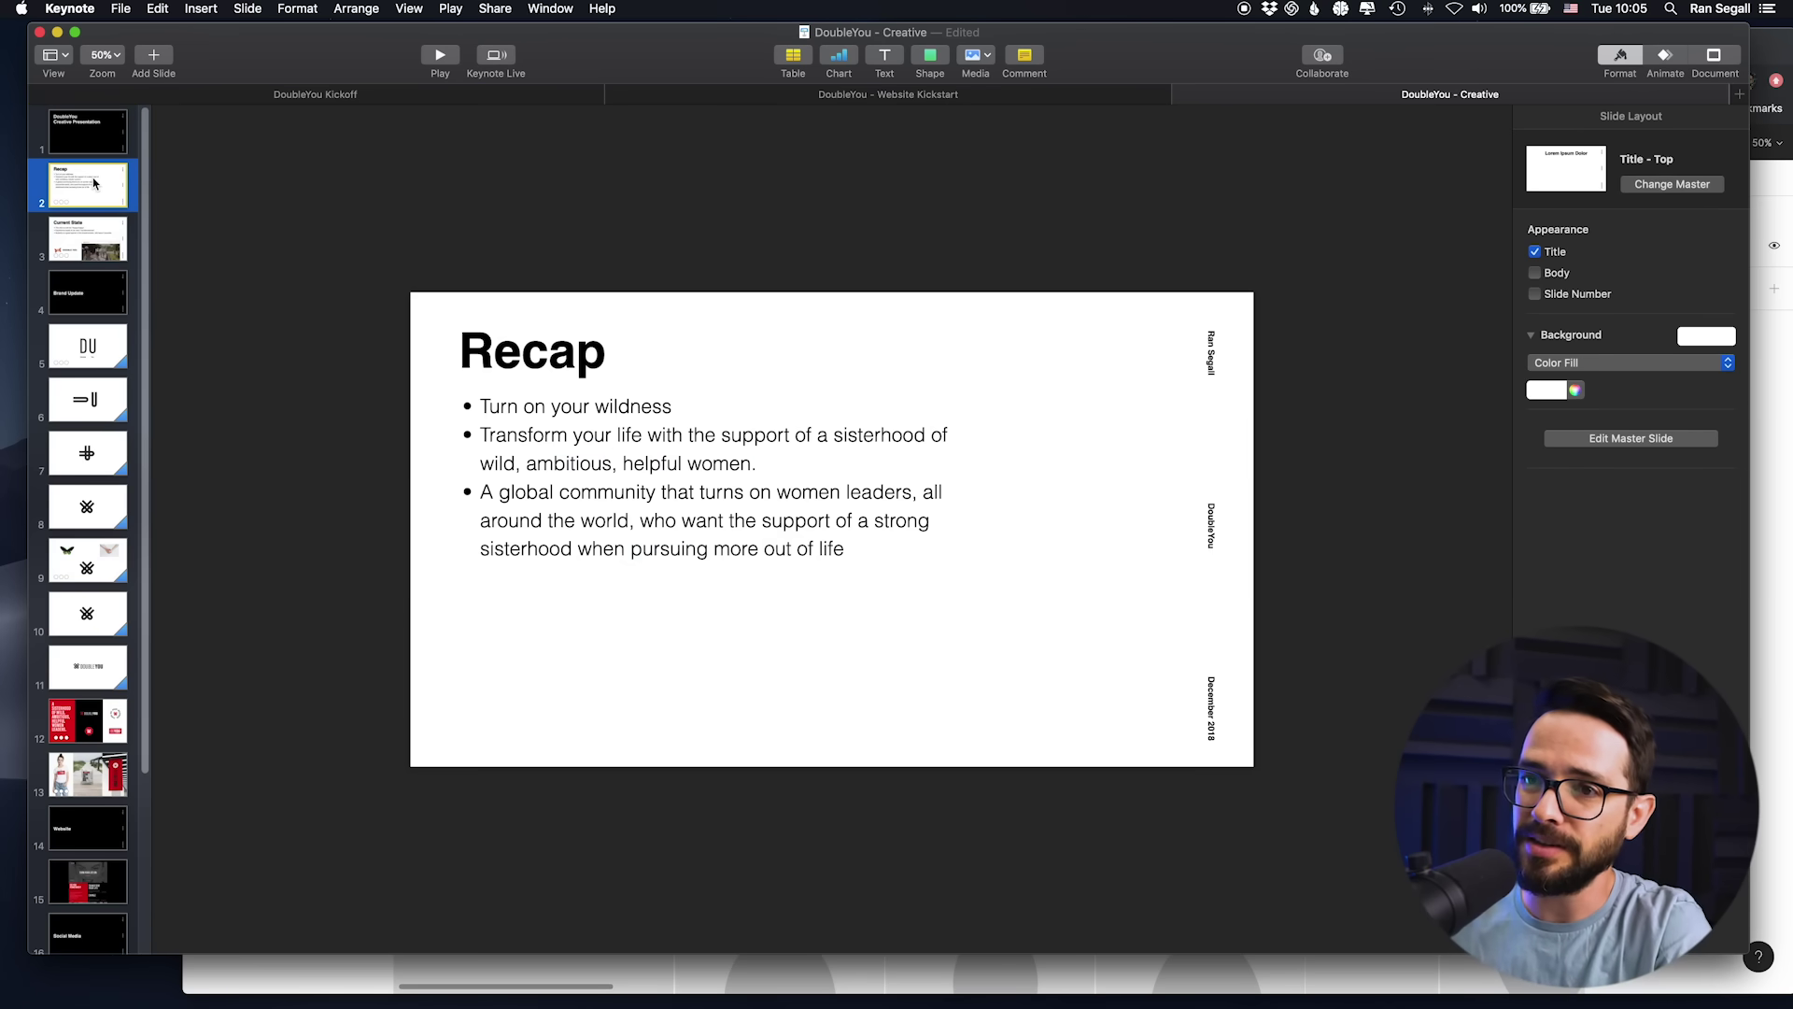
# Step: Step through the Brand Update and logo sketch slides to the red, black and white brand slide
pyautogui.press('Down')
pyautogui.press('Down')
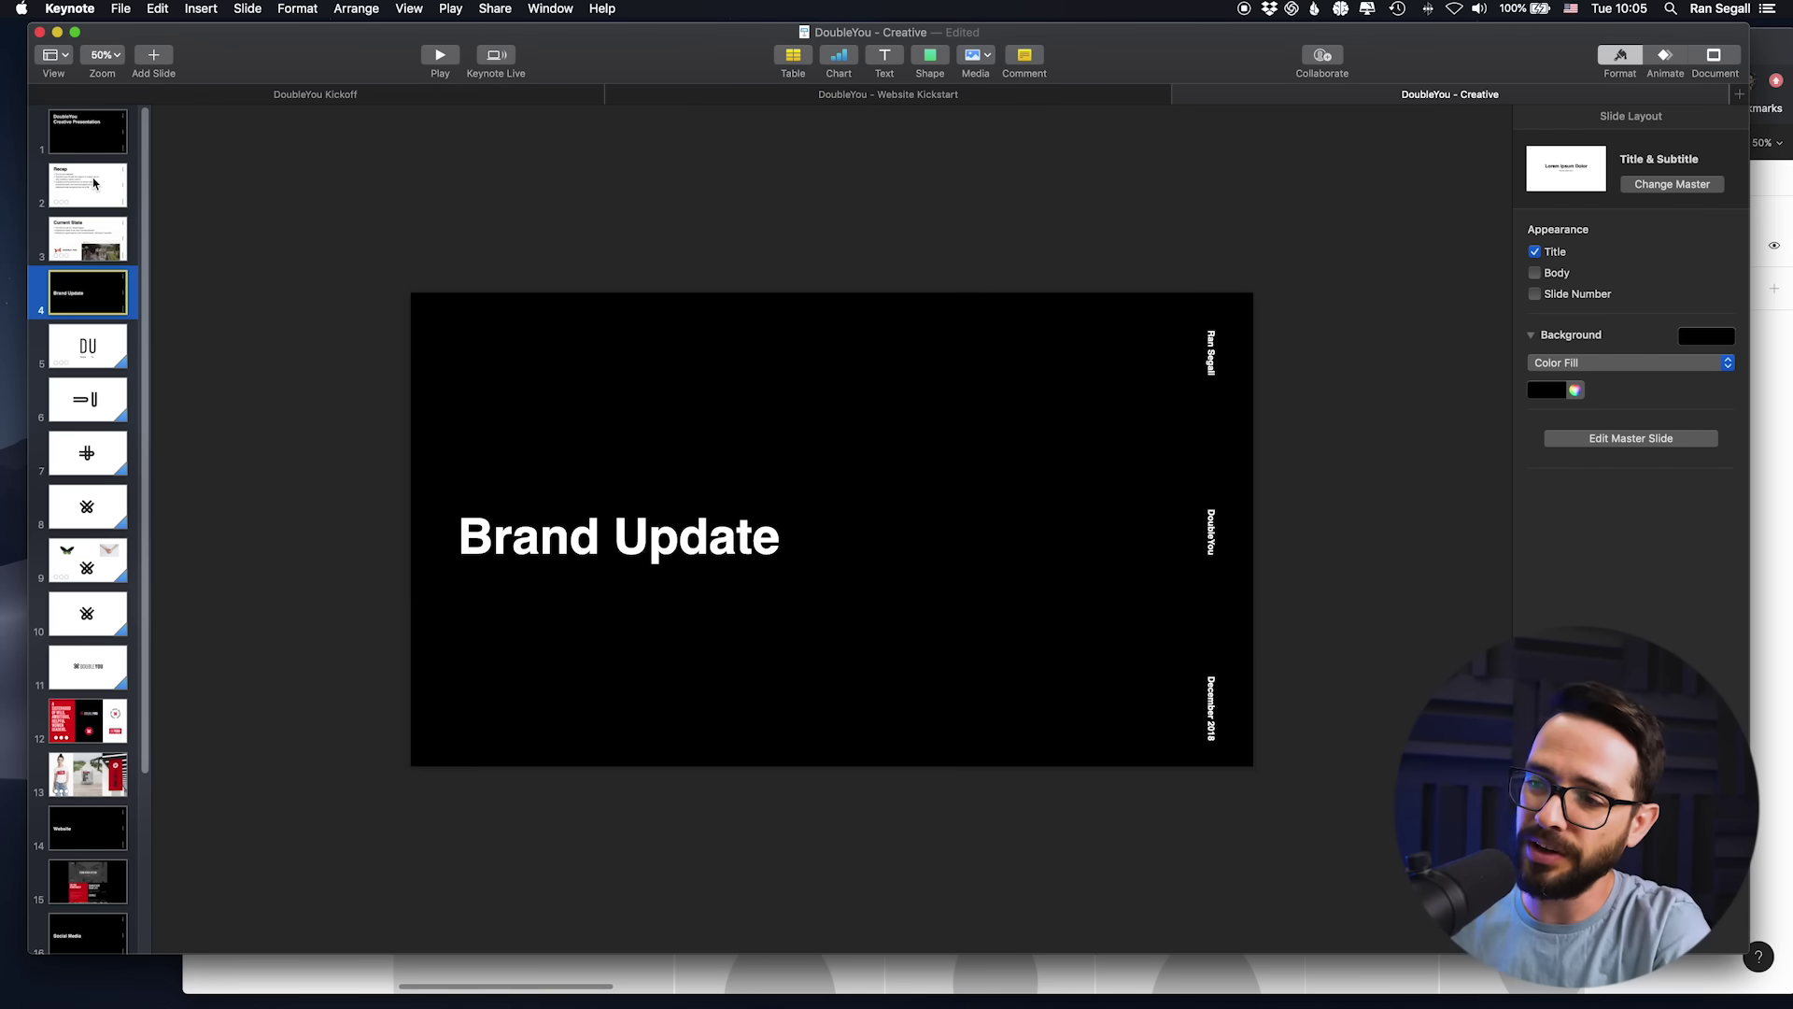
pyautogui.press('Down')
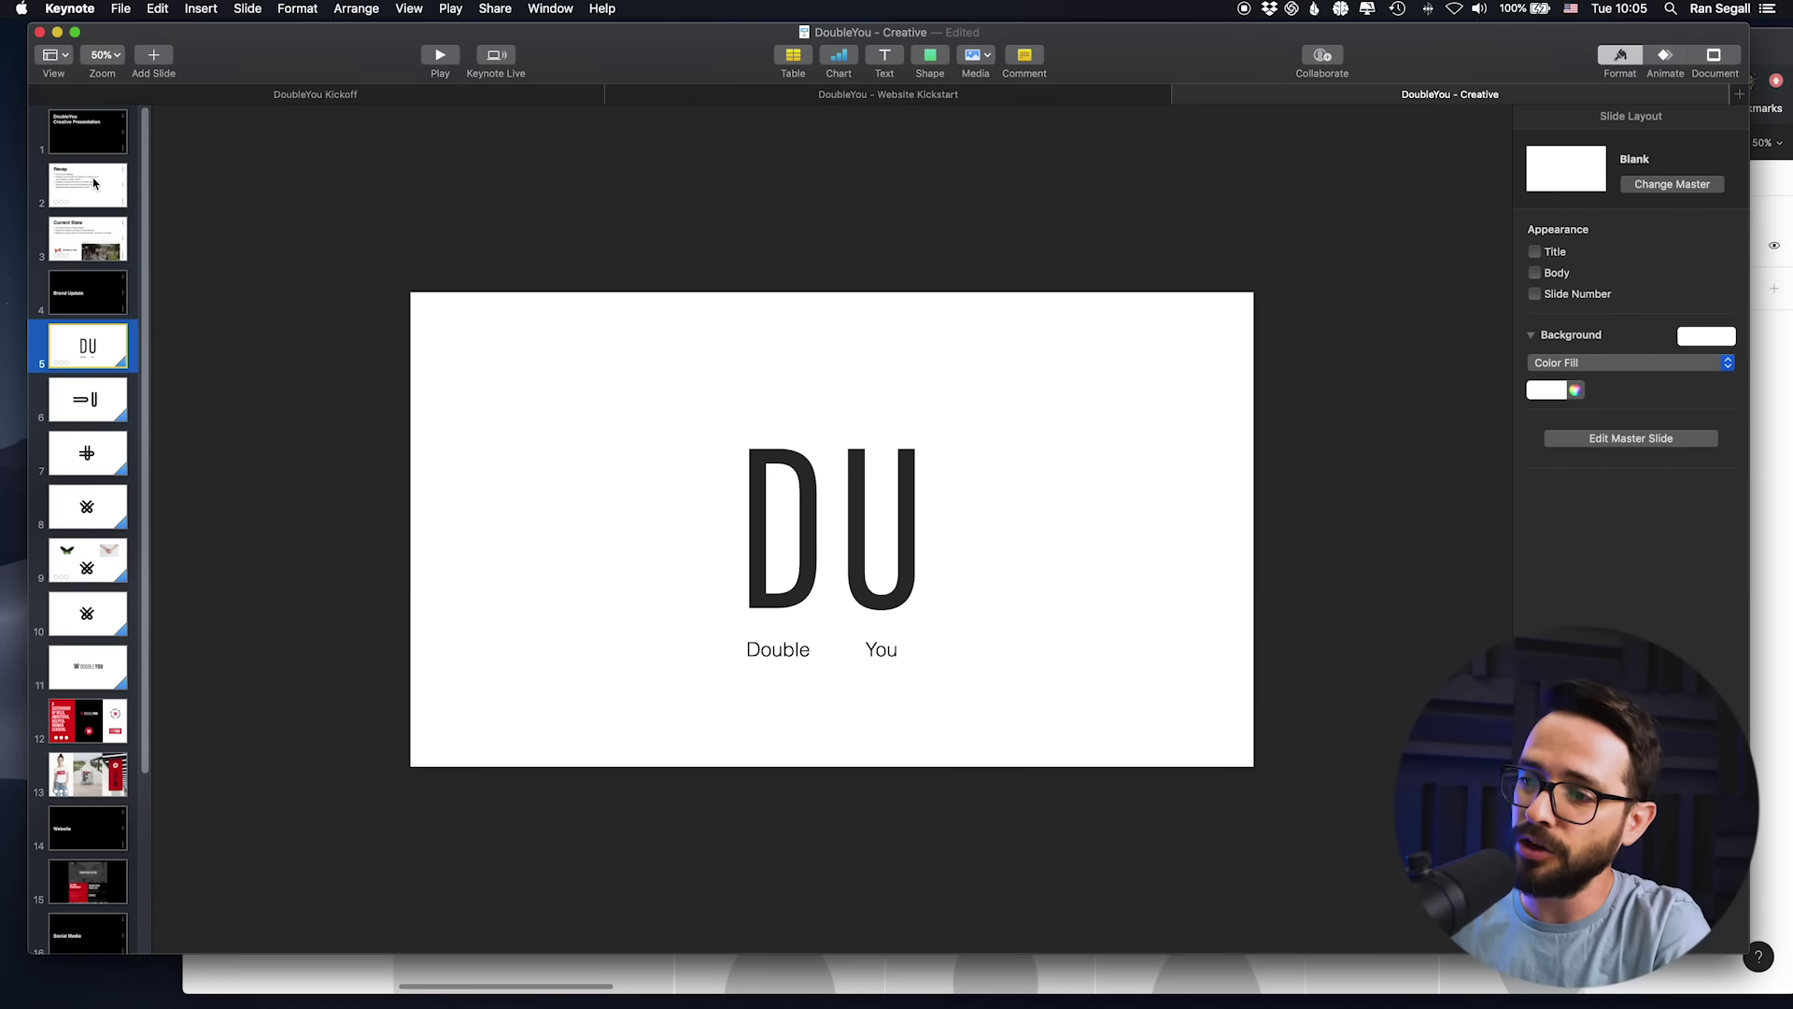
pyautogui.press('Up')
pyautogui.press('Up')
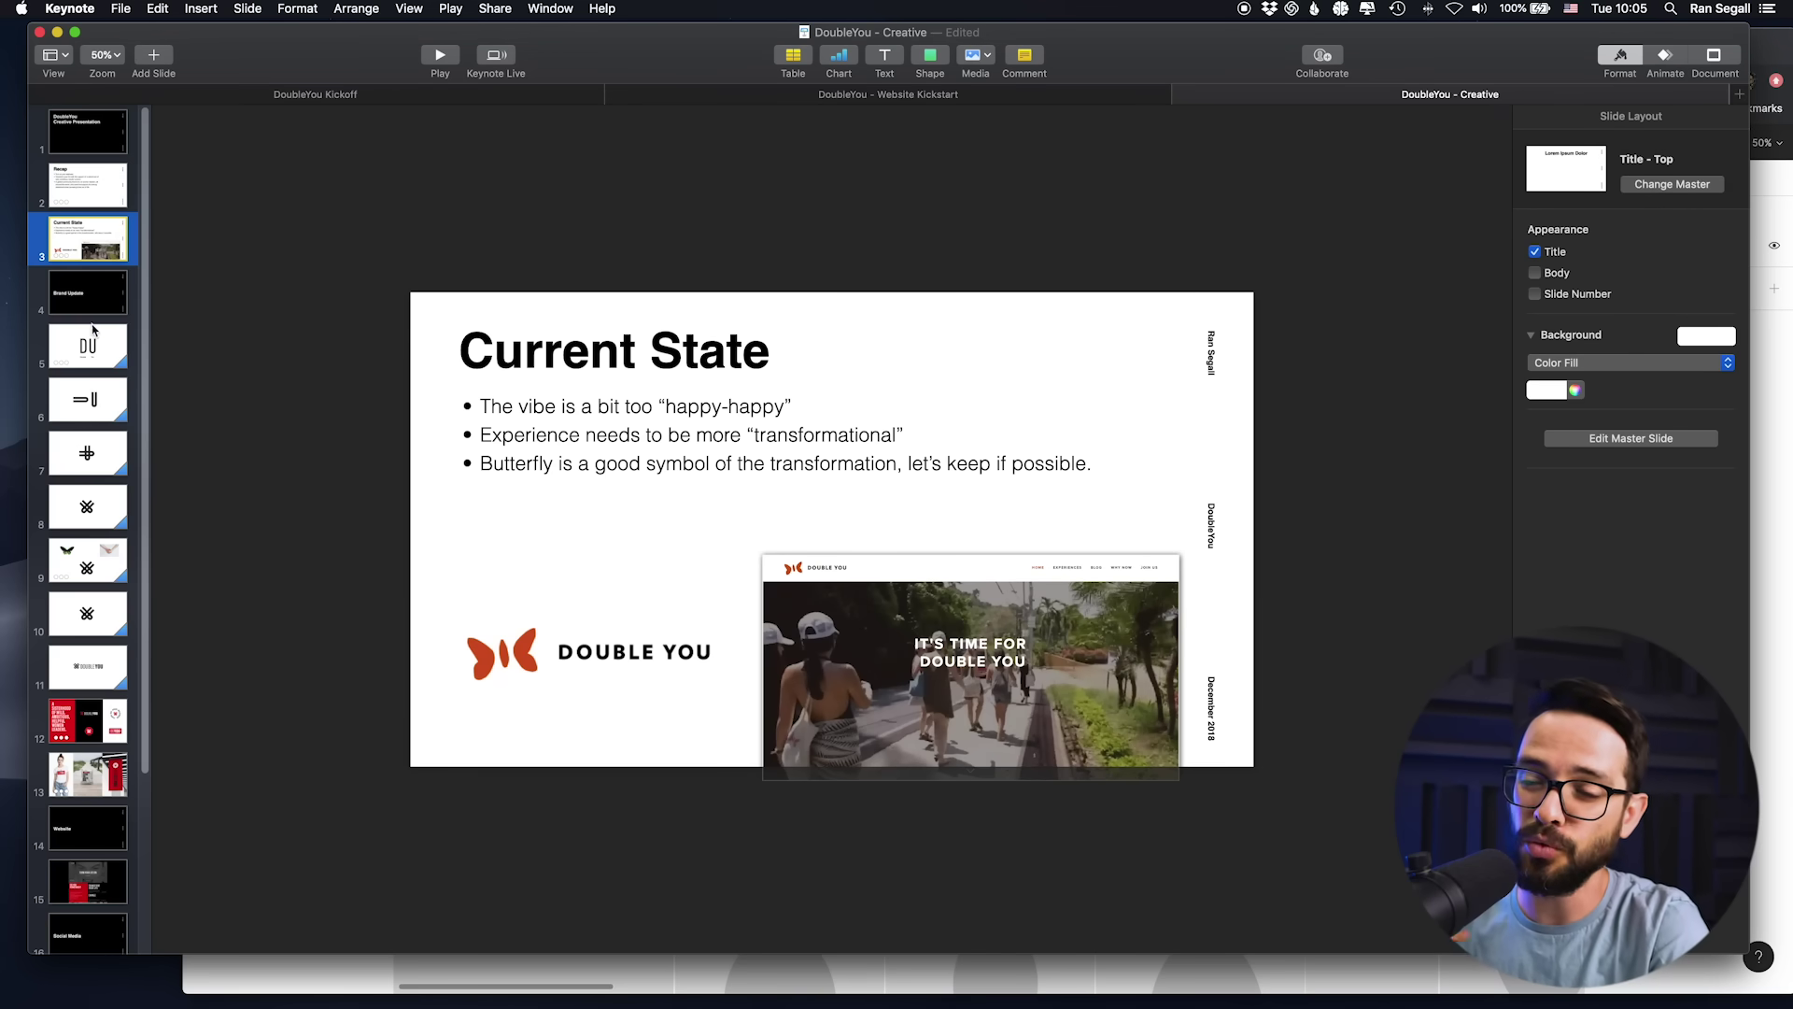
pyautogui.press('Down')
pyautogui.press('Down')
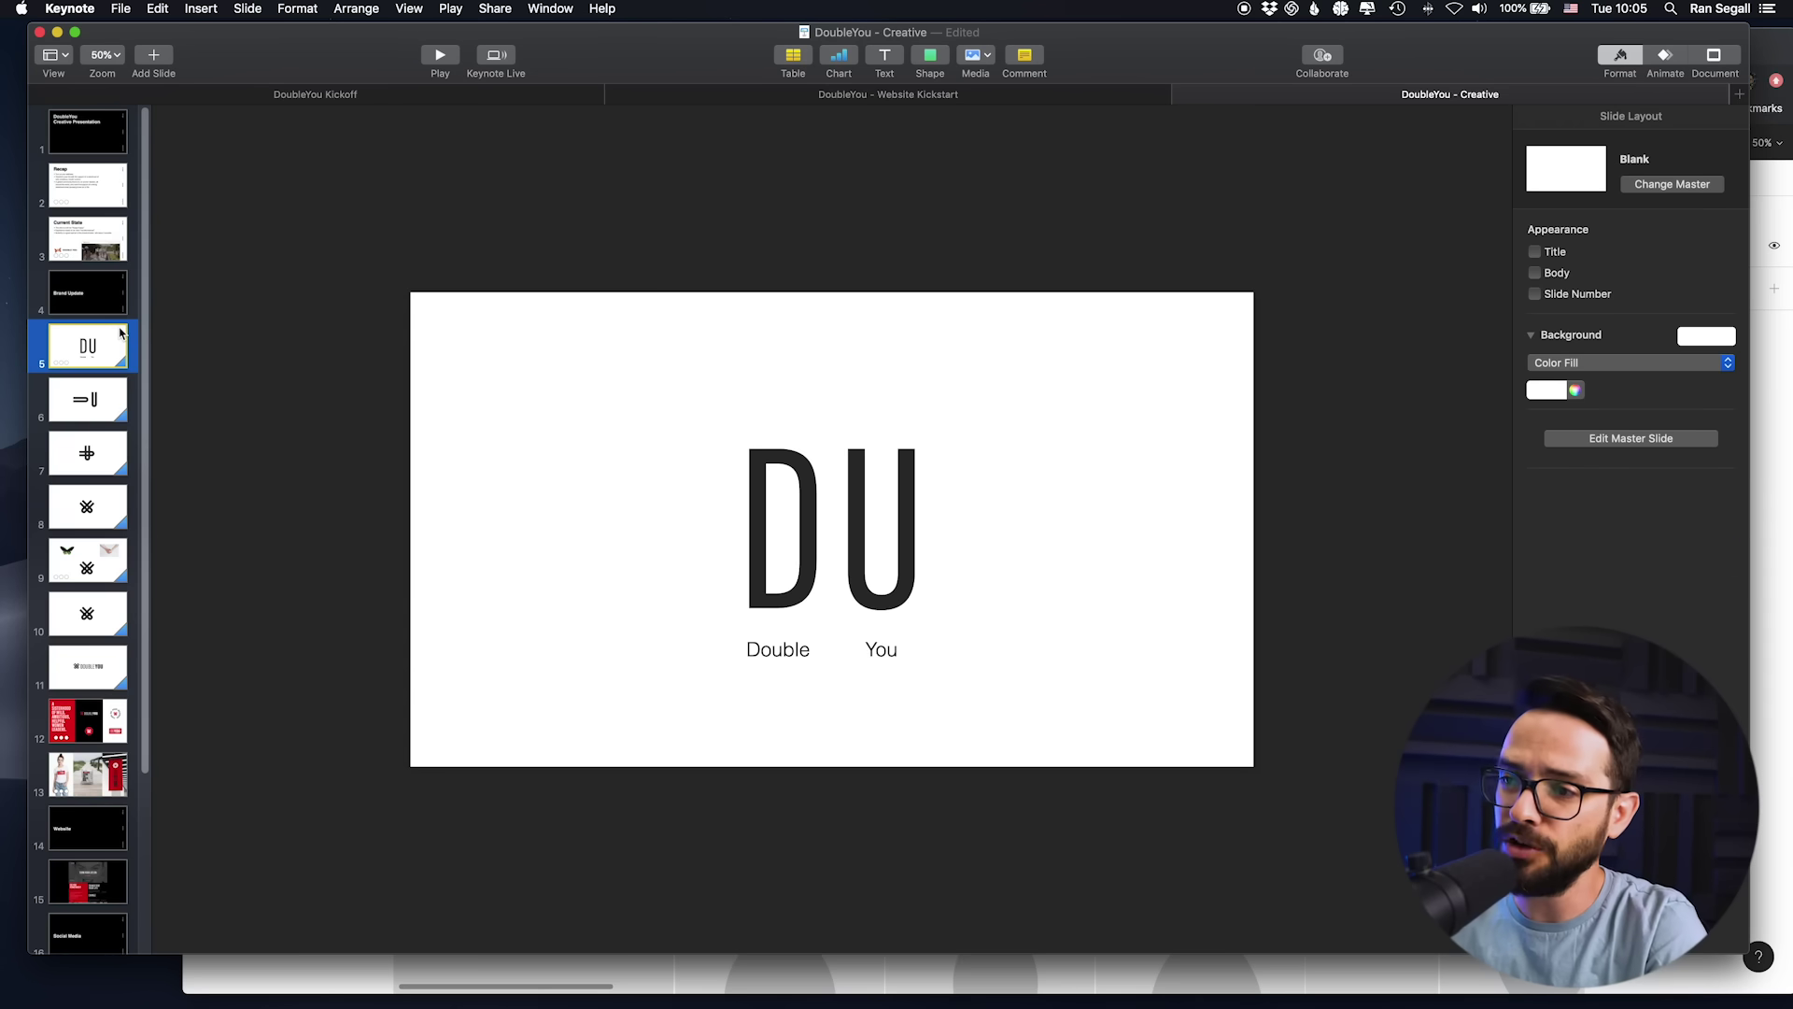
pyautogui.press('Down')
pyautogui.press('Down')
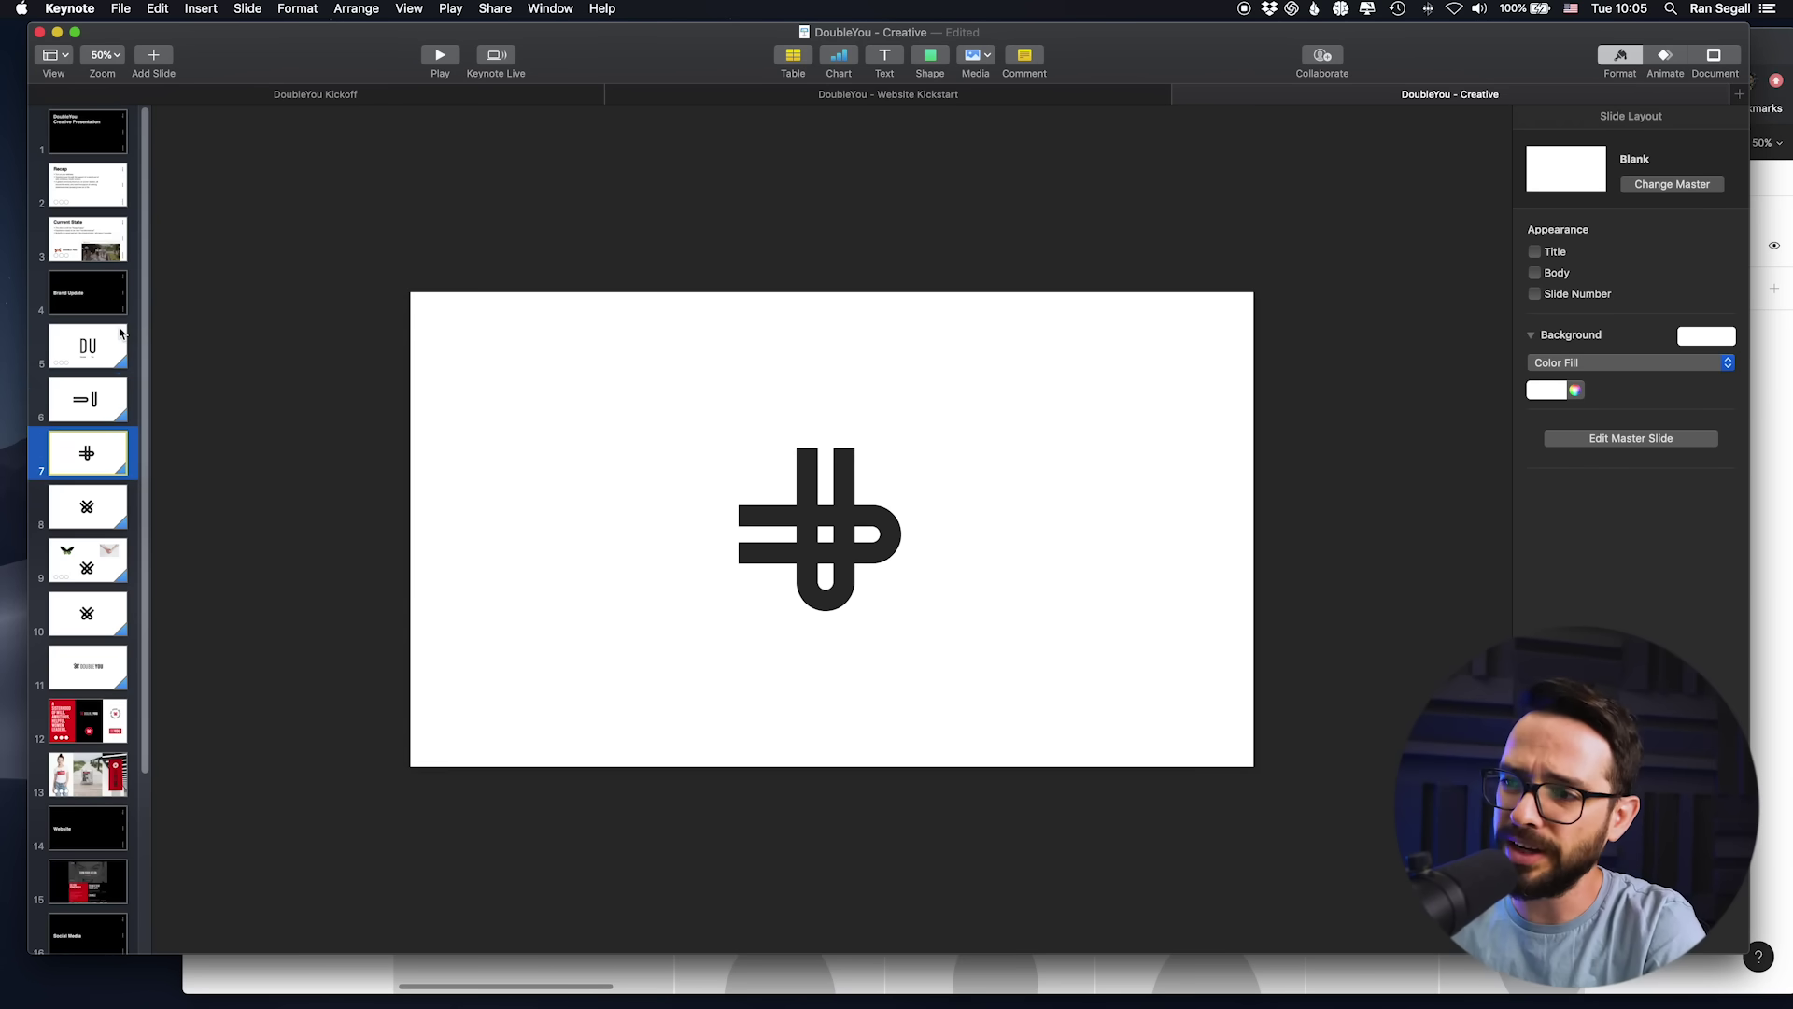
pyautogui.press('Down')
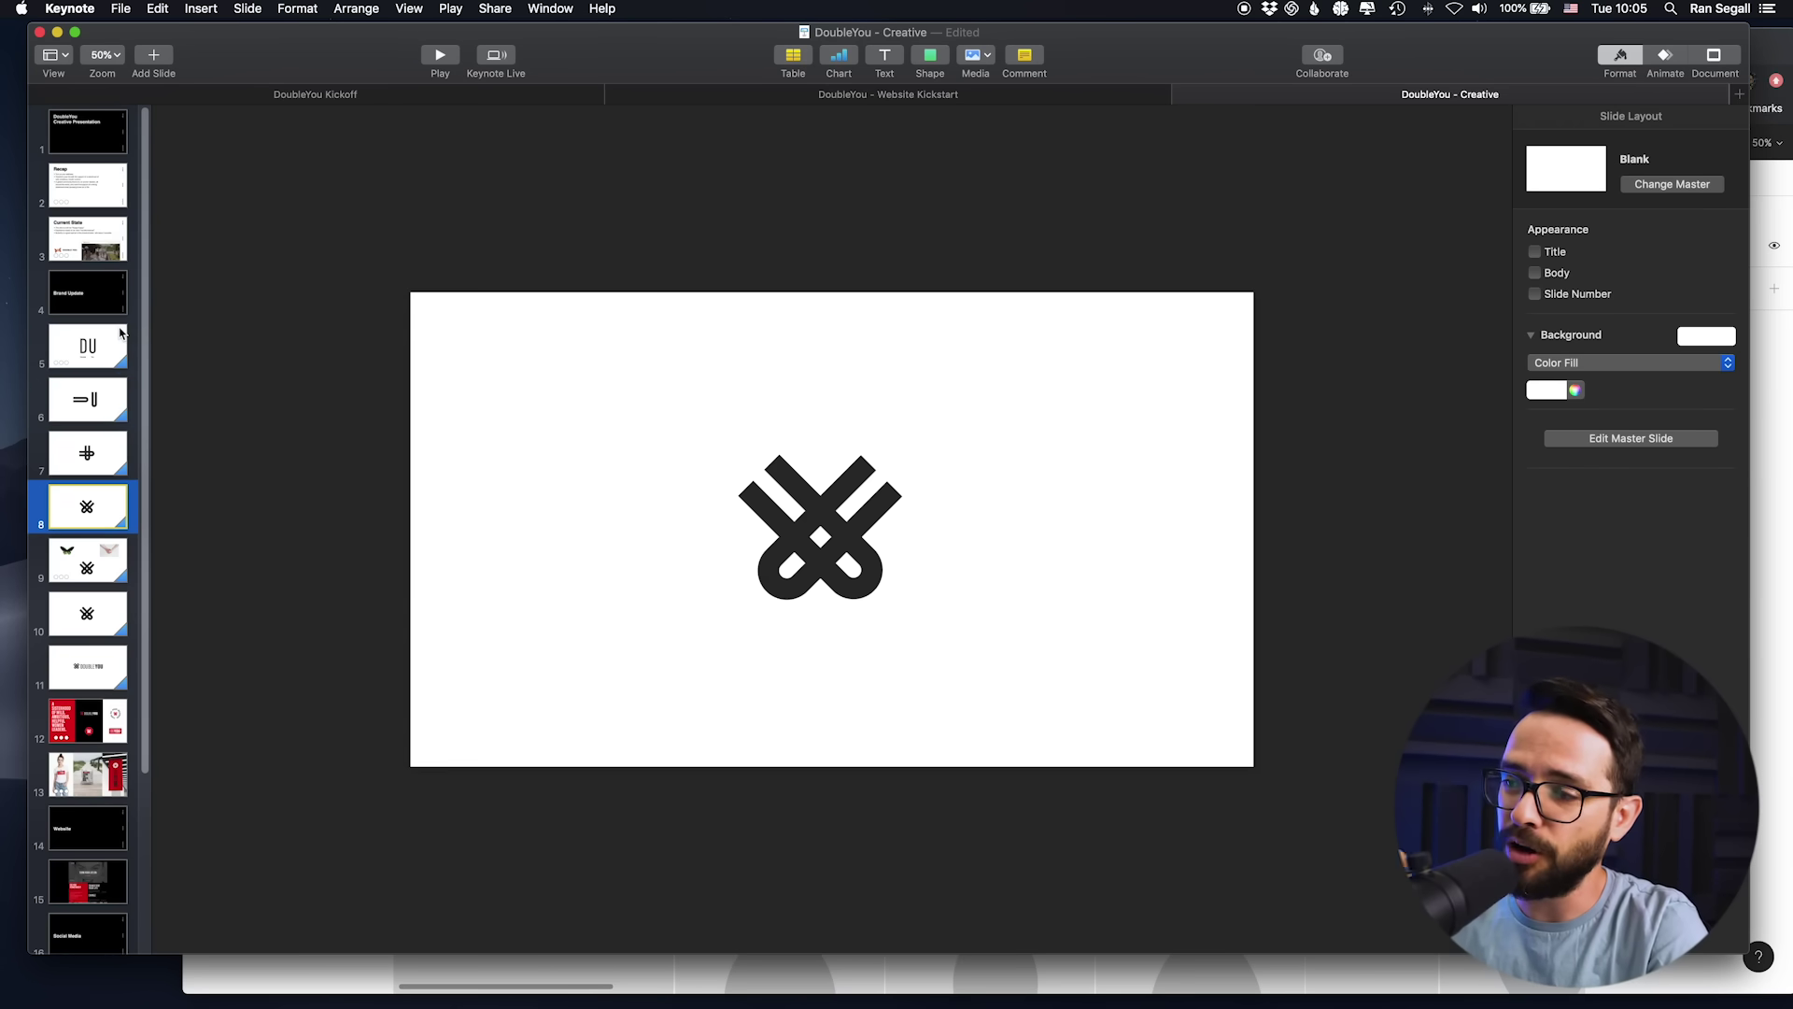
pyautogui.press('Down')
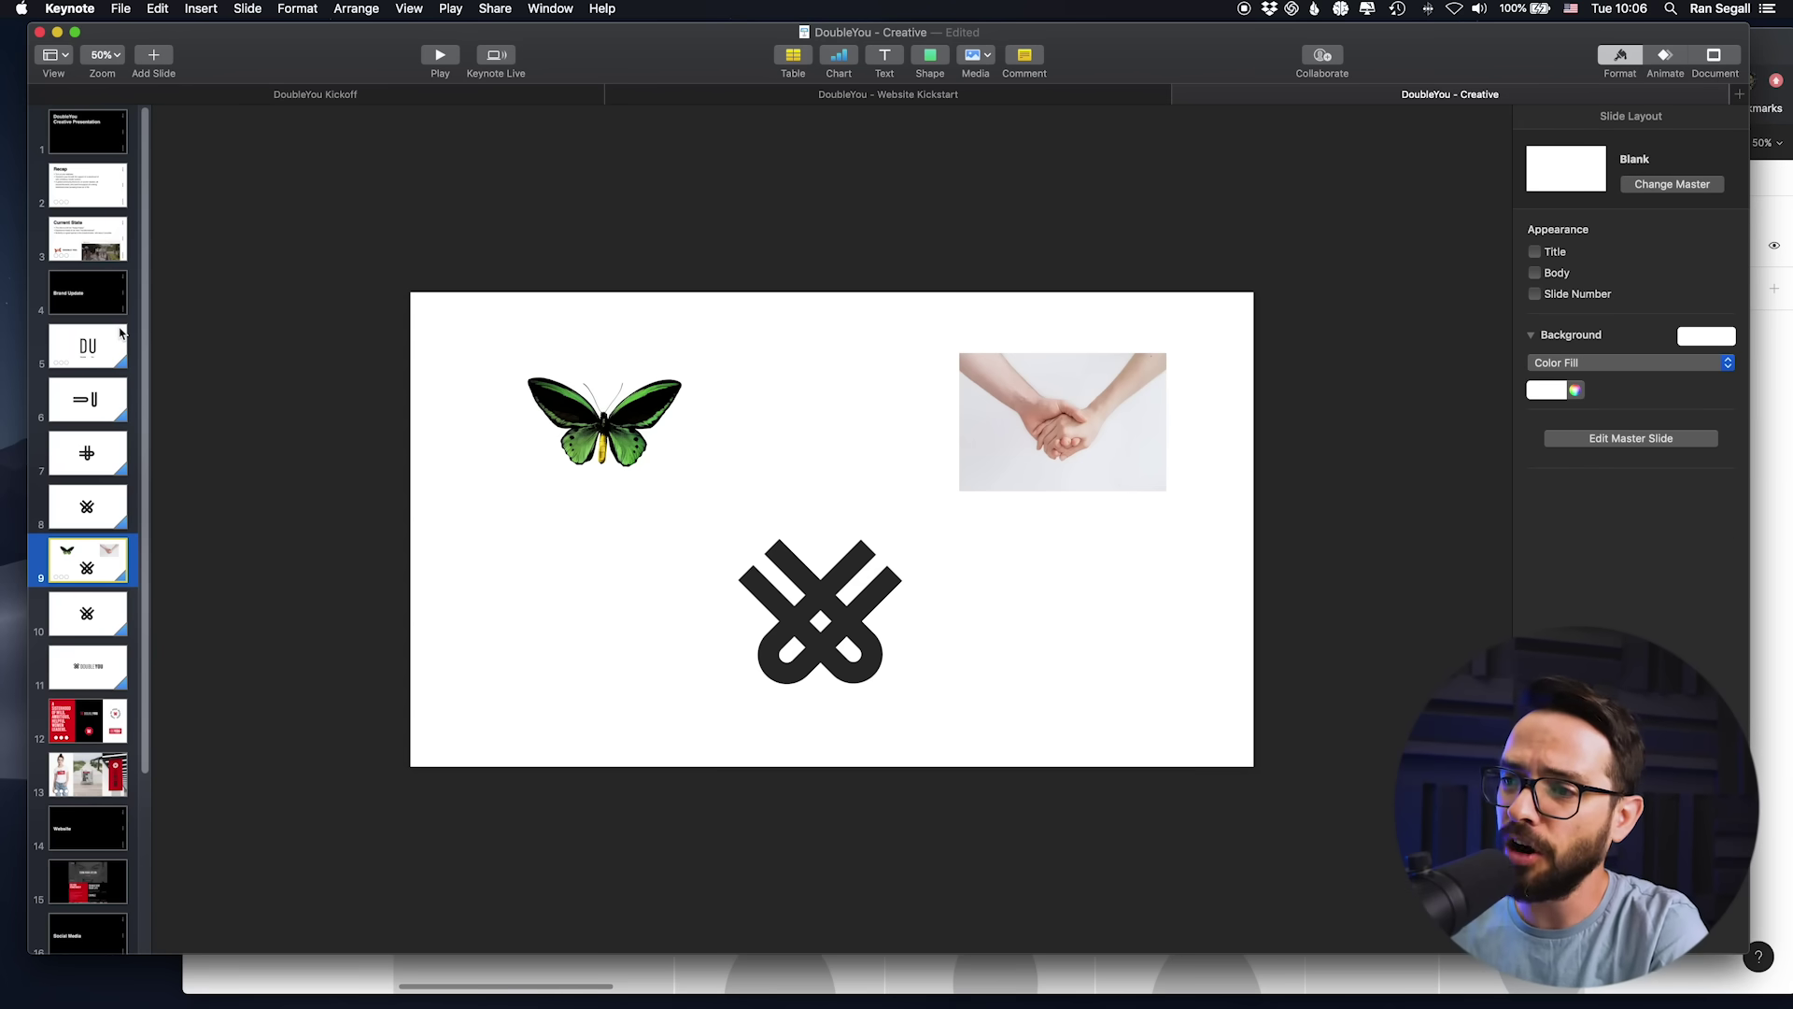
pyautogui.press('Down')
pyautogui.press('Down')
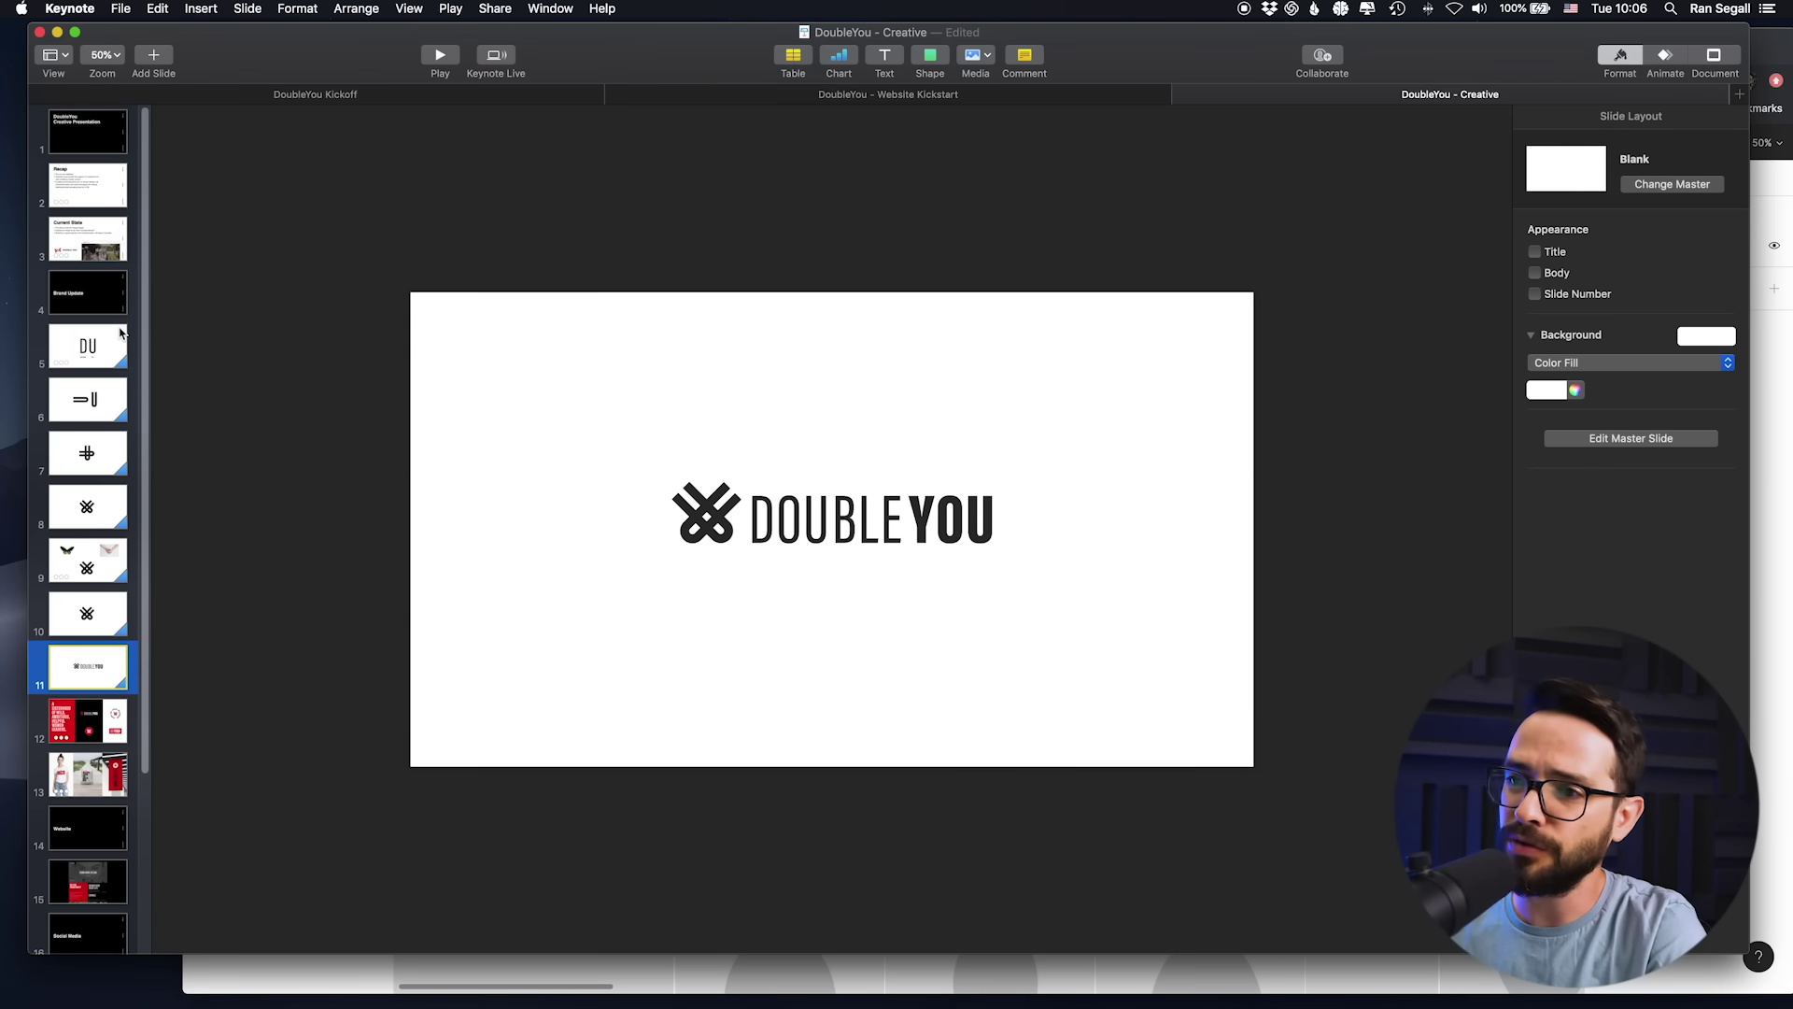
pyautogui.press('Down')
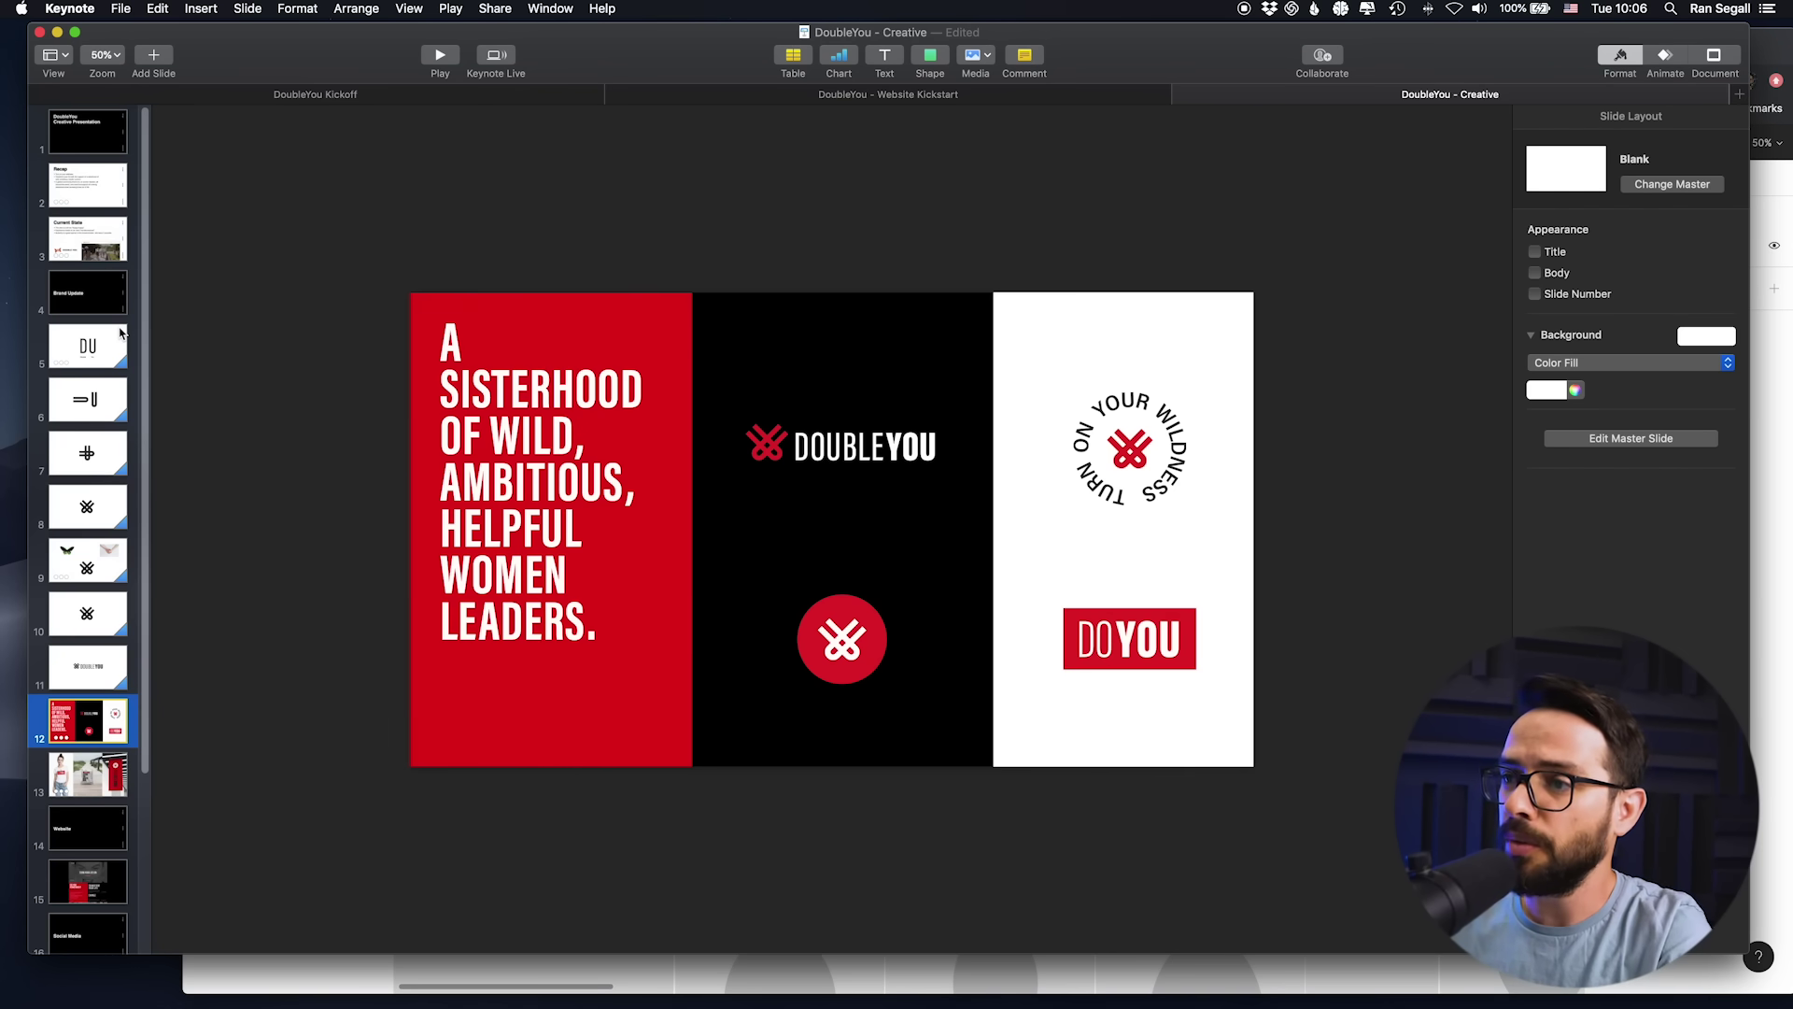
# Step: Move past the merchandise and Instagram slides to land on the slide 15 homepage mockup
pyautogui.press('Down')
pyautogui.press('Down')
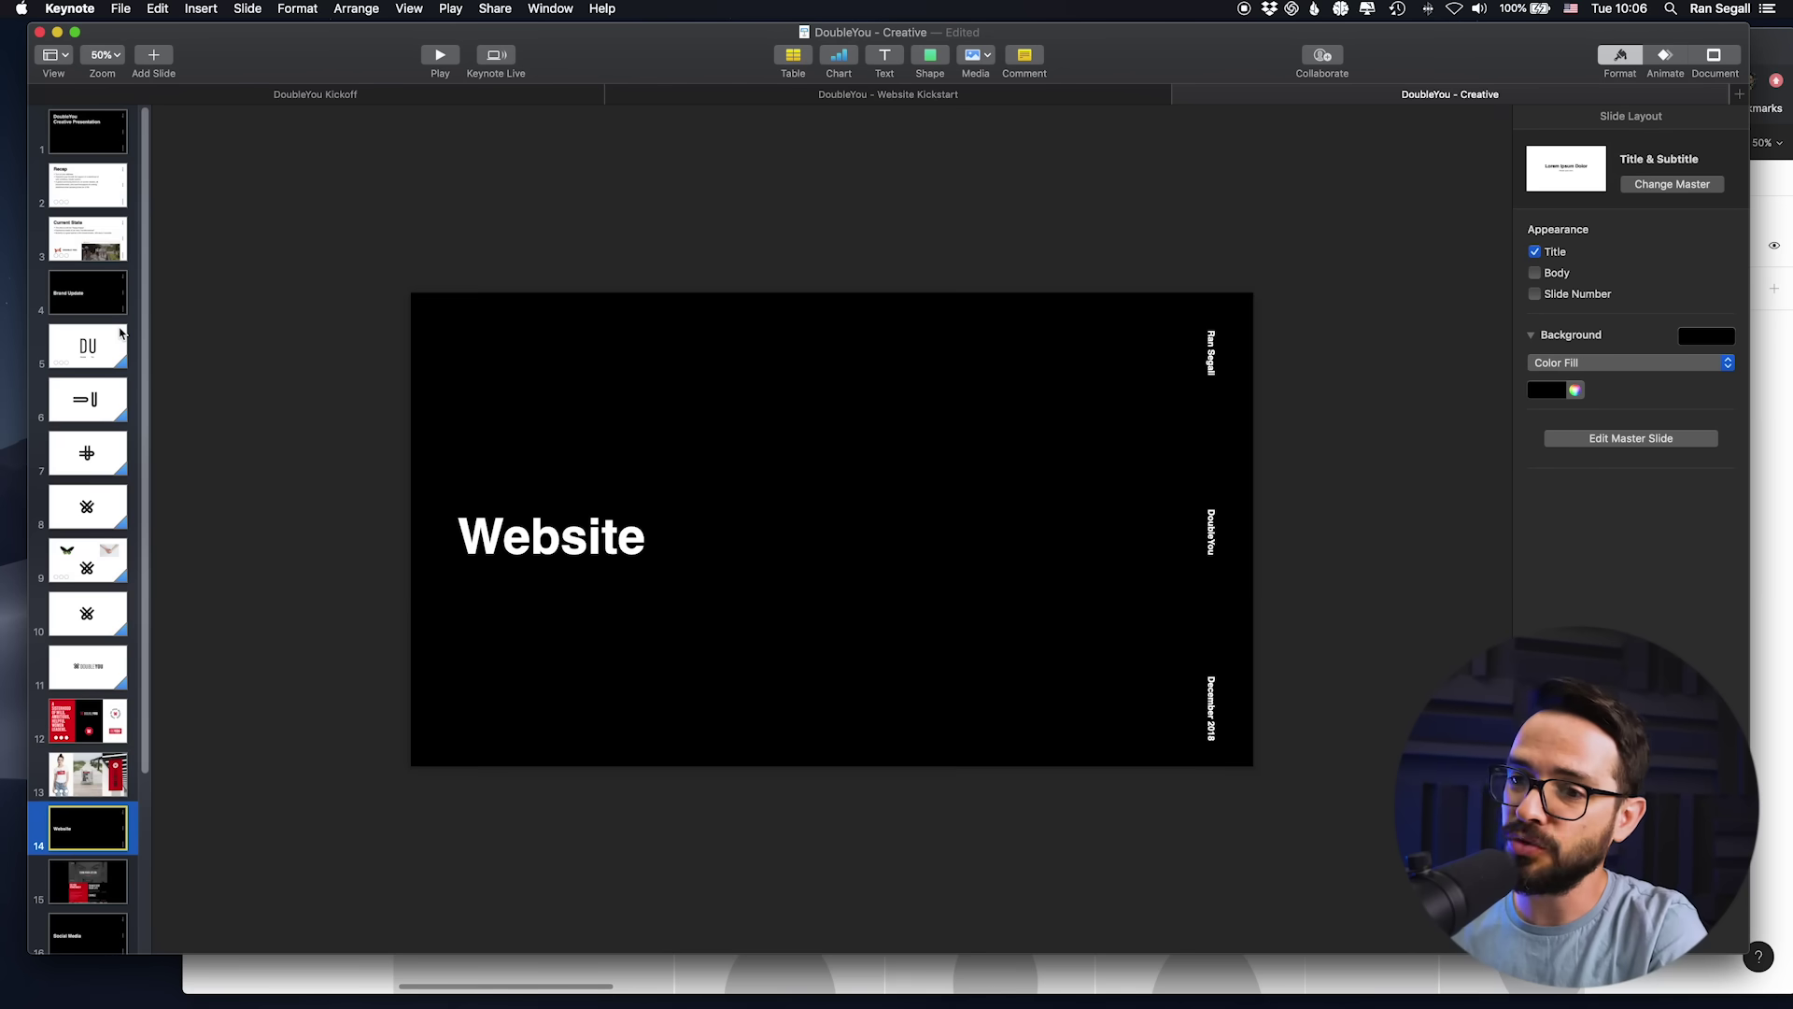
pyautogui.press('Up')
pyautogui.press('Up')
pyautogui.press('Down')
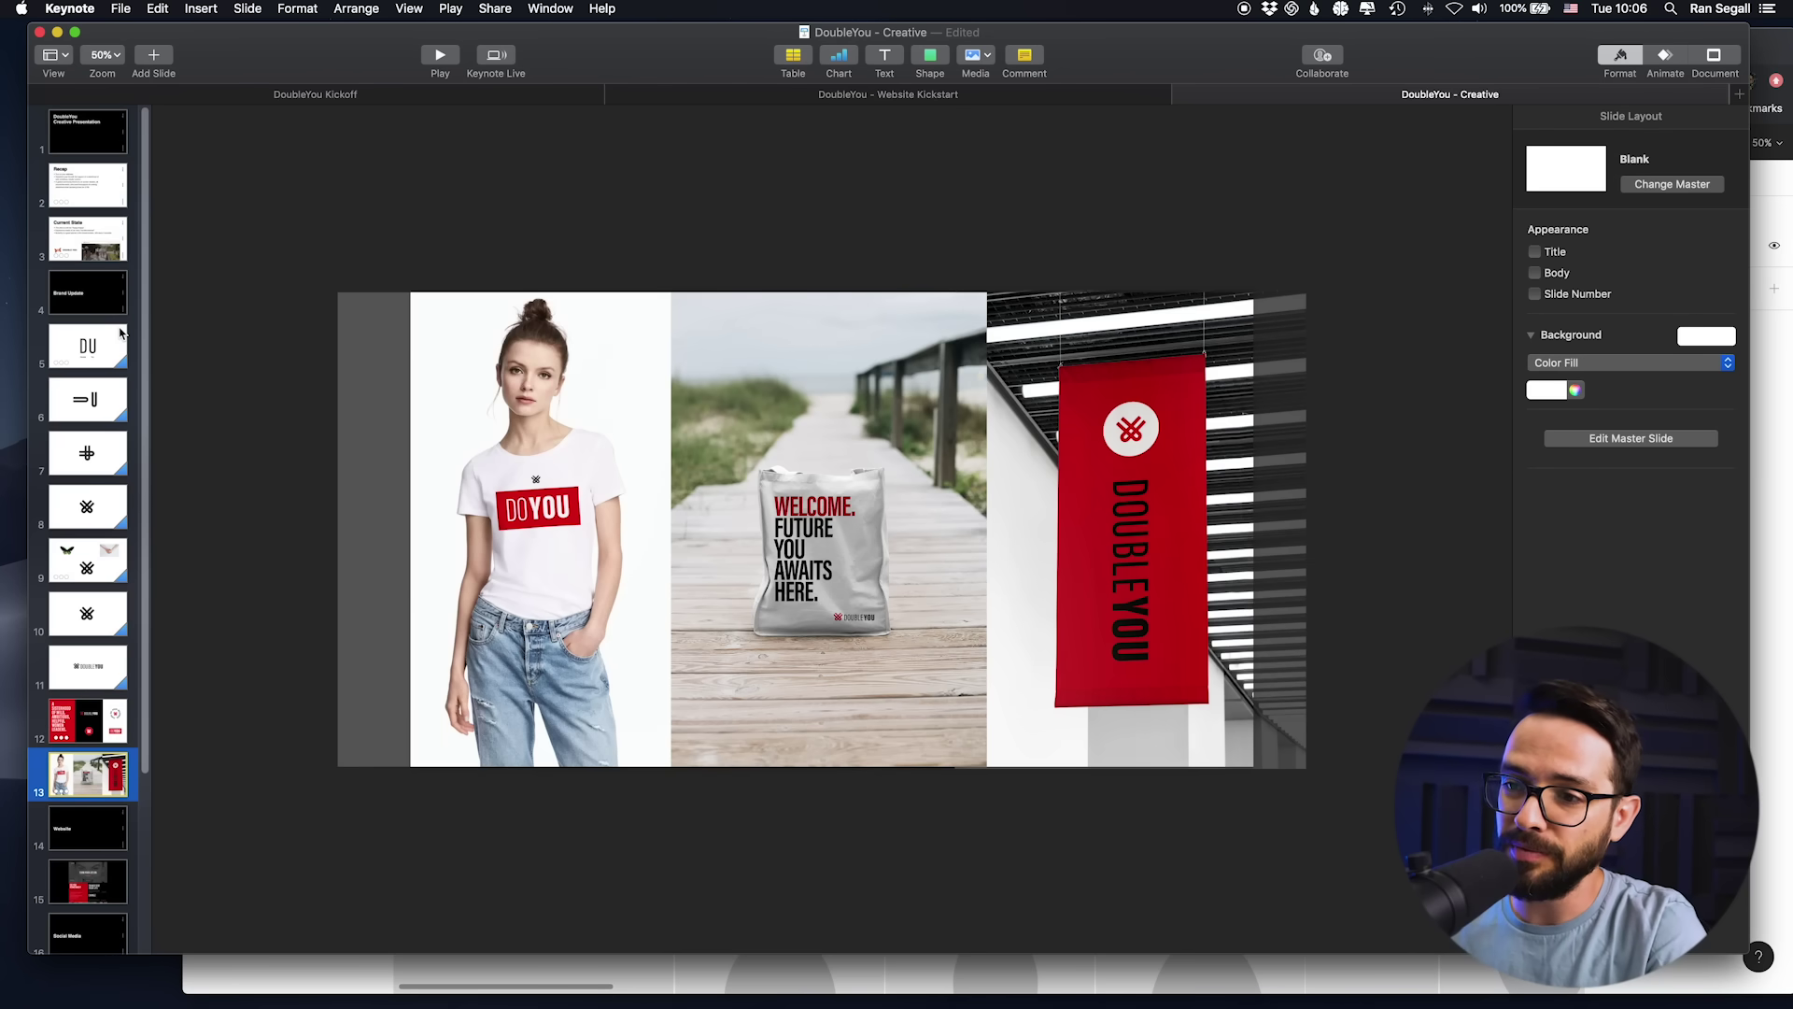
pyautogui.press('Down')
pyautogui.press('Down')
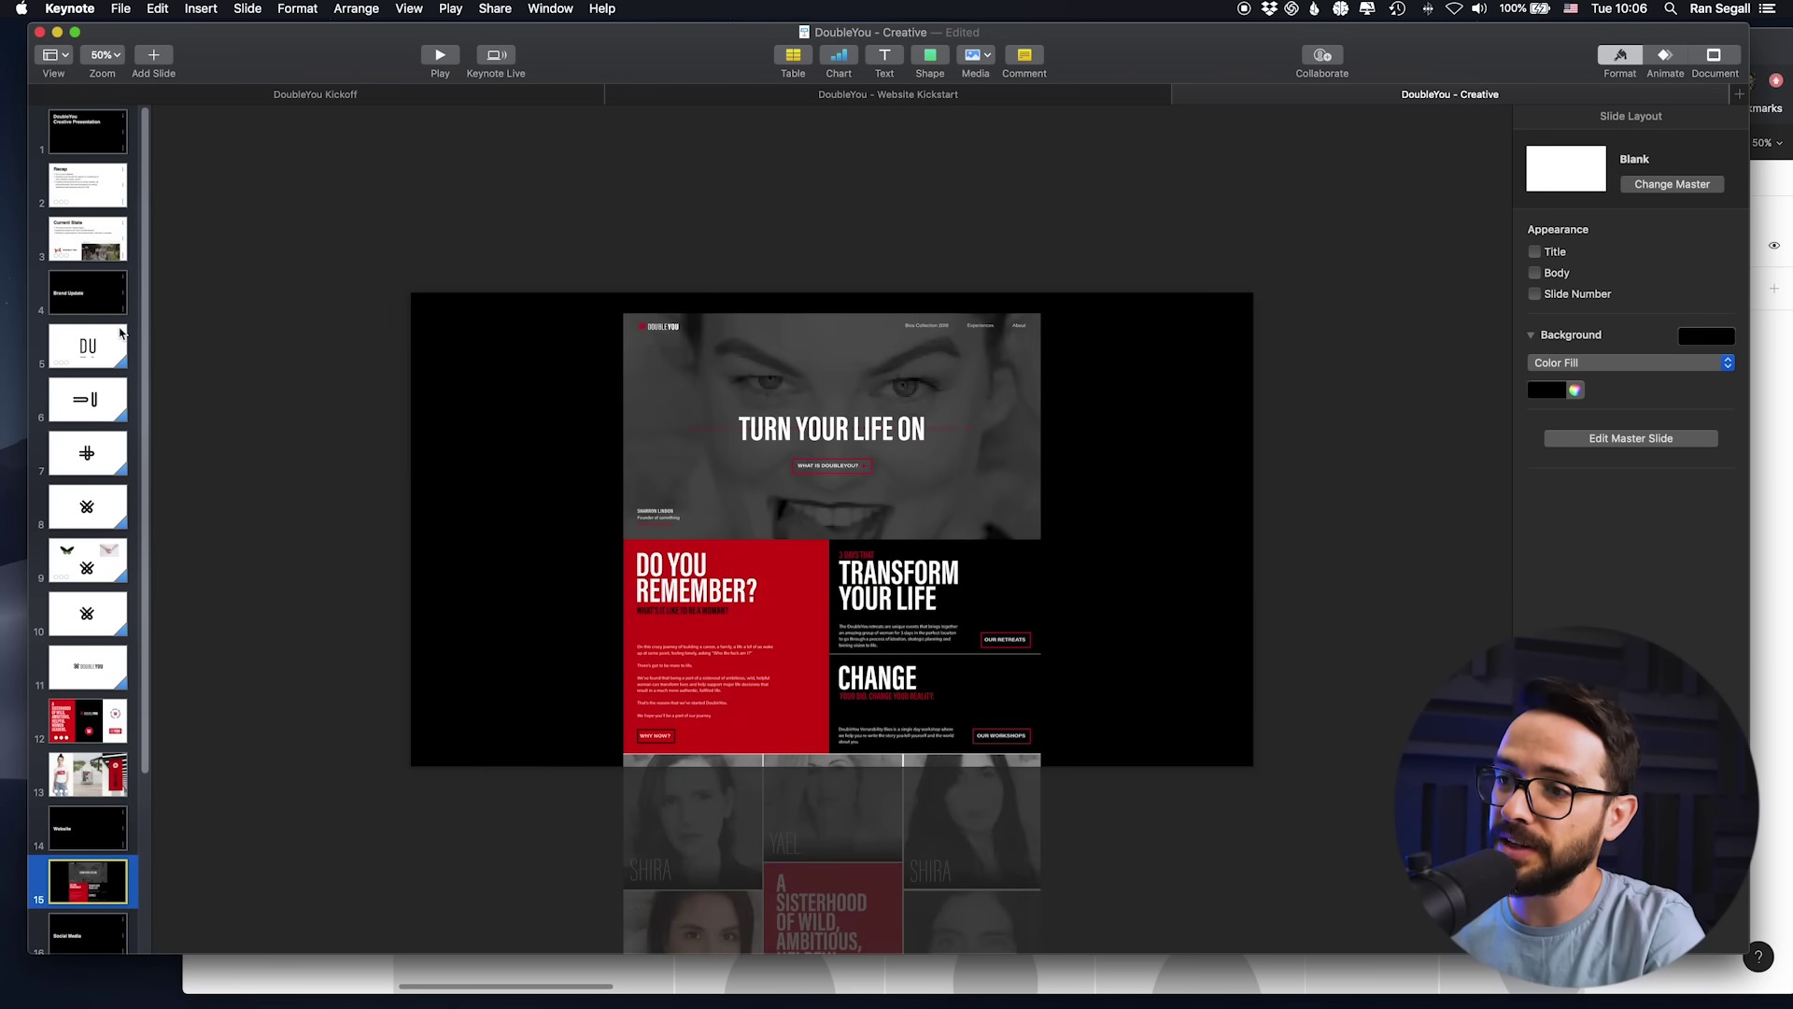
pyautogui.press('Down')
pyautogui.press('Down')
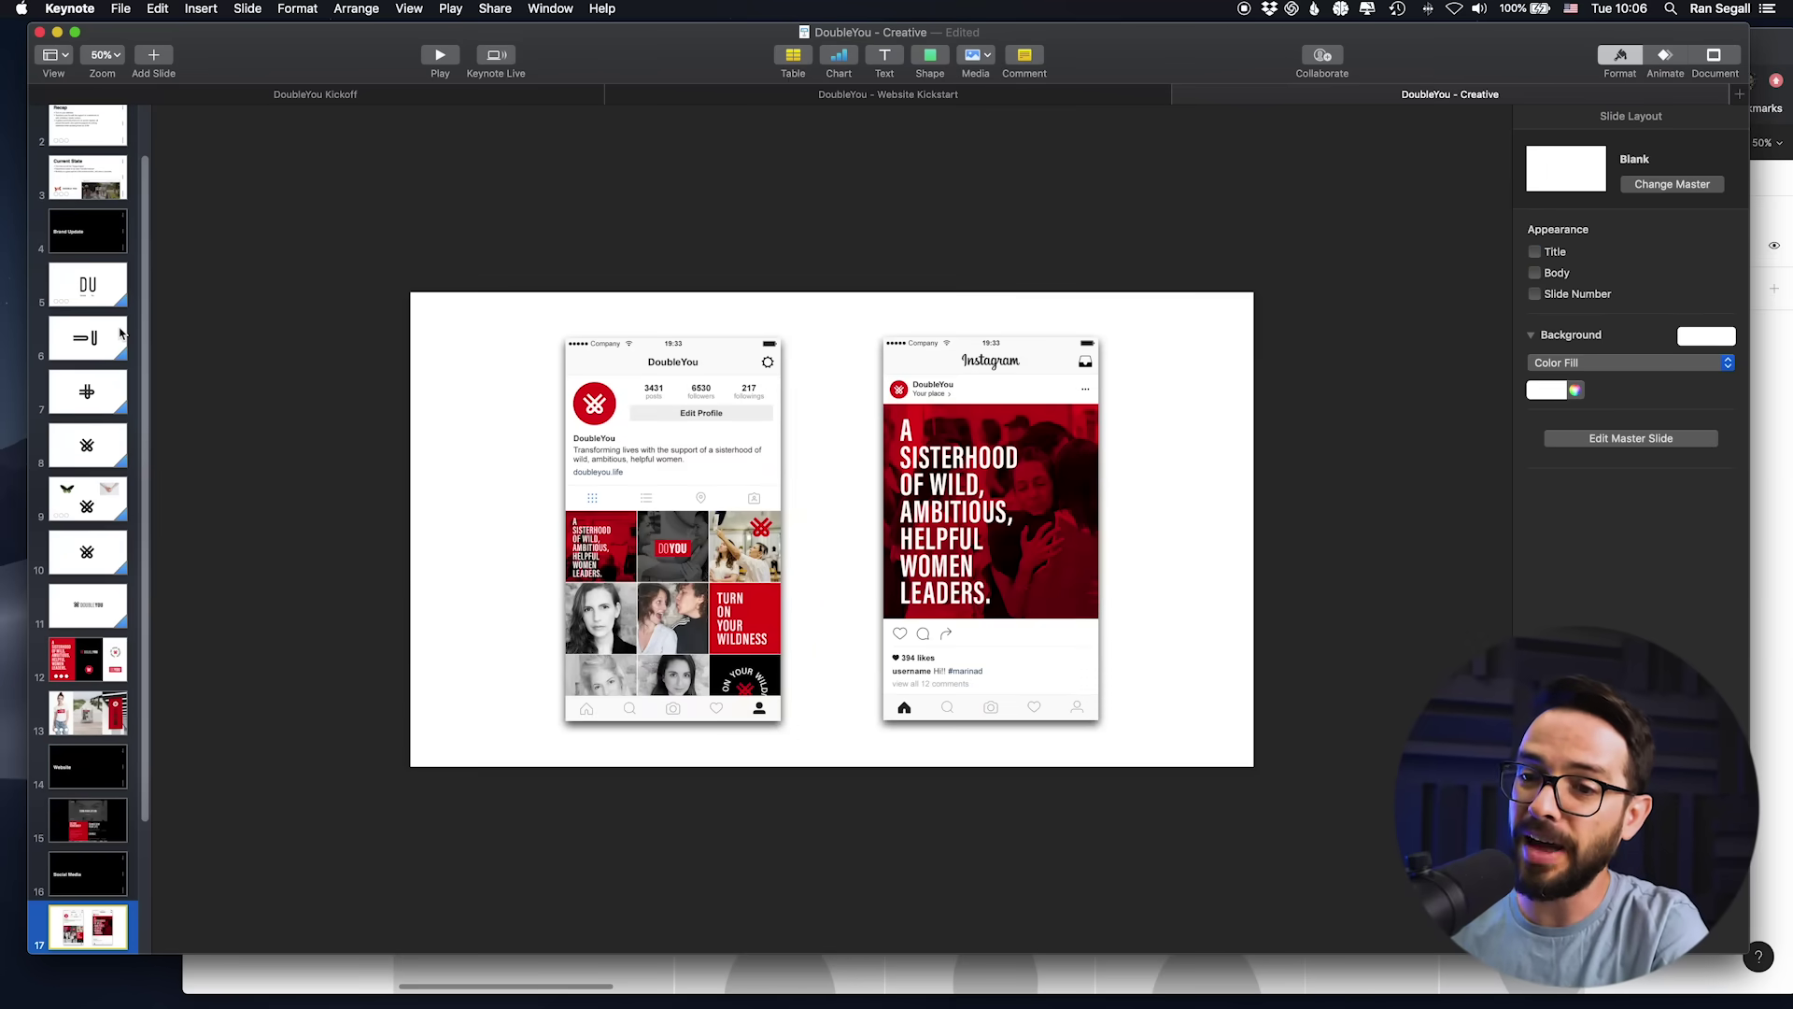
pyautogui.press('Down')
pyautogui.press('Up')
pyautogui.press('Up')
pyautogui.press('Up')
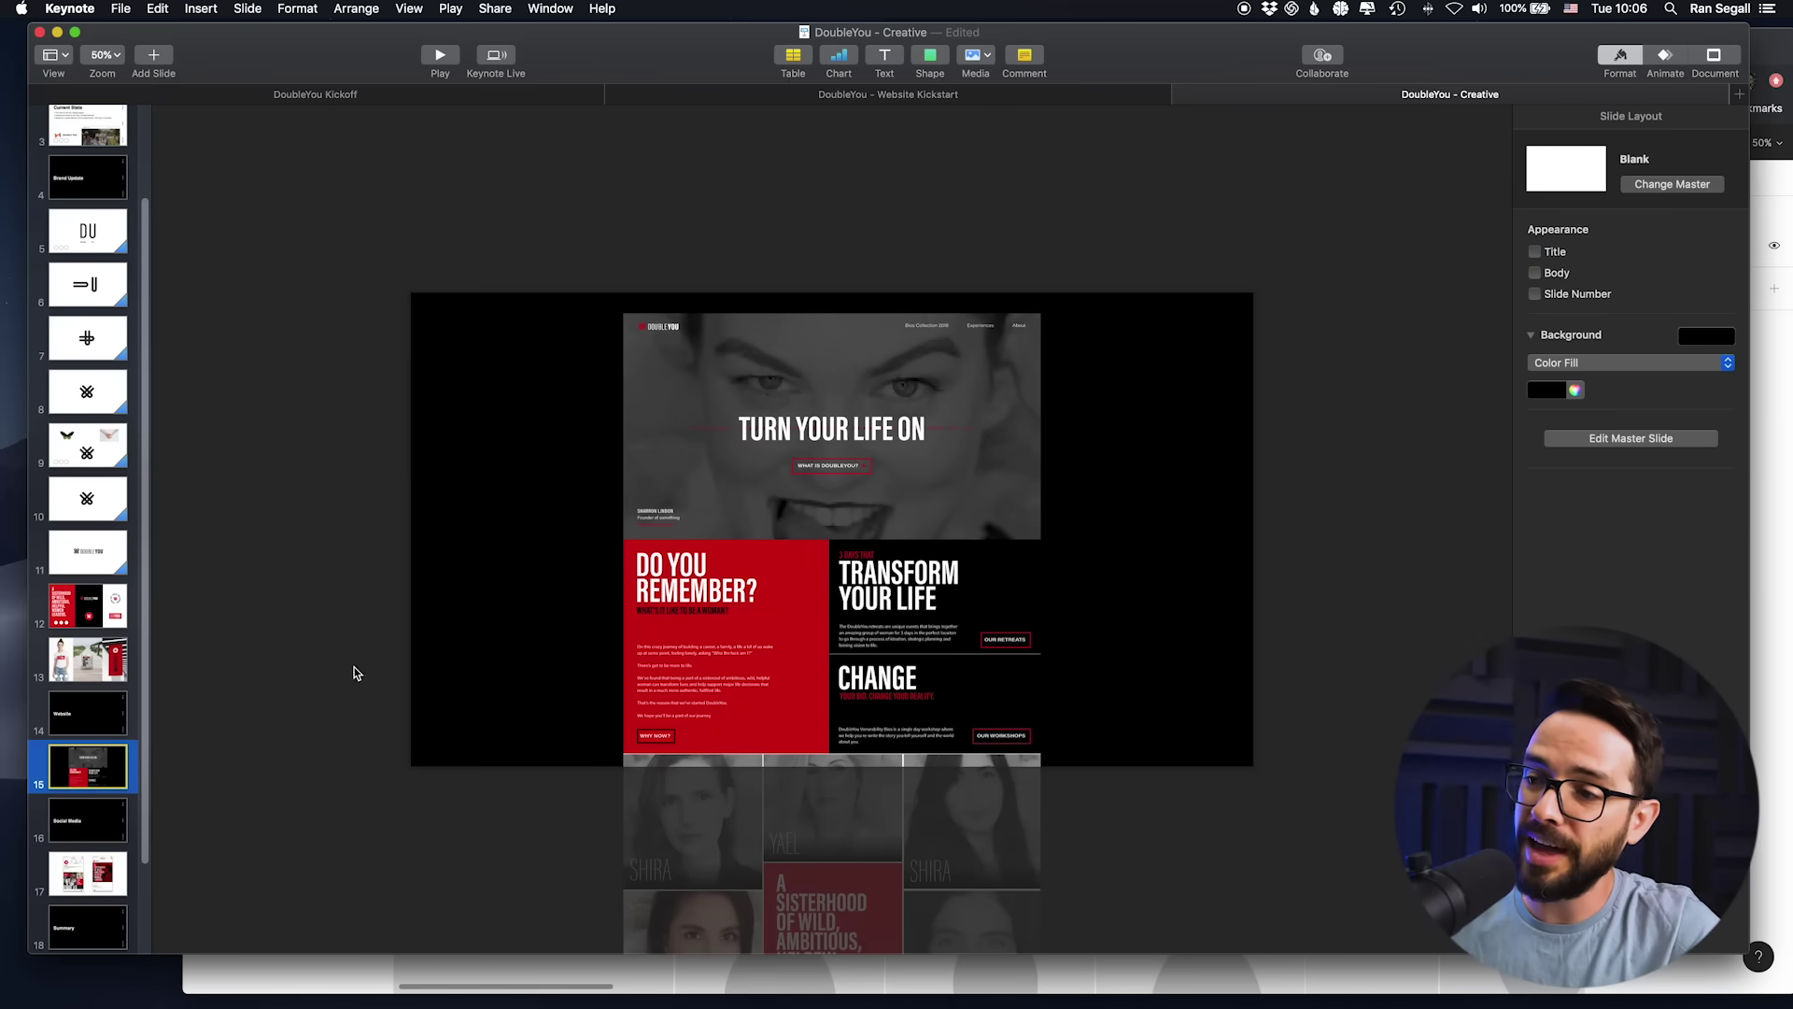
# Step: In Figma, go back to the project files and open DoubleYou Designed
pyautogui.press('super+Tab')
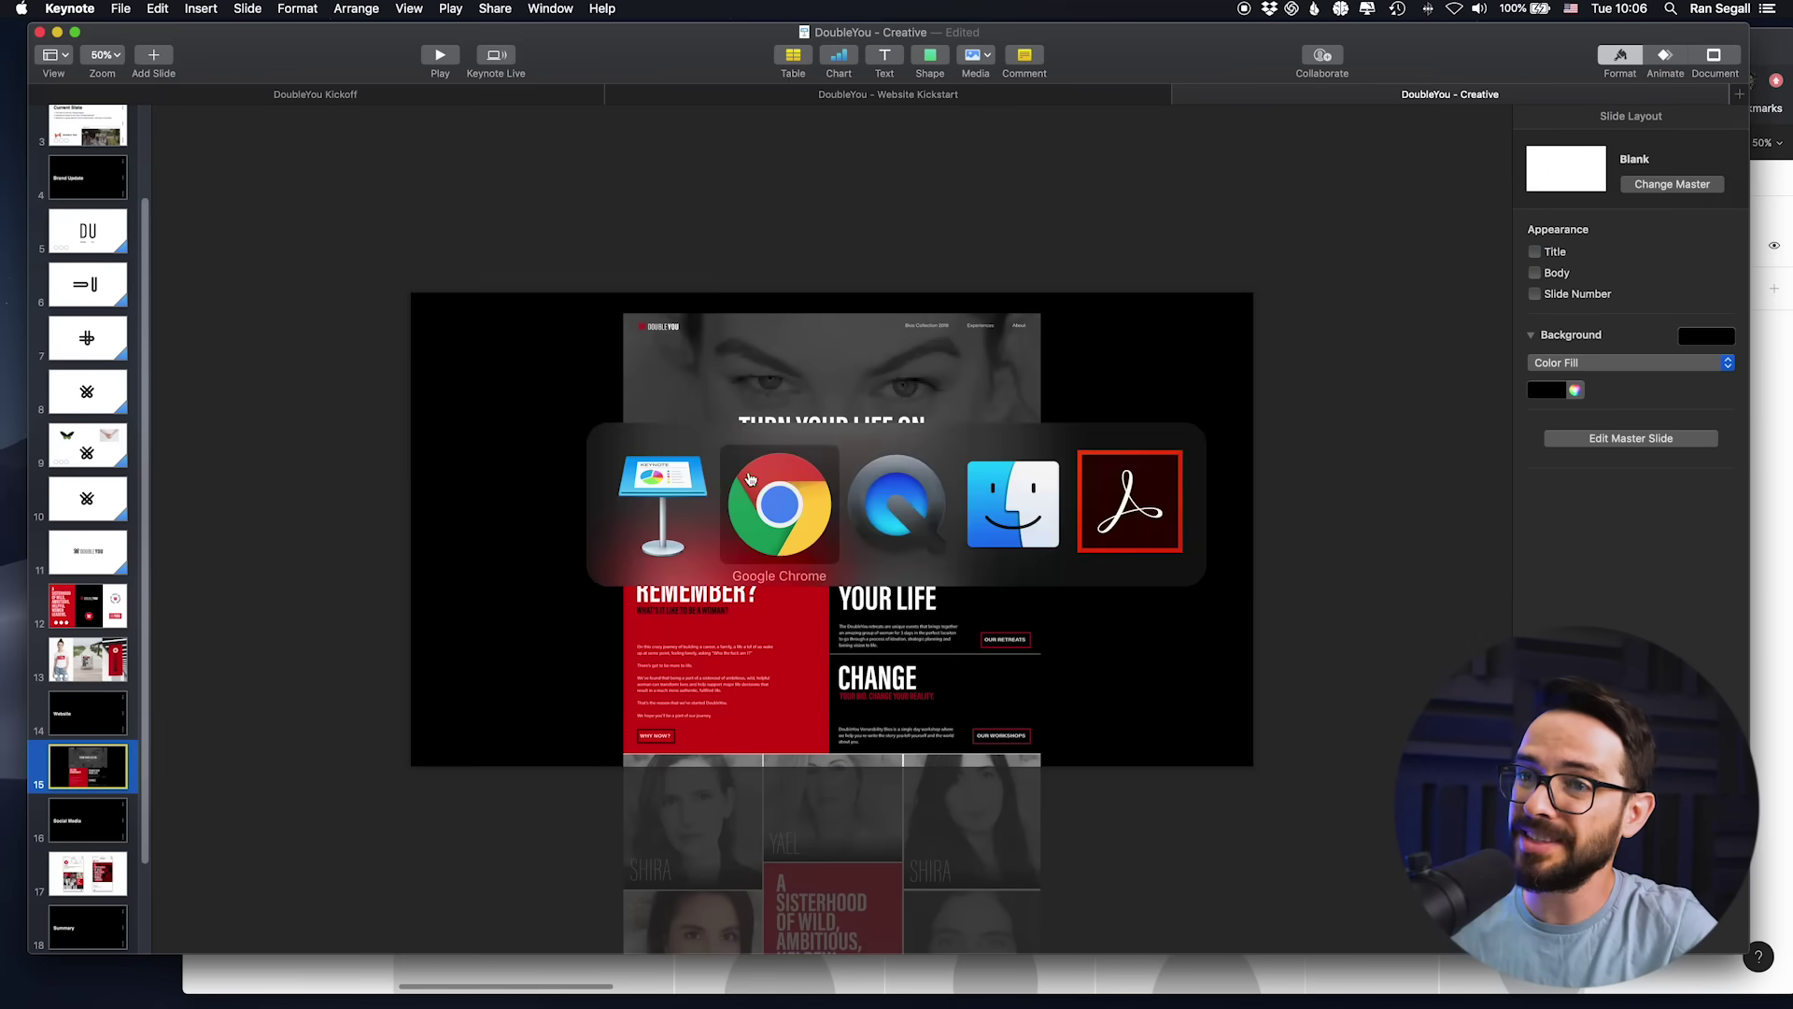
pyautogui.click(200, 142)
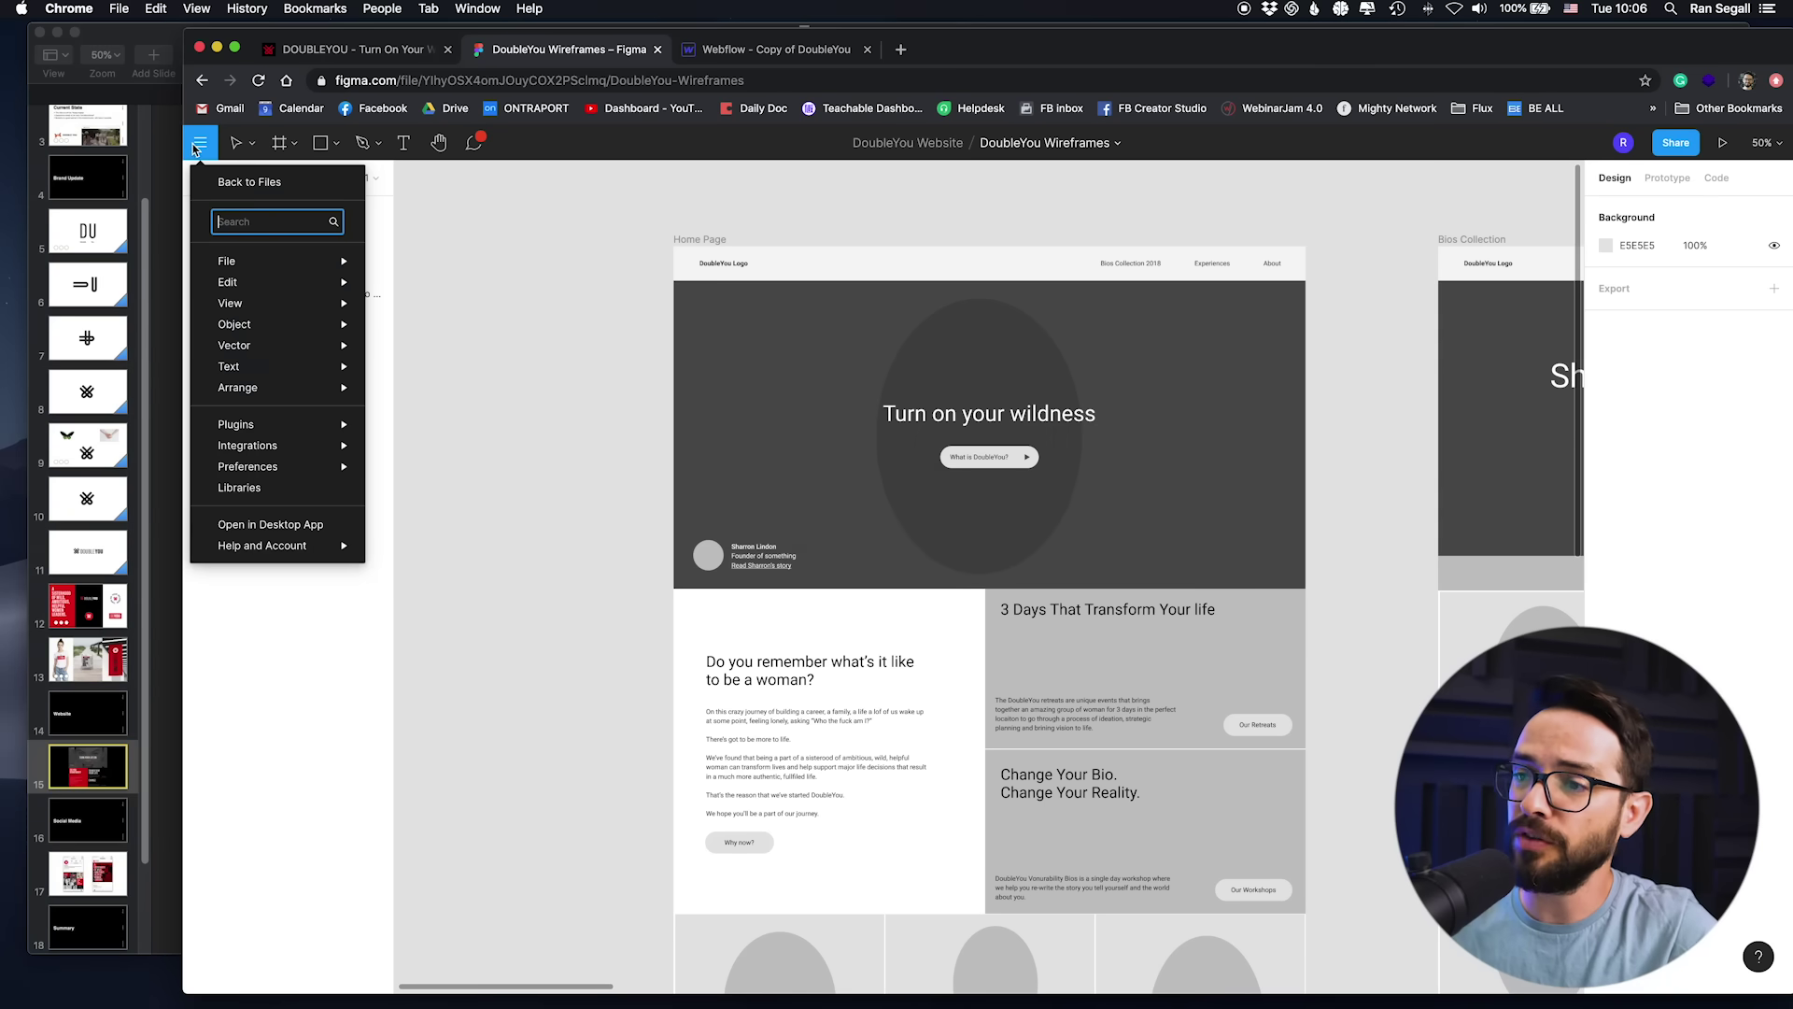
pyautogui.click(239, 191)
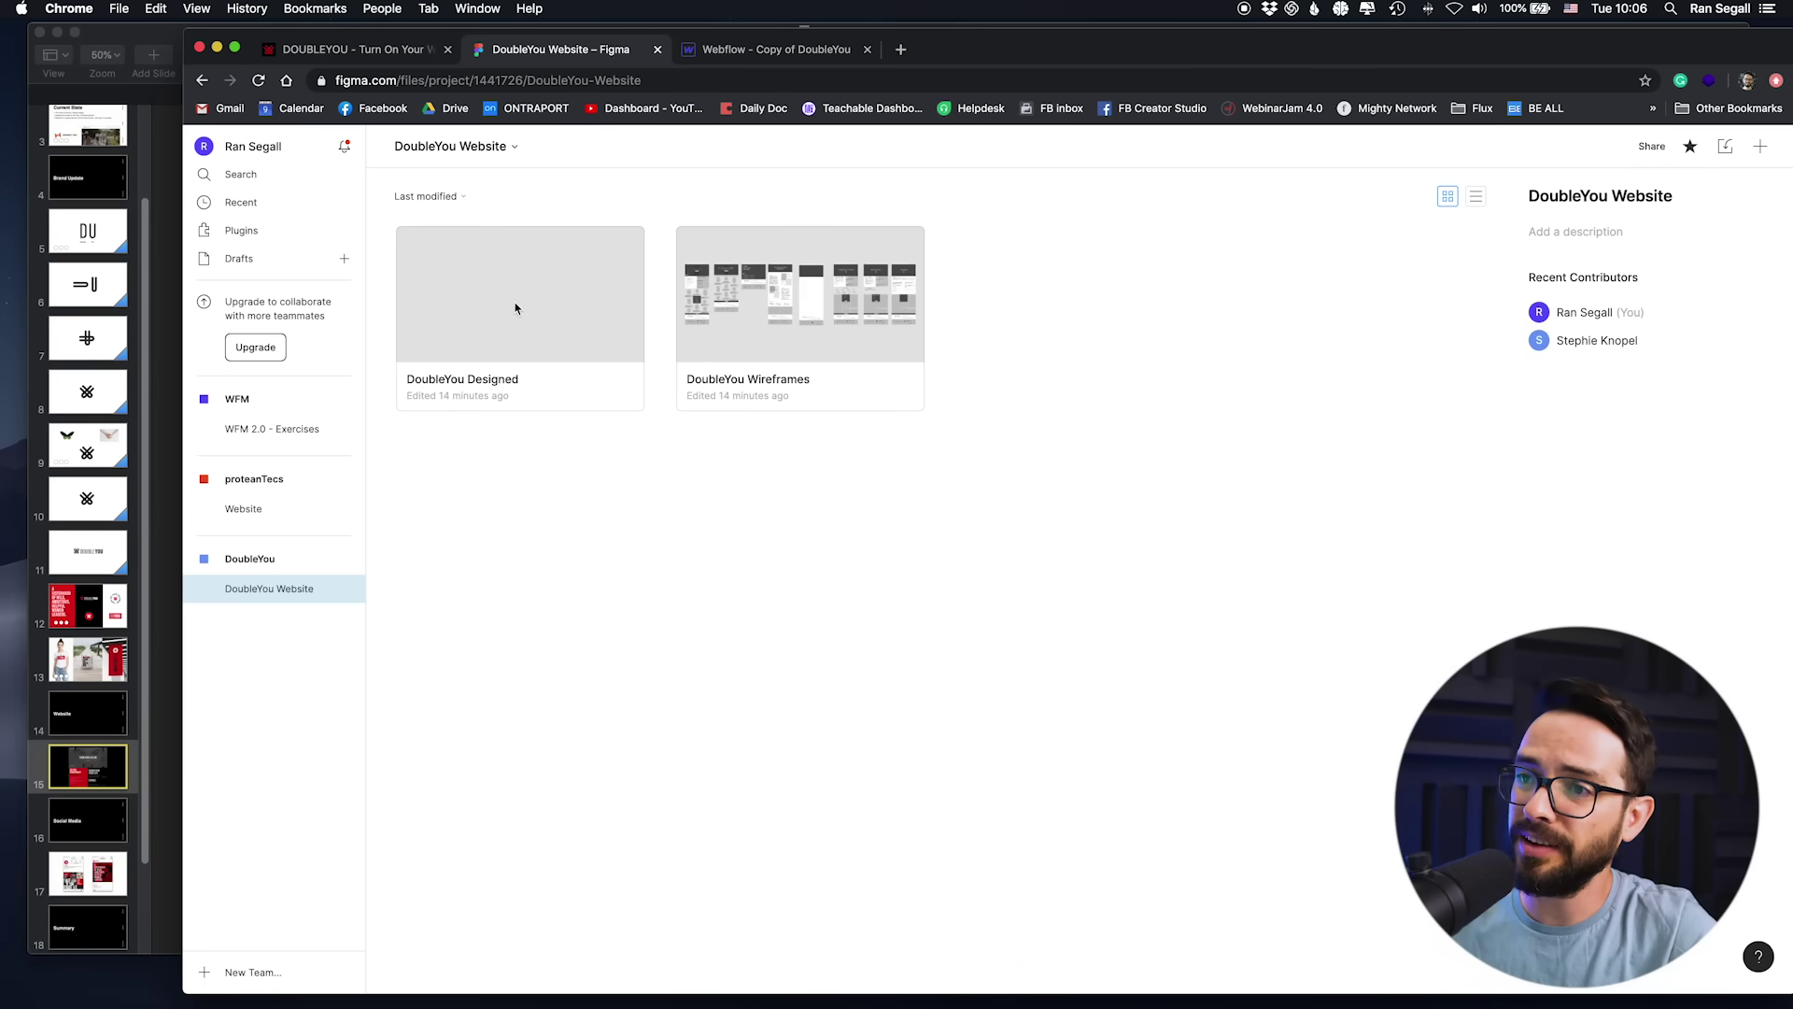
pyautogui.doubleClick(520, 303)
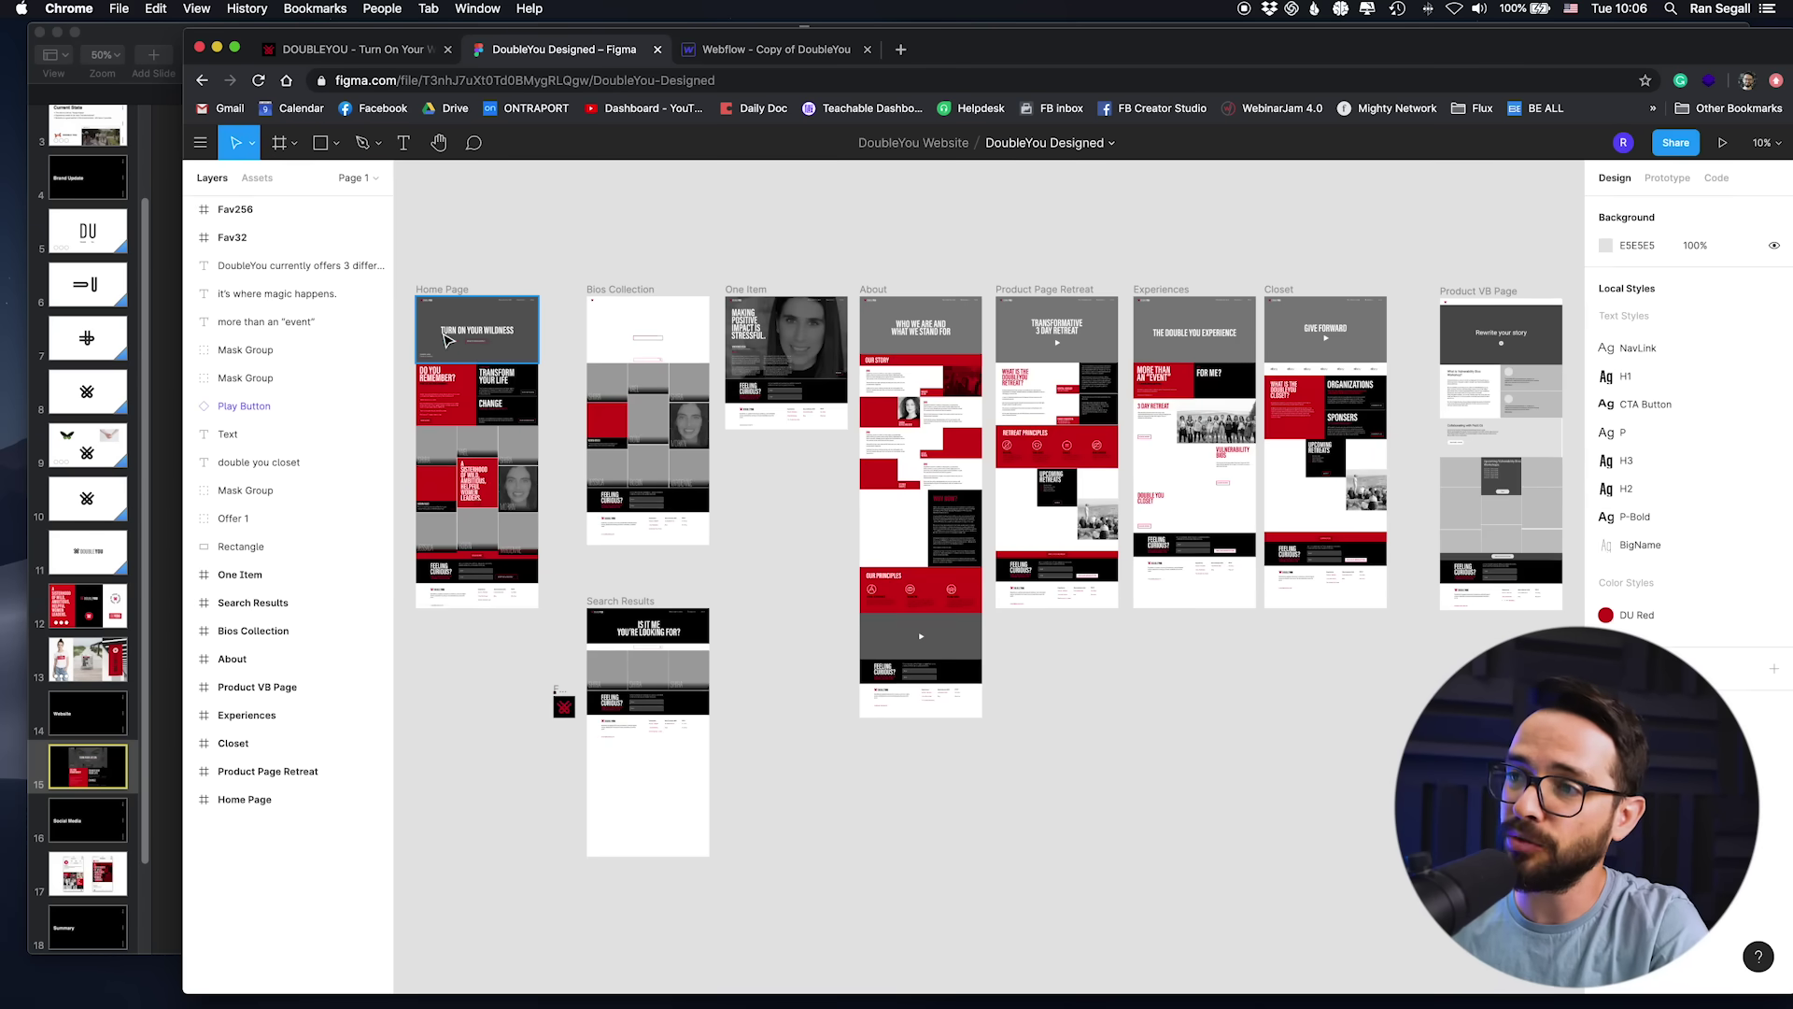
# Step: Scroll across the page designs and centre the About page design
pyautogui.hscroll(-5, 609, 317)
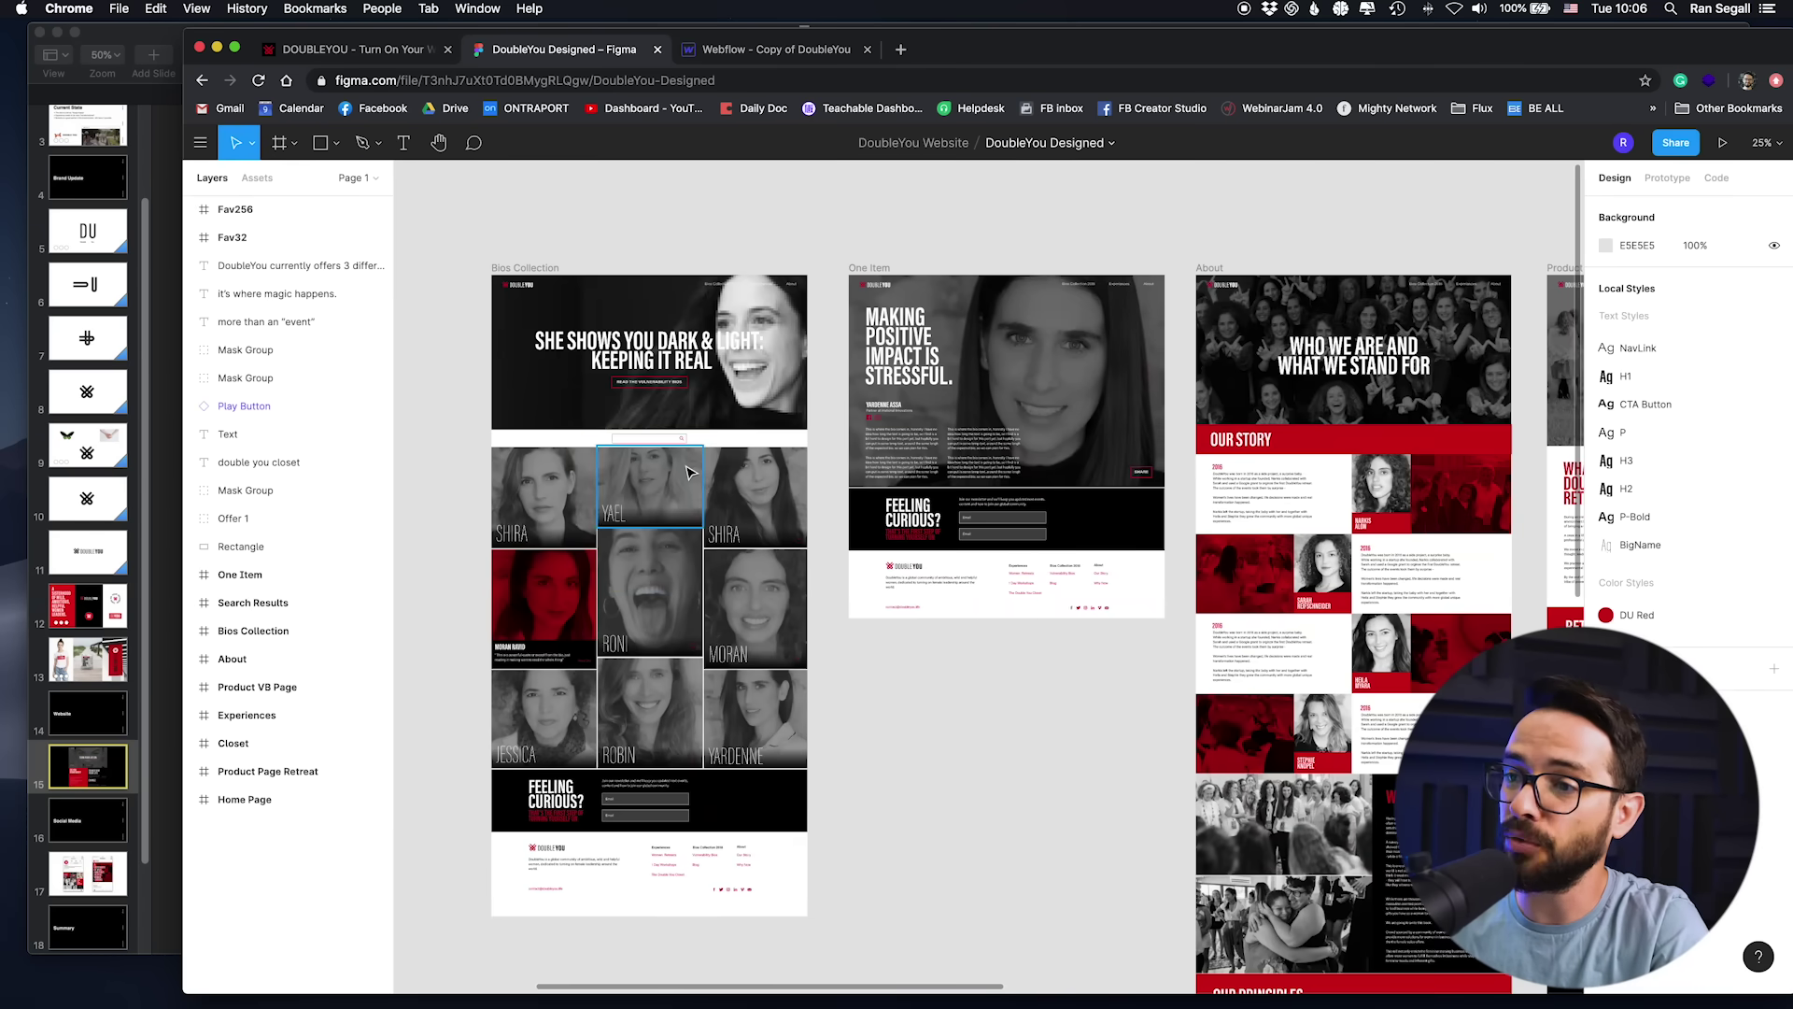
pyautogui.scroll(-2, 691, 467)
pyautogui.scroll(5, 692, 467)
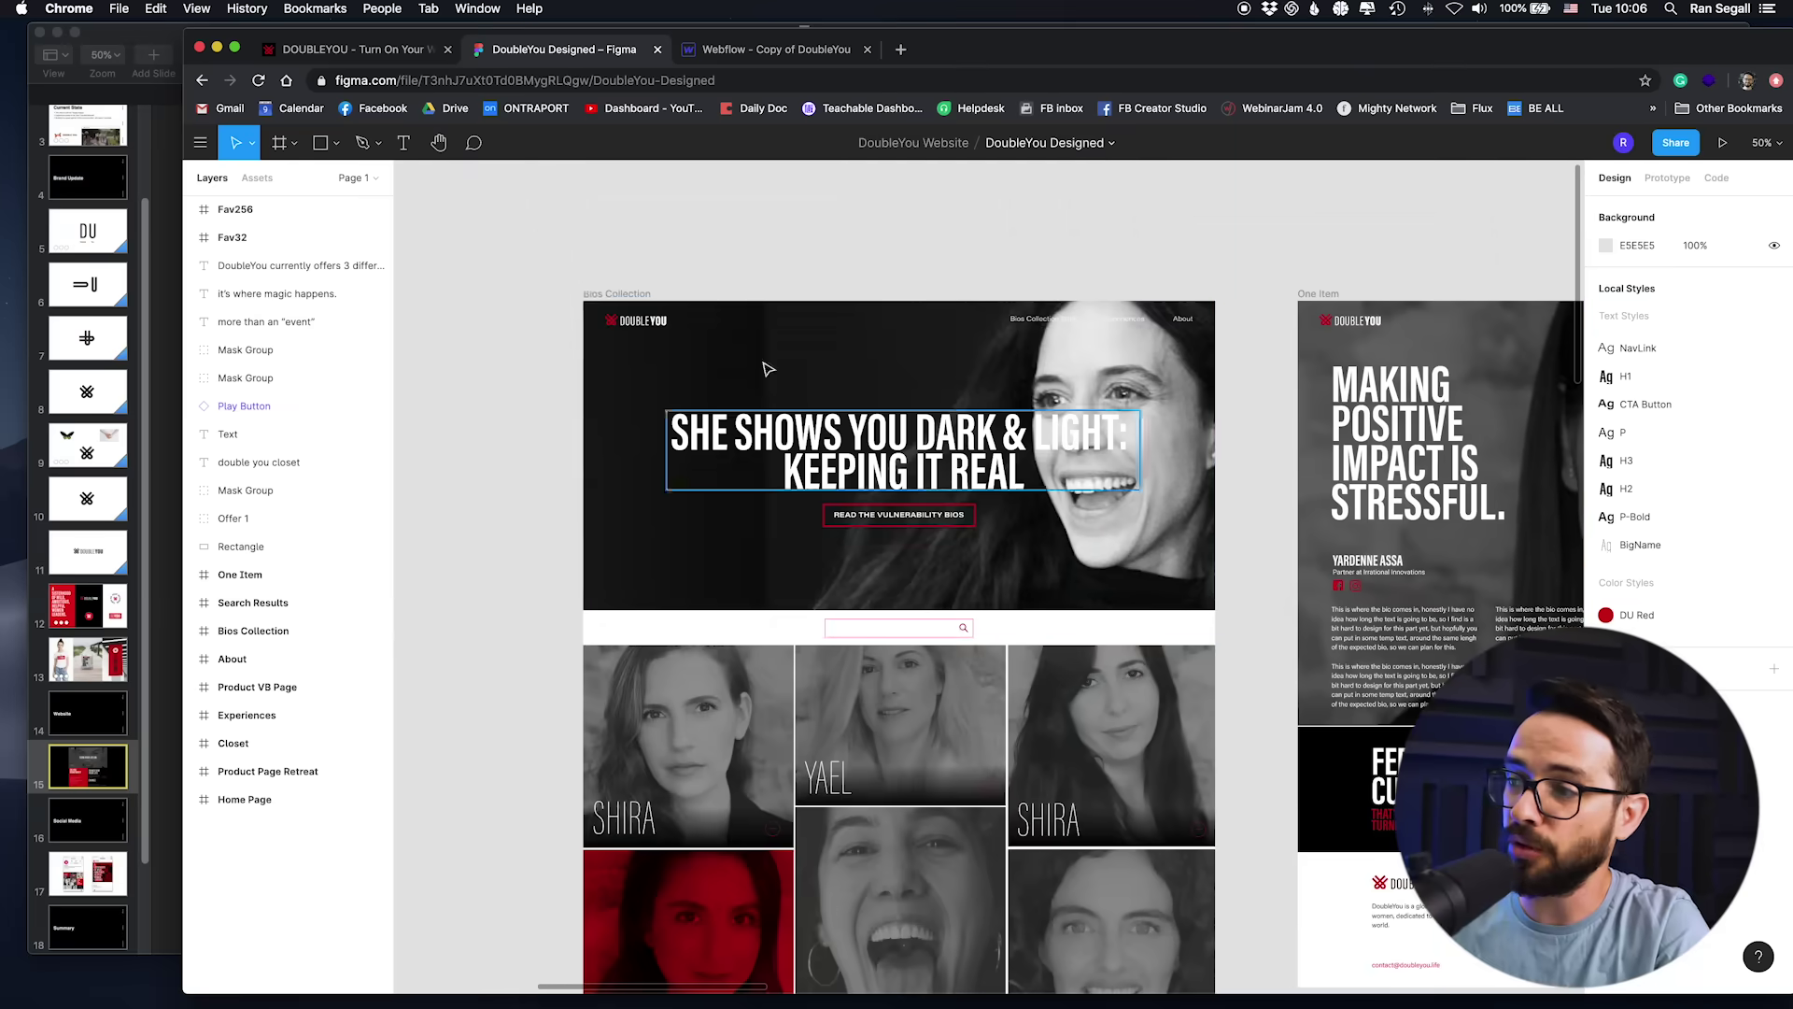
pyautogui.hscroll(10, 946, 595)
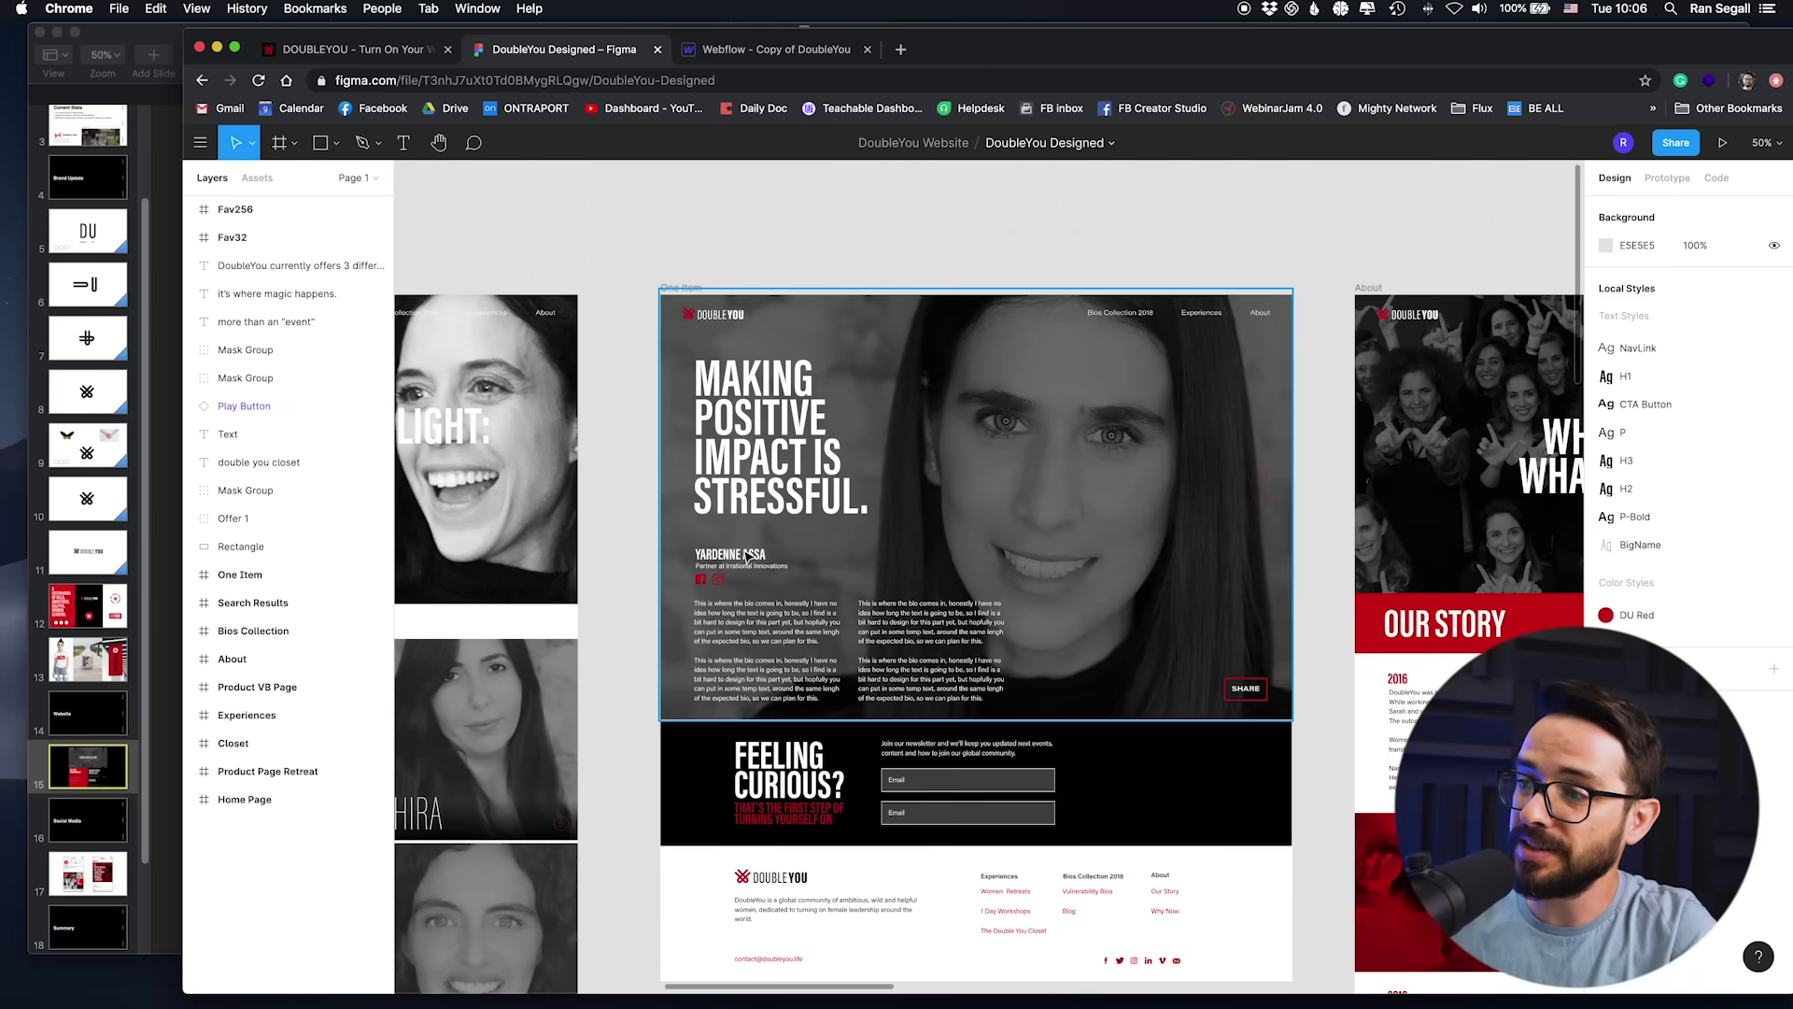
pyautogui.moveTo(1407, 539); pyautogui.dragTo(719, 509)
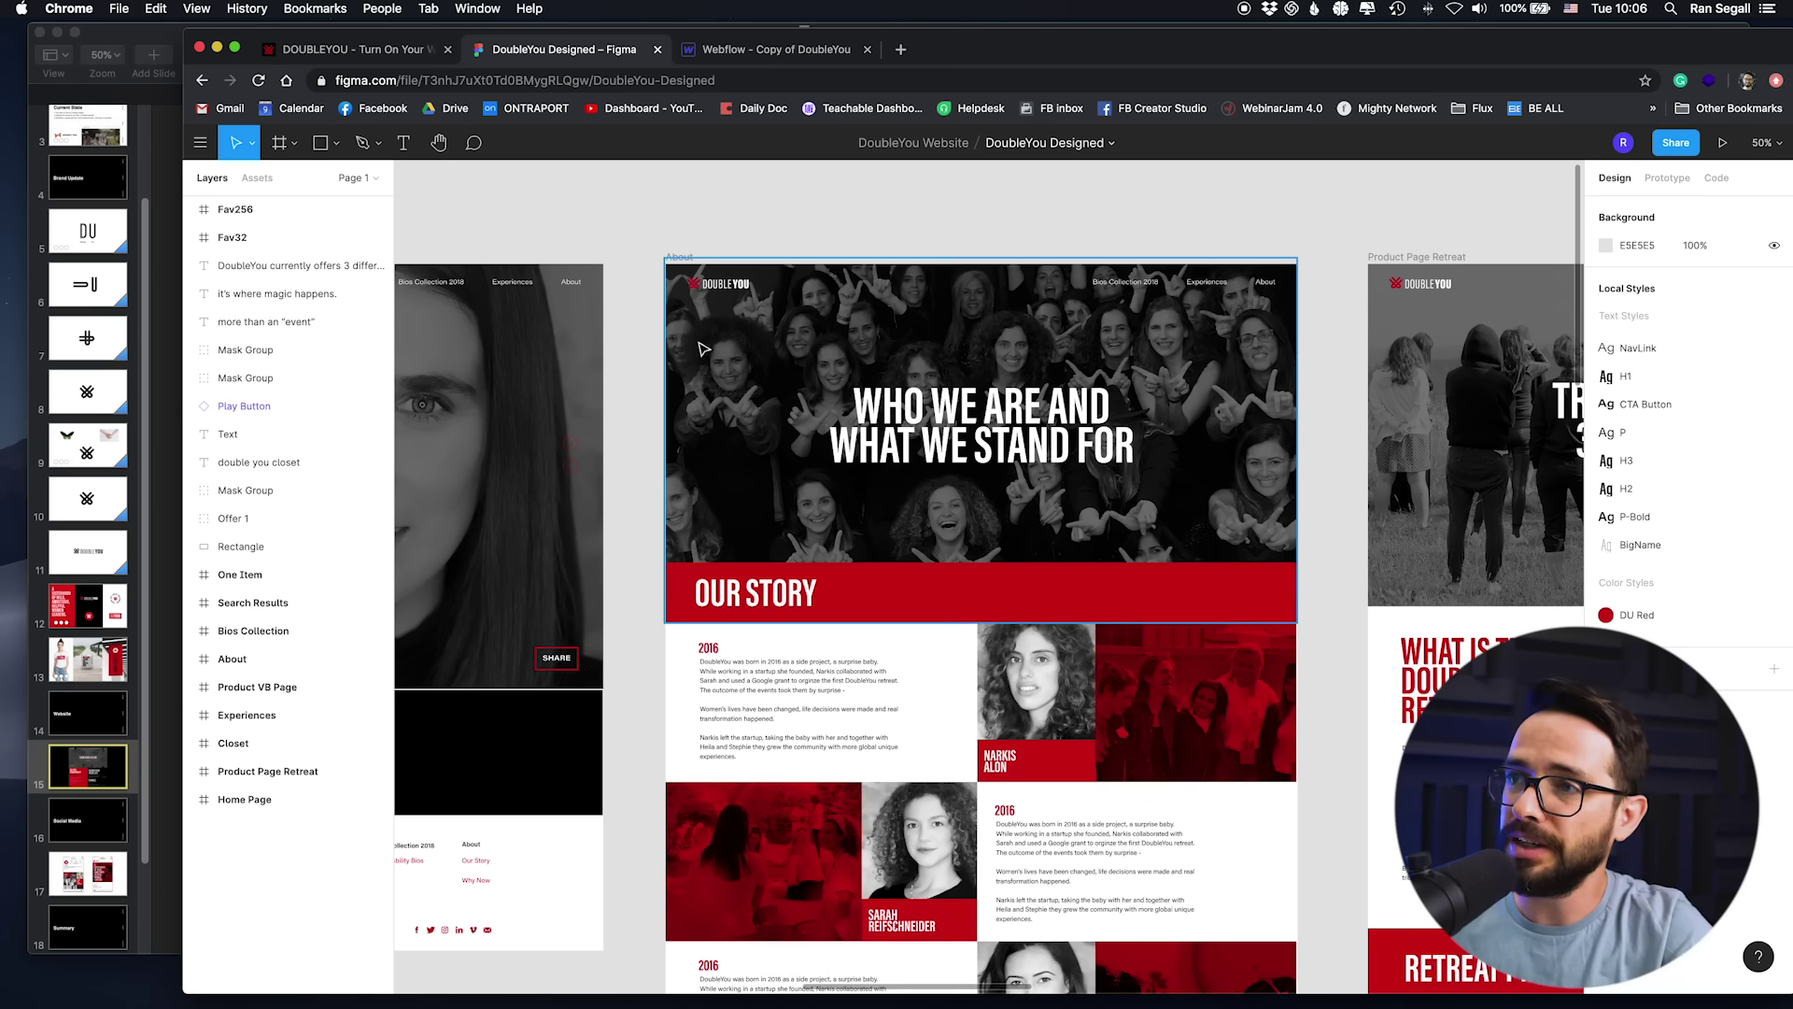
# Step: Open the Webflow Style Guide page and scroll through its heading, paragraph and colour samples
pyautogui.click(767, 51)
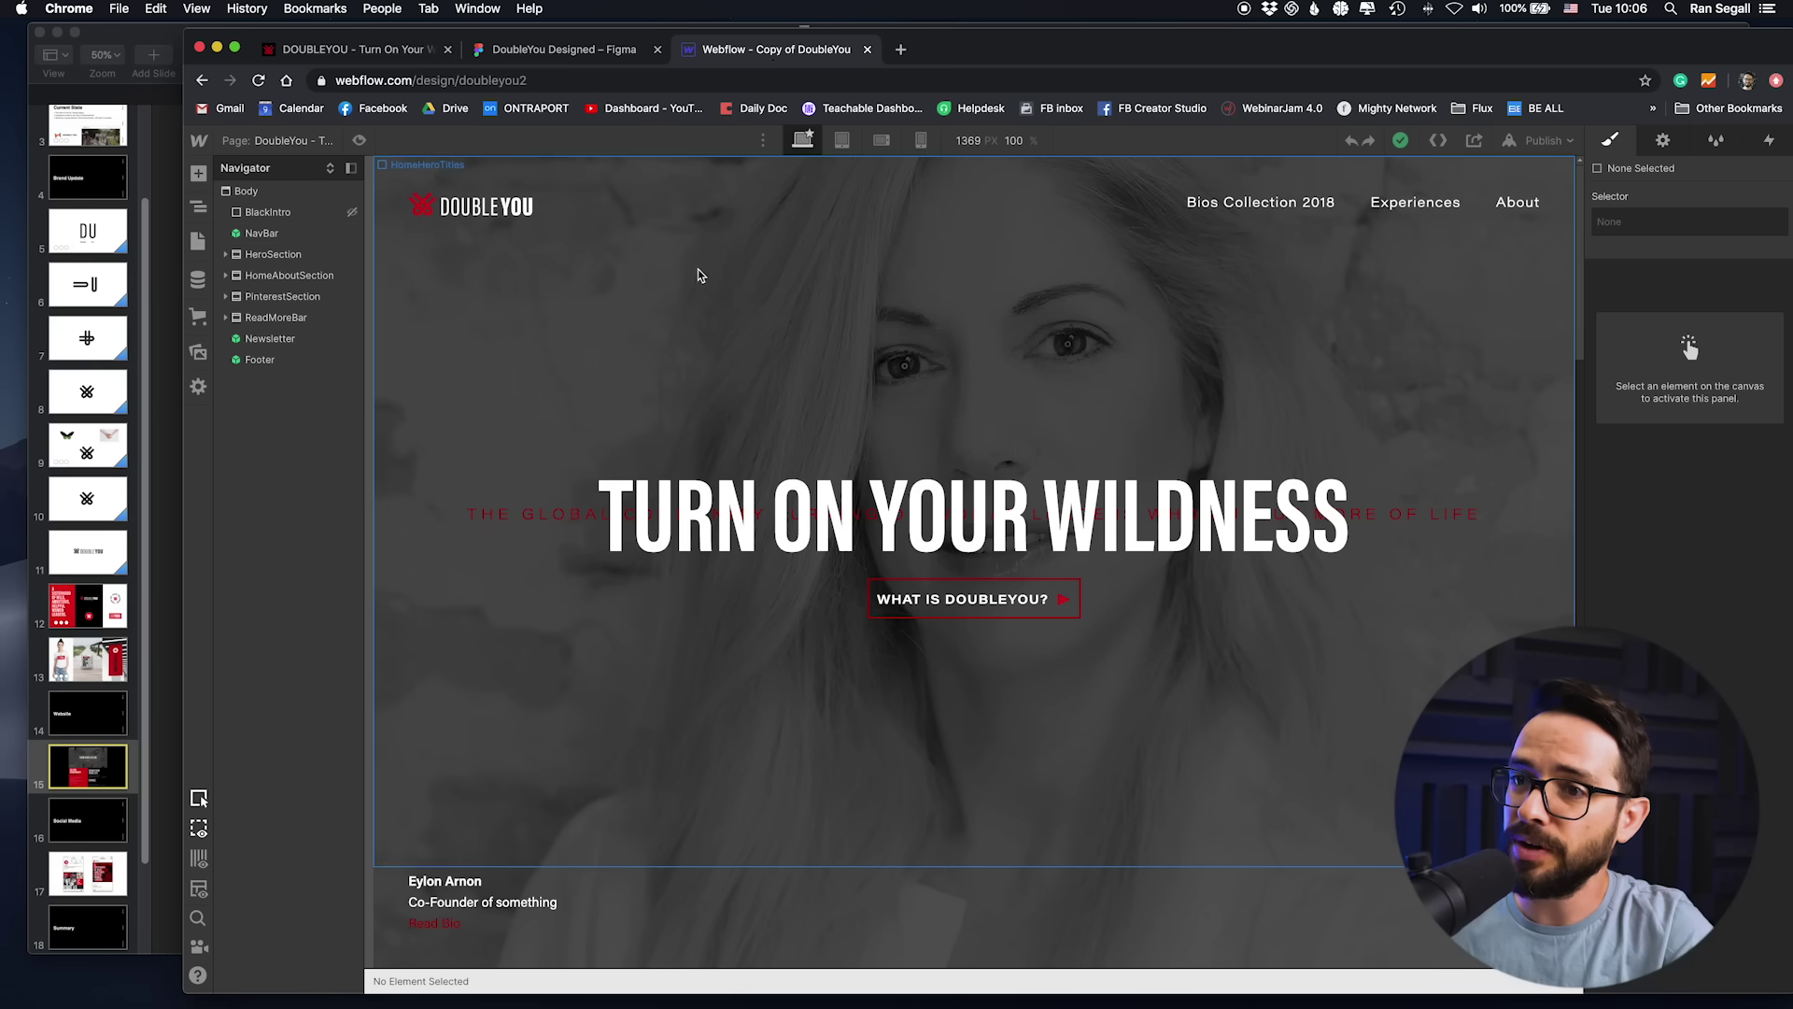
pyautogui.click(197, 241)
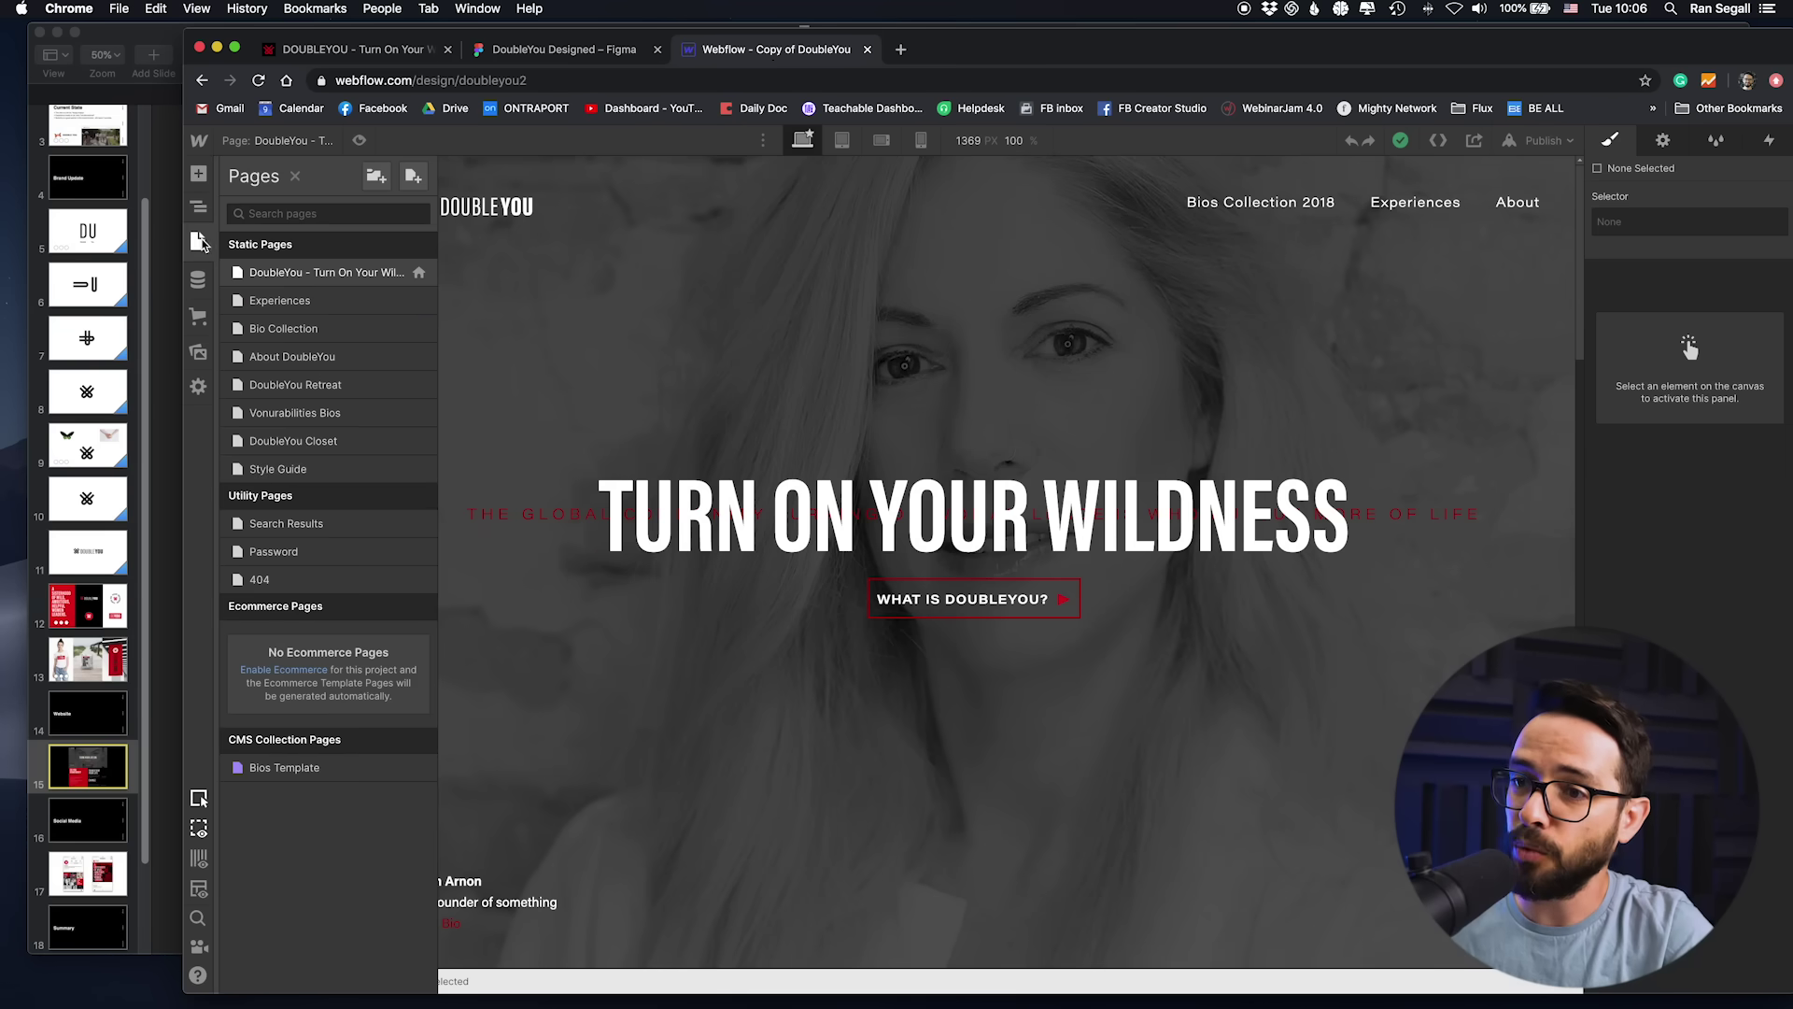
pyautogui.click(278, 469)
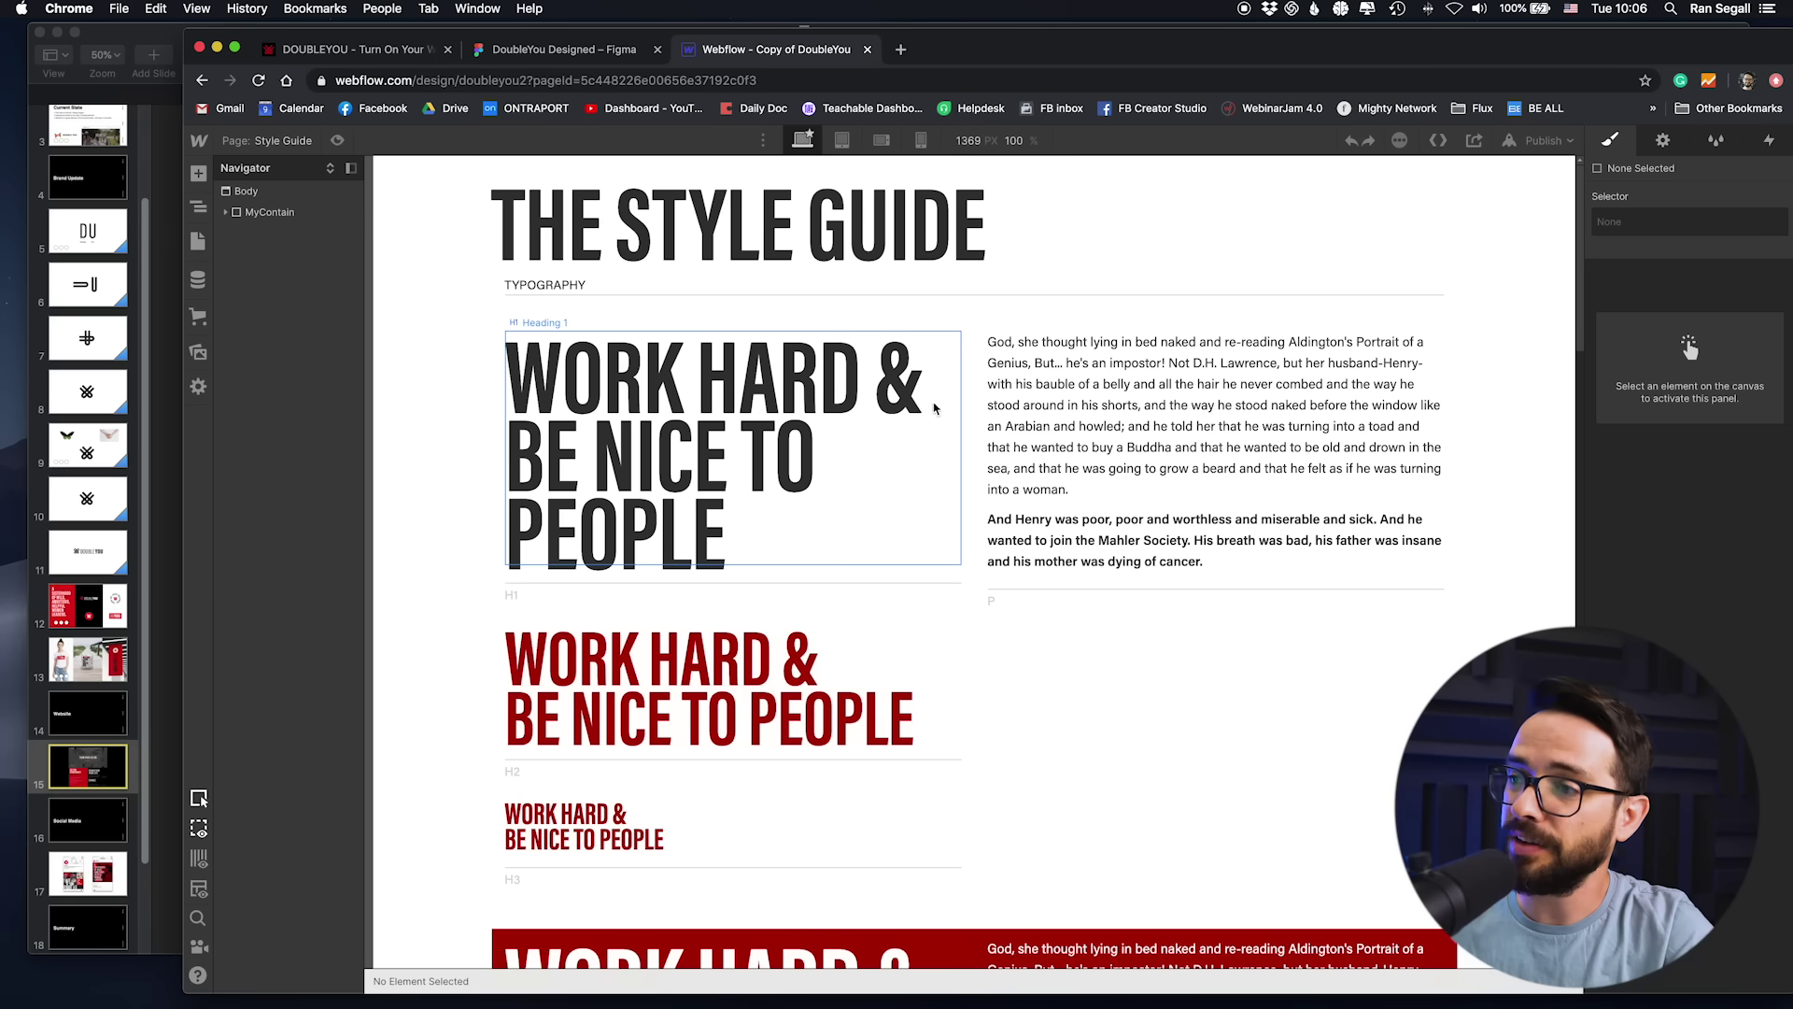
pyautogui.scroll(-5, 551, 485)
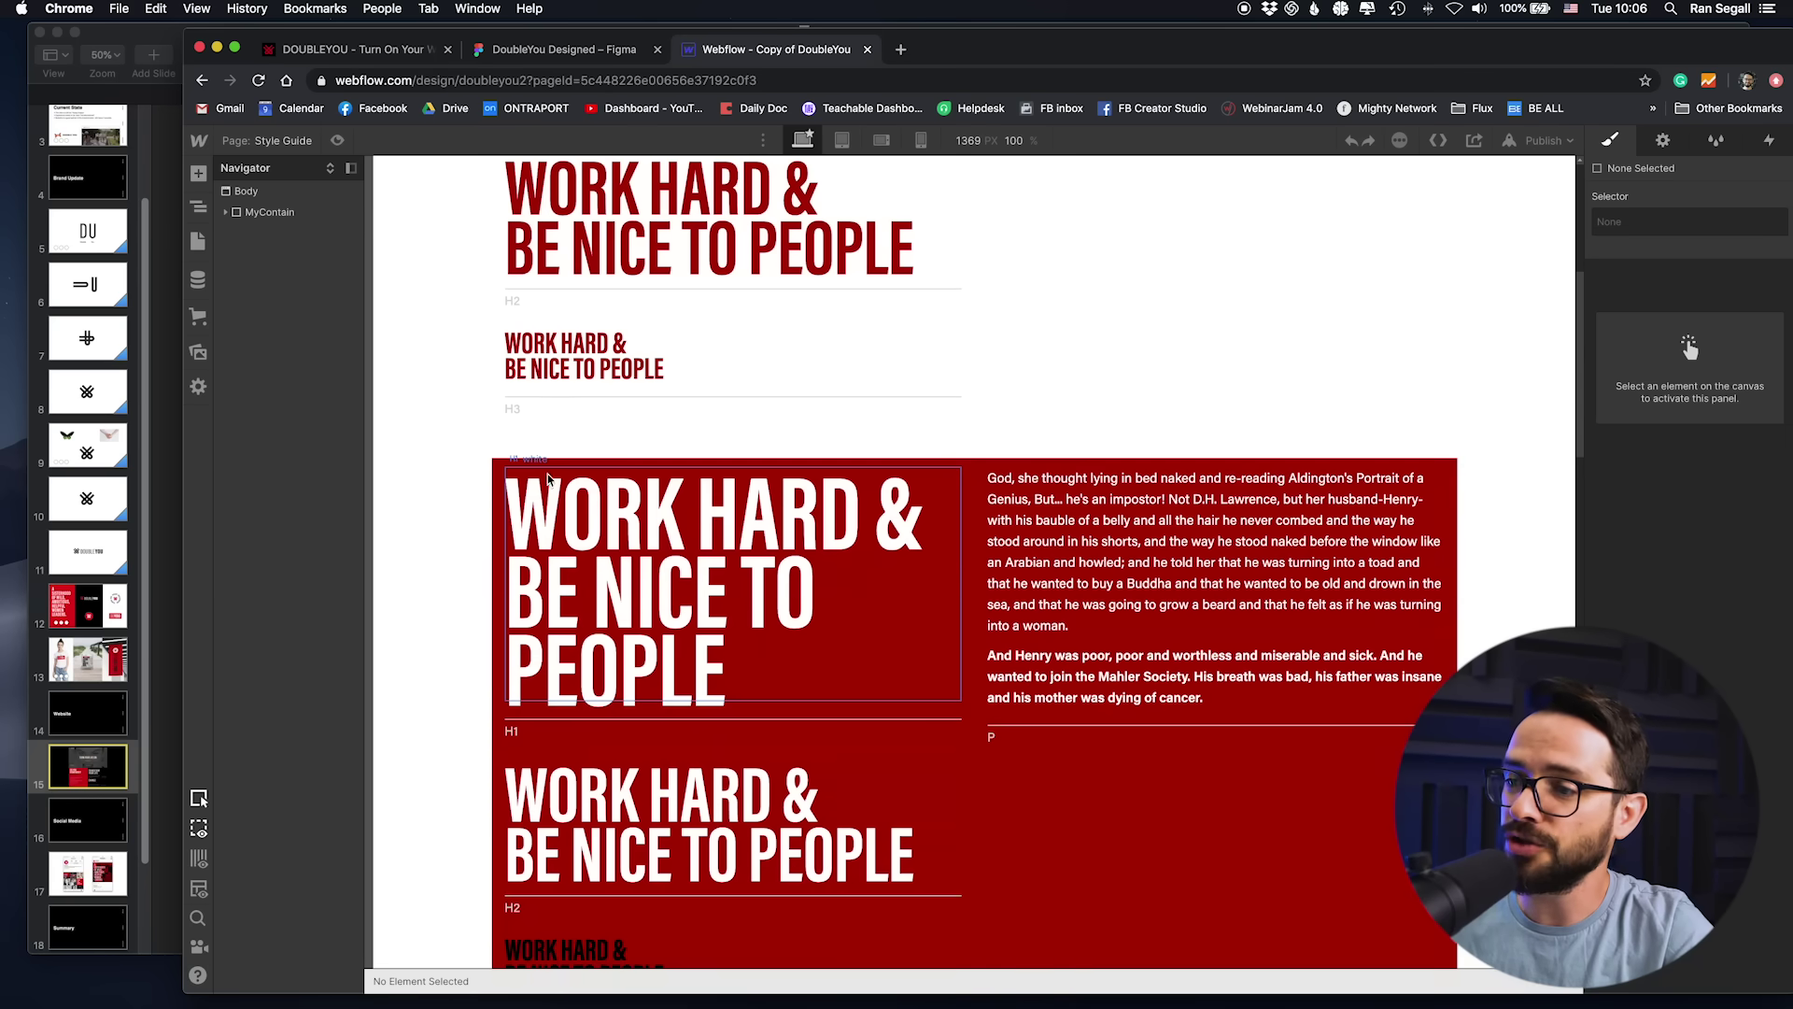
pyautogui.scroll(-6, 940, 568)
pyautogui.scroll(-5, 1126, 595)
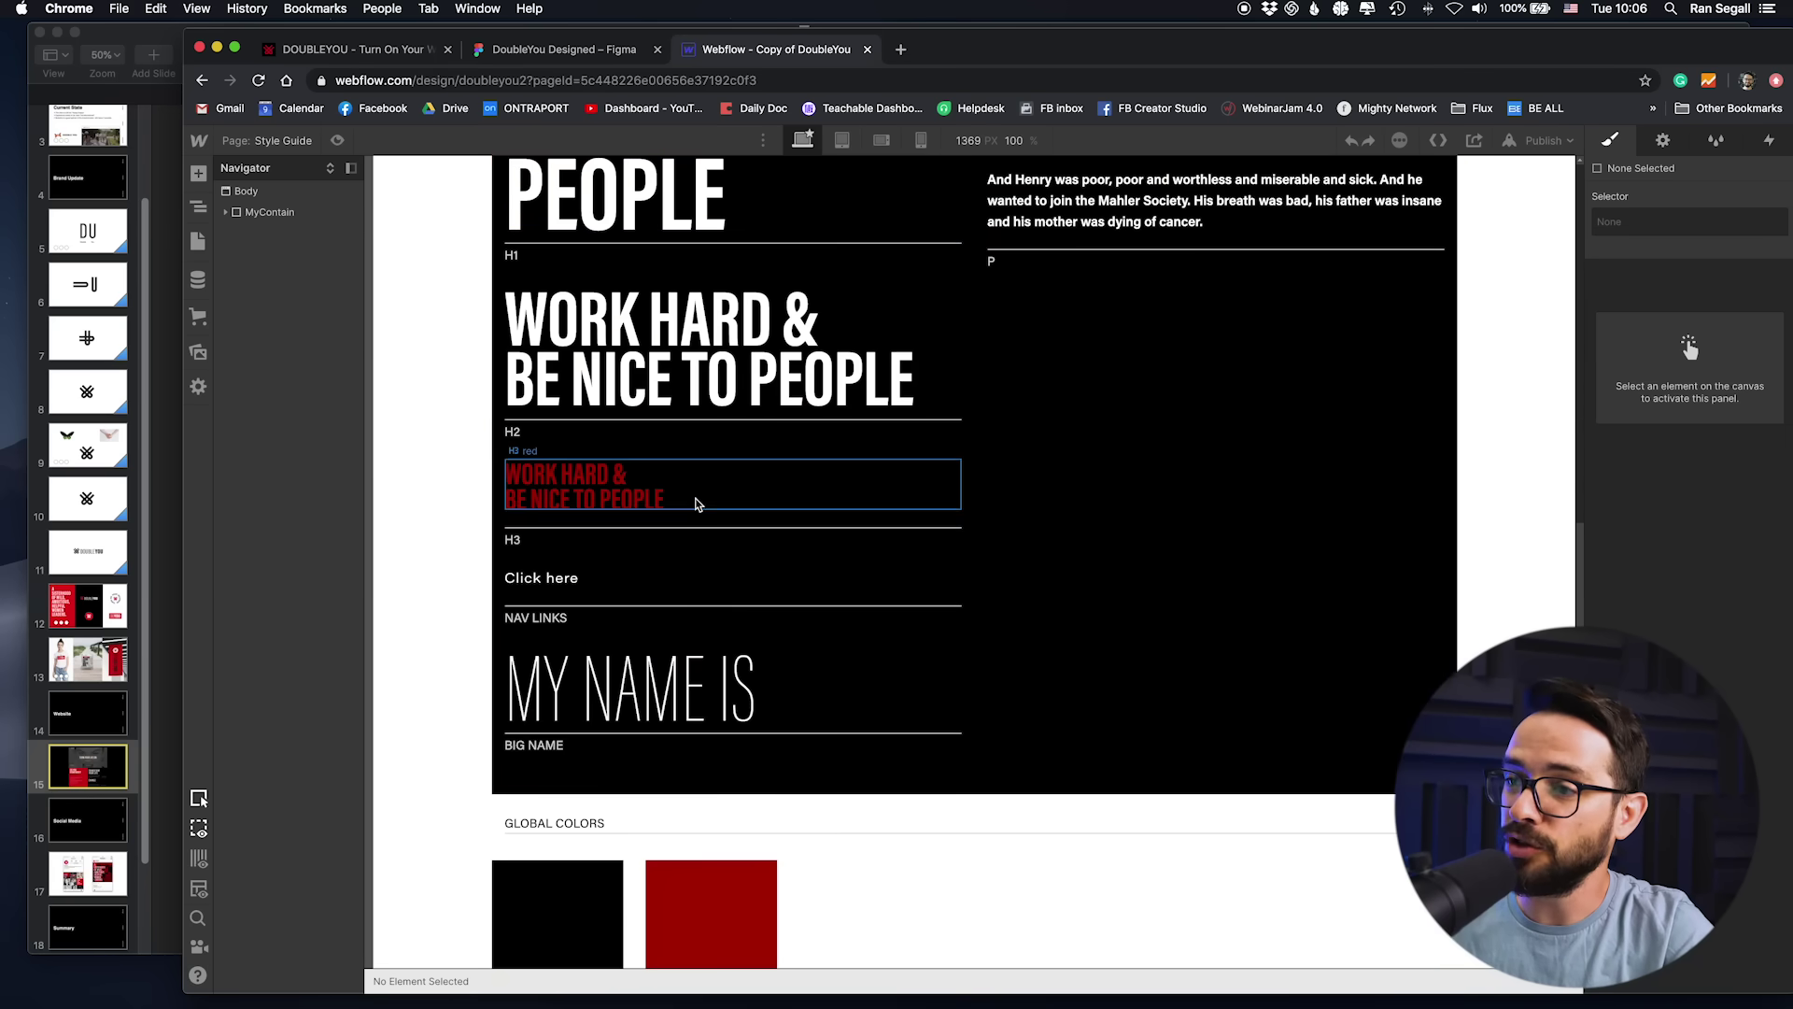
pyautogui.scroll(-5, 1127, 595)
pyautogui.scroll(20, 732, 753)
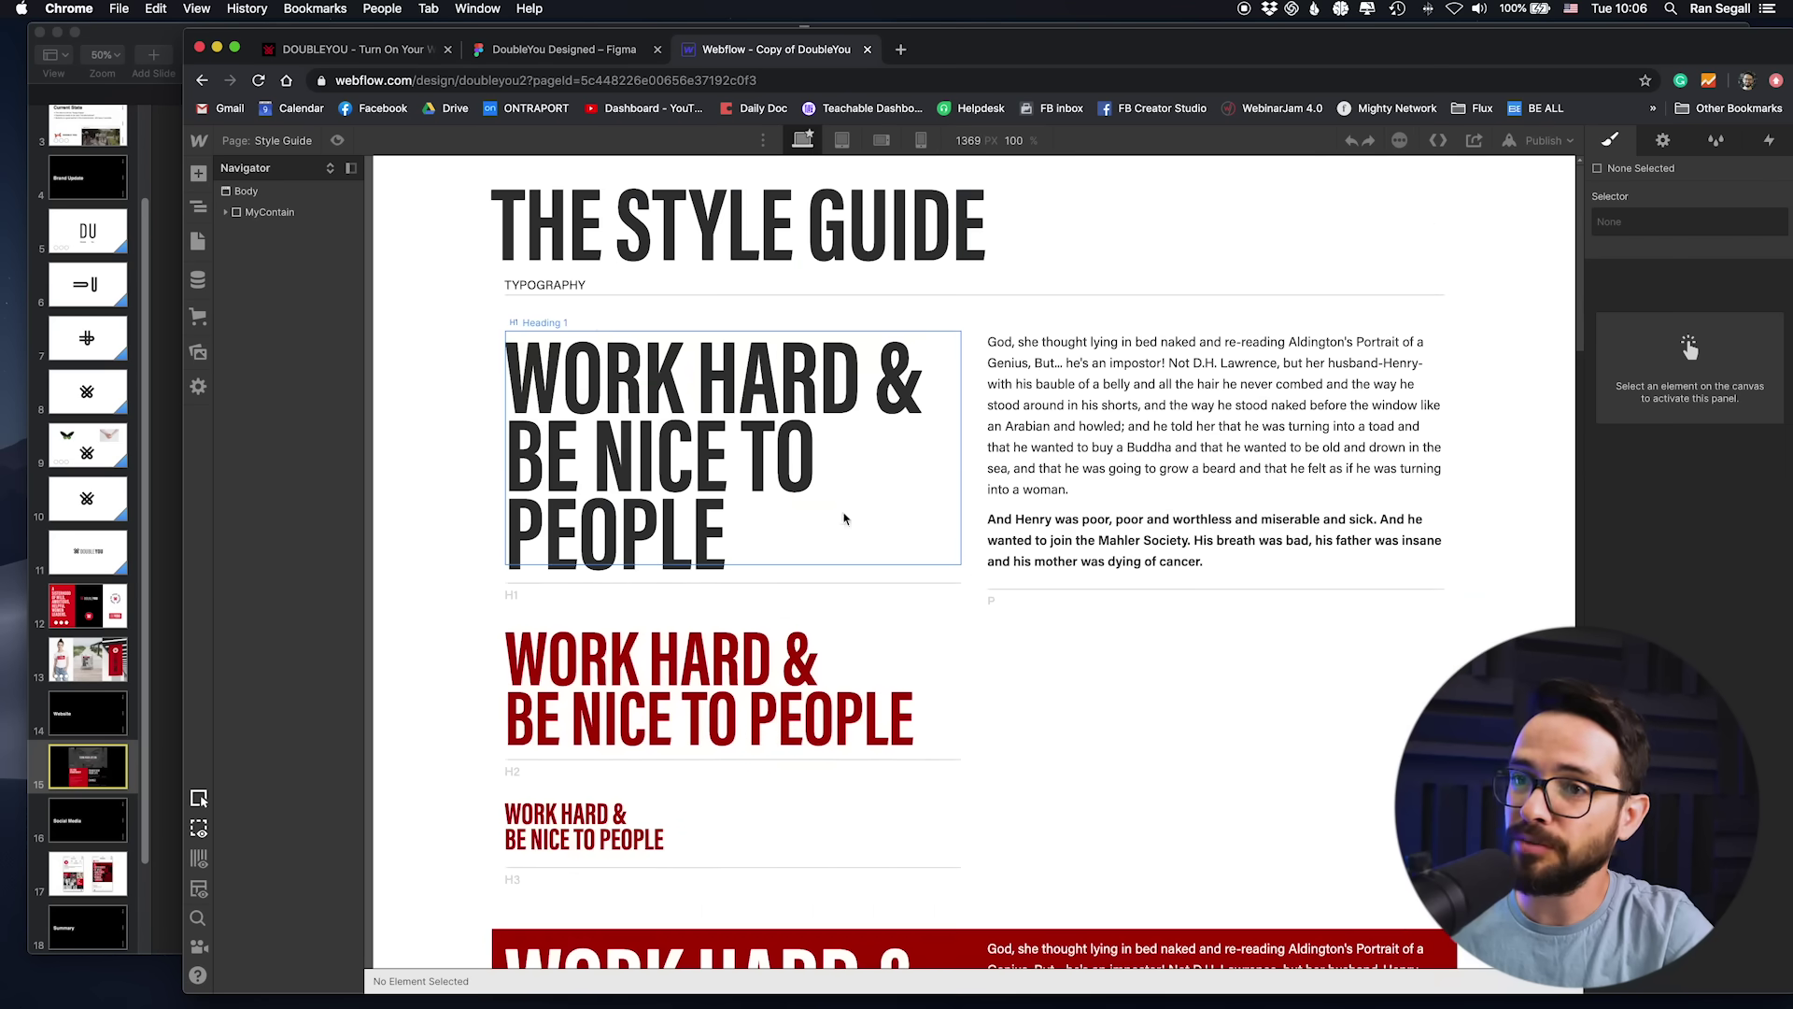
pyautogui.click(199, 242)
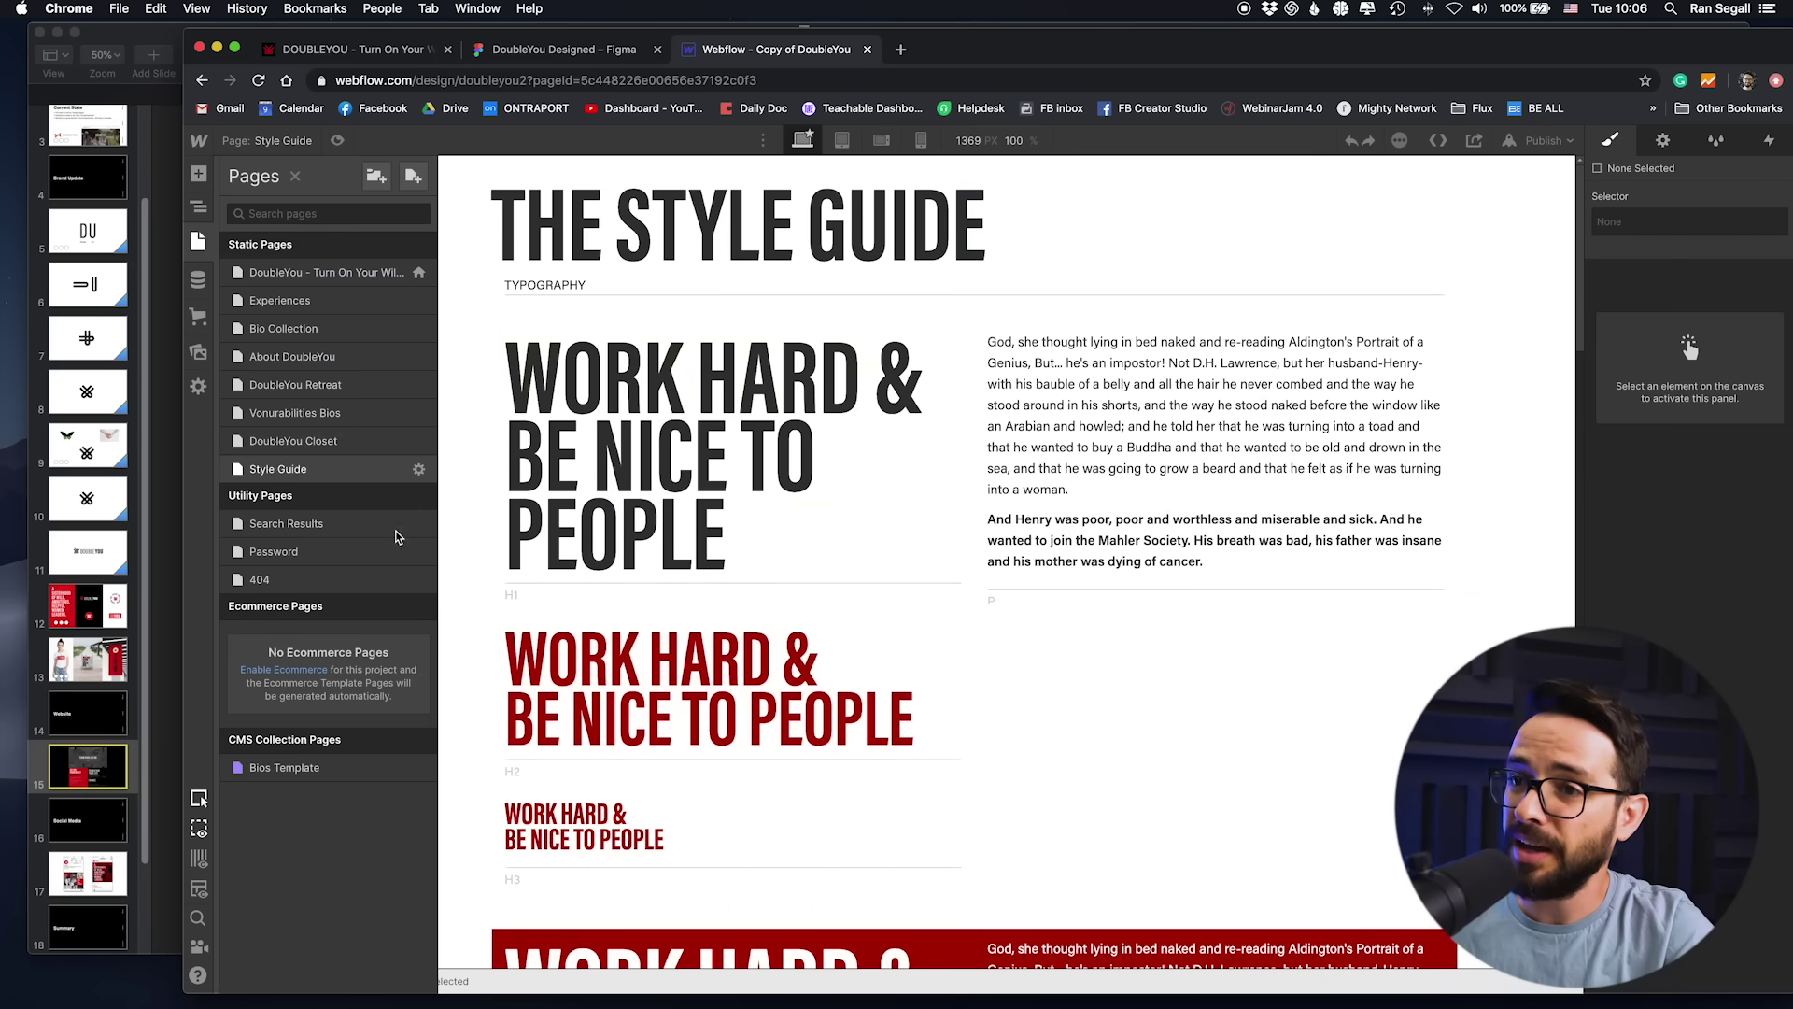
# Step: Open the Copy of DoubleYou home page and scroll down through its sections
pyautogui.click(319, 273)
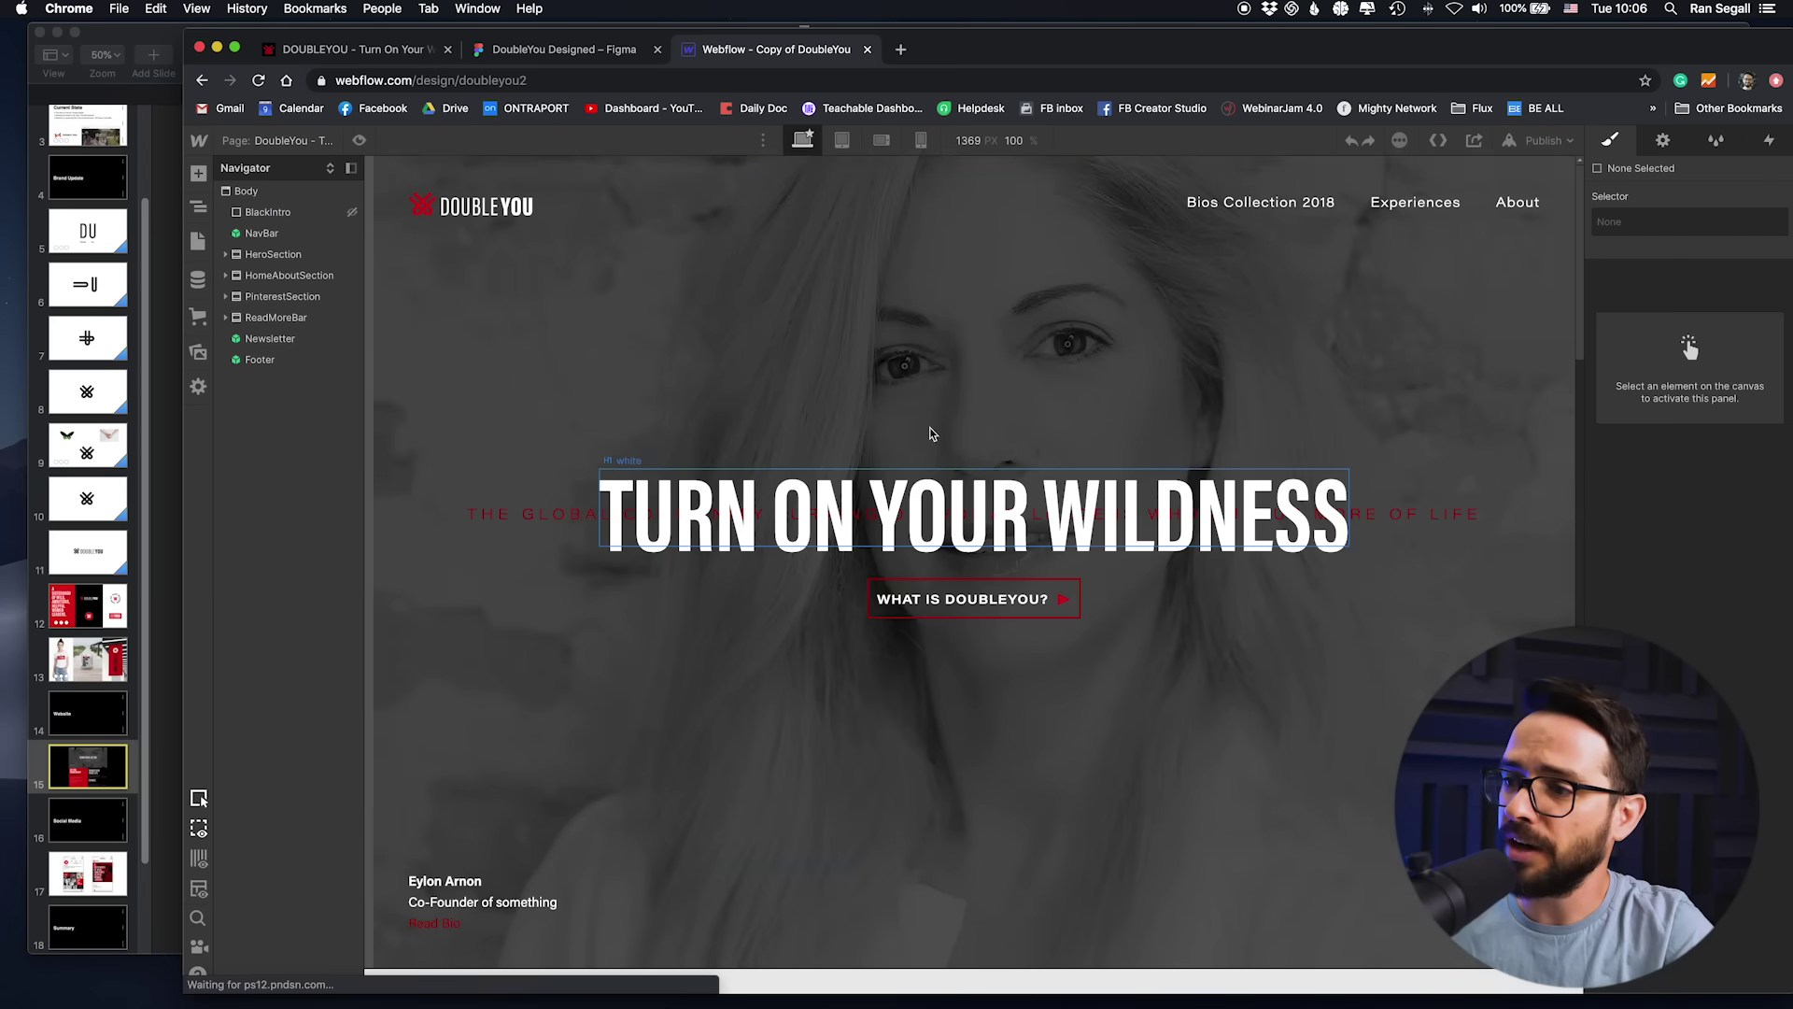
pyautogui.scroll(-5, 657, 486)
pyautogui.scroll(-4, 713, 521)
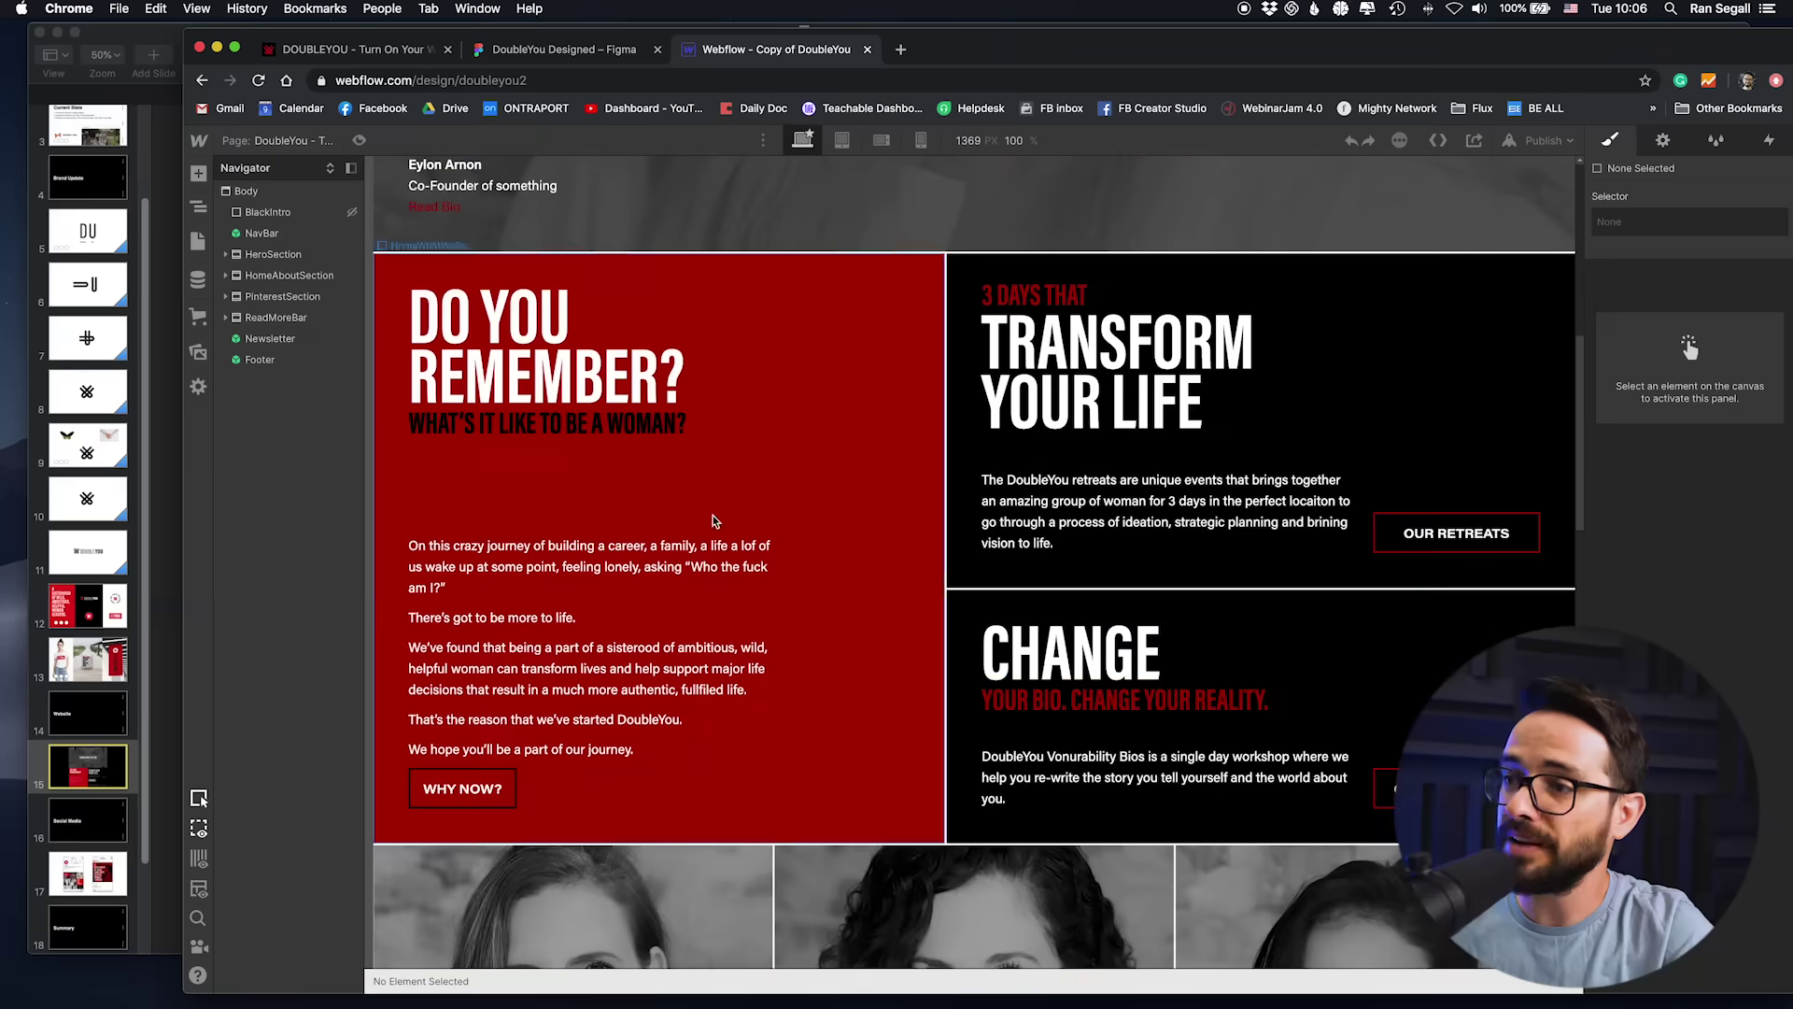
pyautogui.scroll(-6, 822, 710)
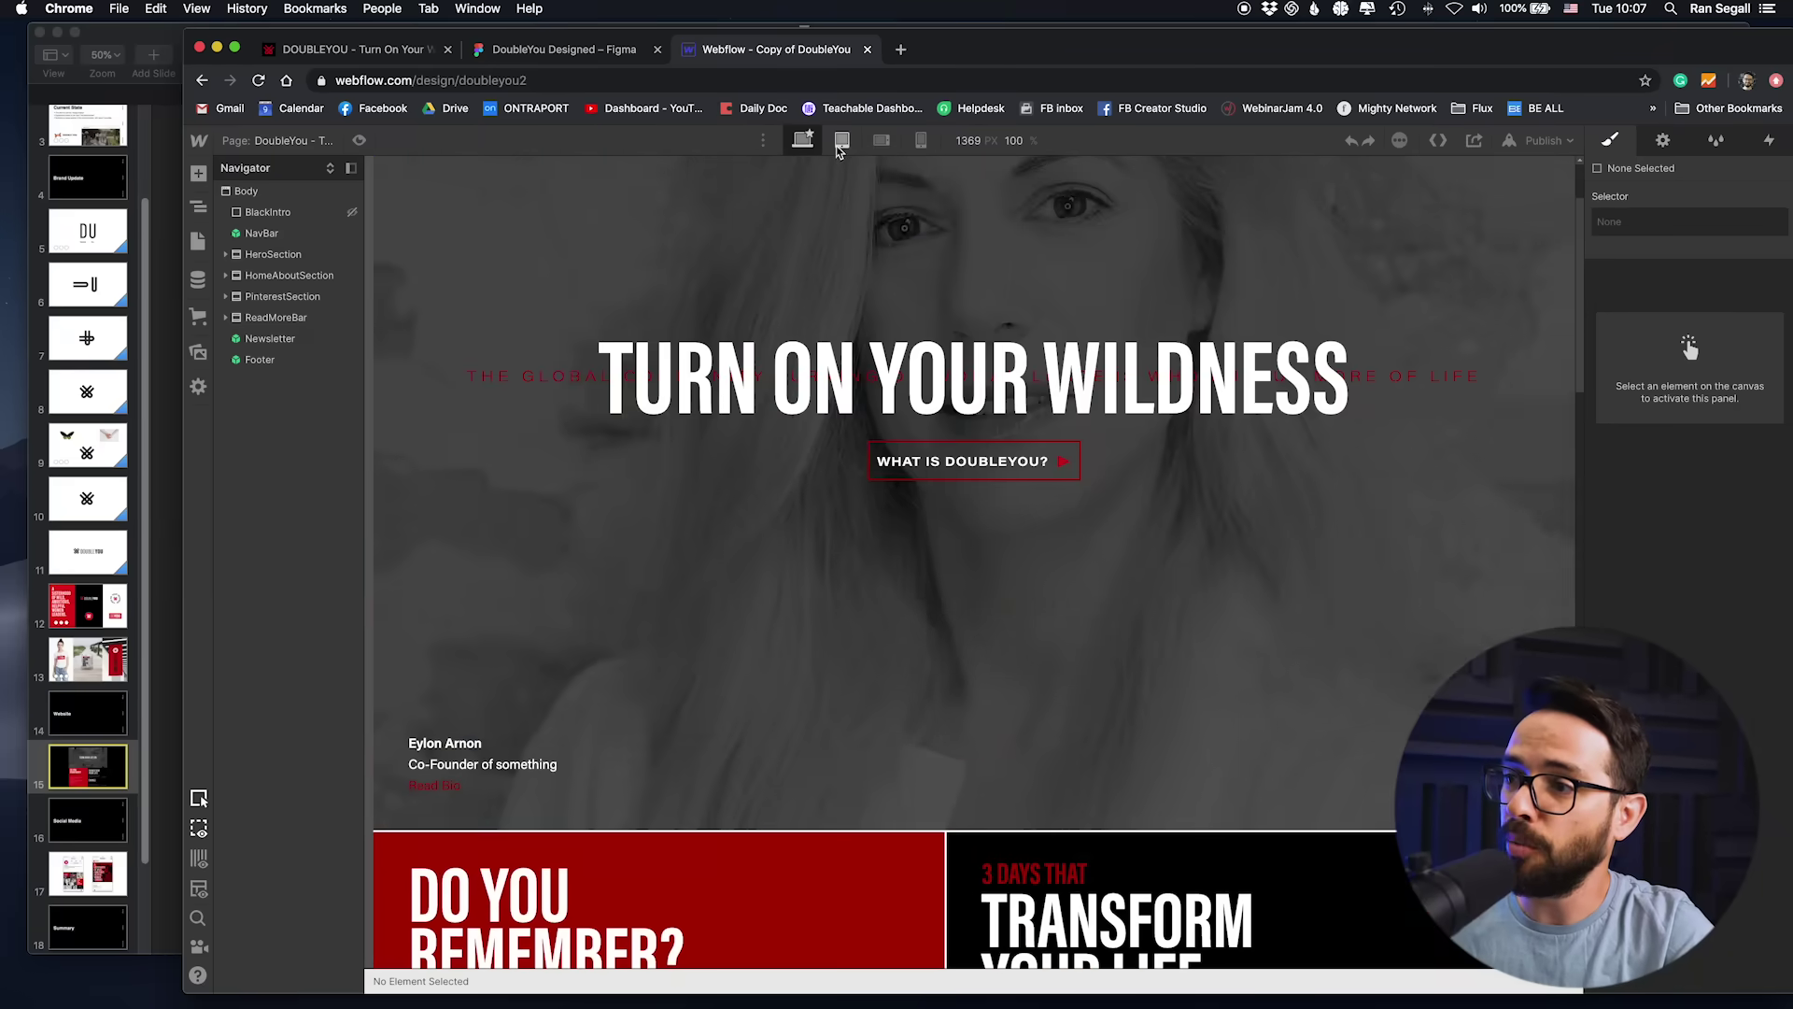
# Step: Preview the home page at tablet, 568 px landscape and 320 px mobile widths, then desktop
pyautogui.click(841, 140)
pyautogui.click(881, 140)
pyautogui.click(921, 140)
pyautogui.scroll(-6, 954, 322)
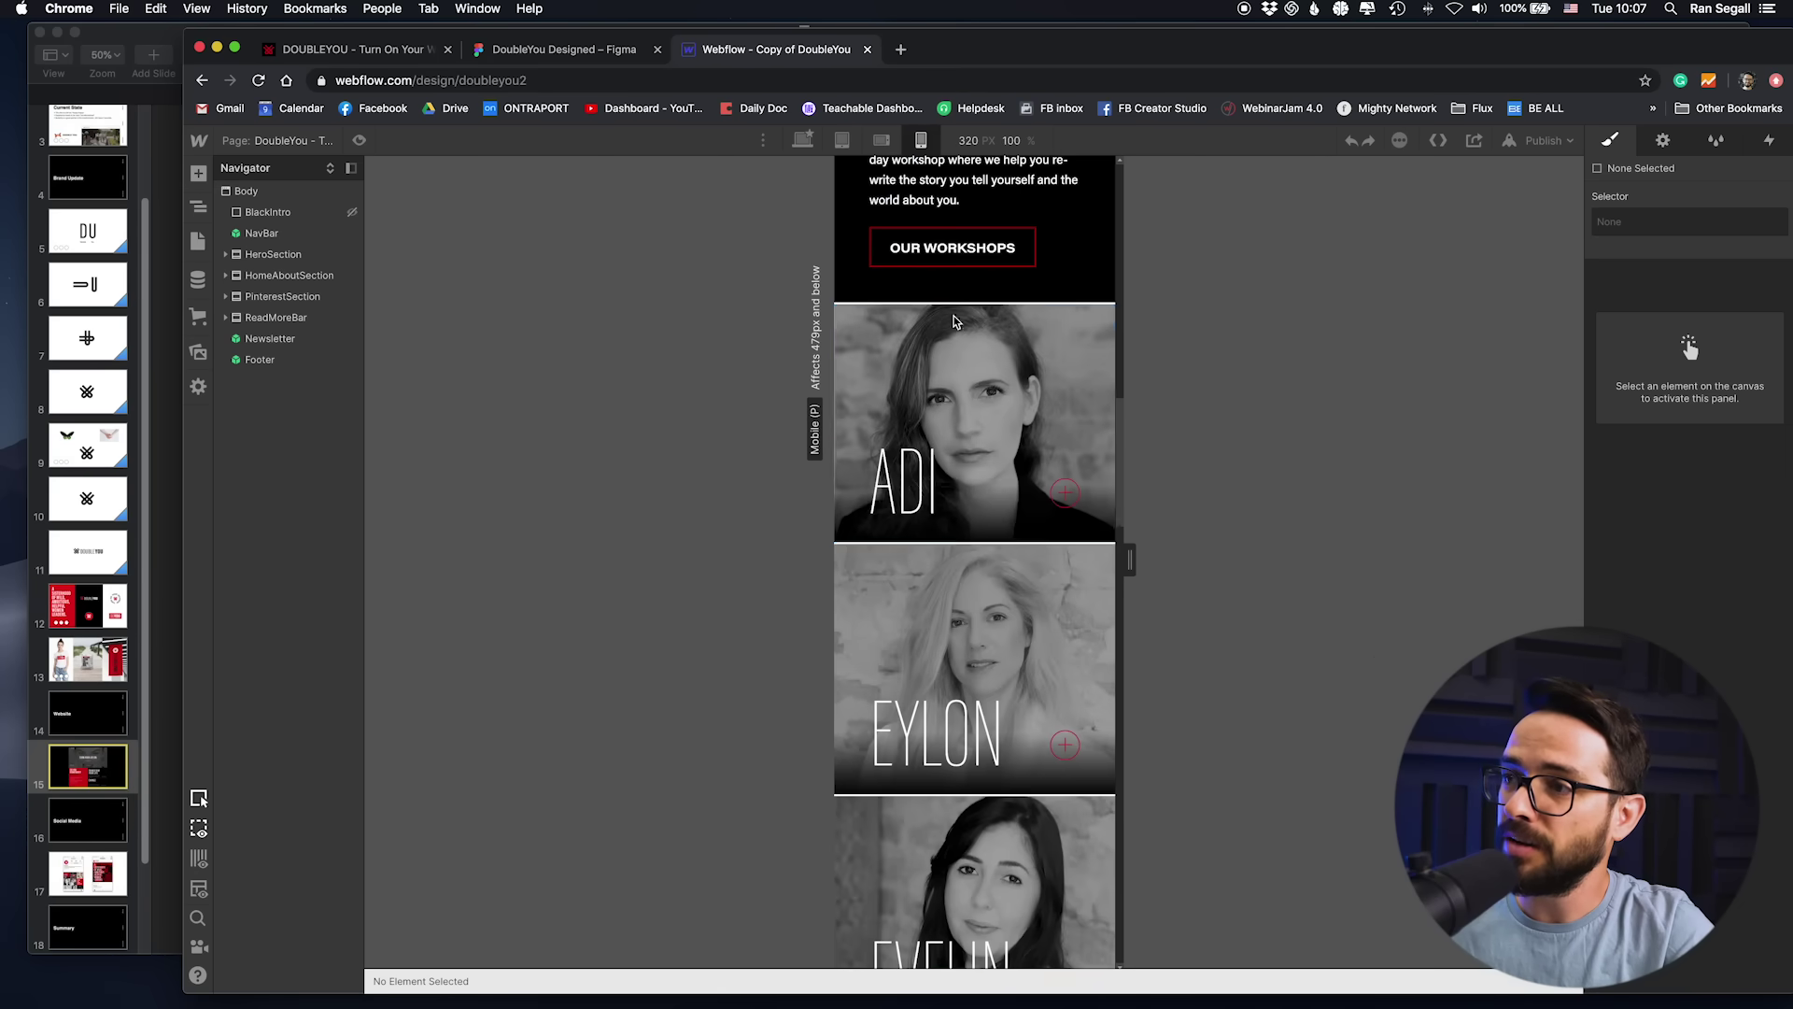
pyautogui.scroll(-2, 954, 321)
pyautogui.scroll(12, 955, 321)
pyautogui.click(880, 140)
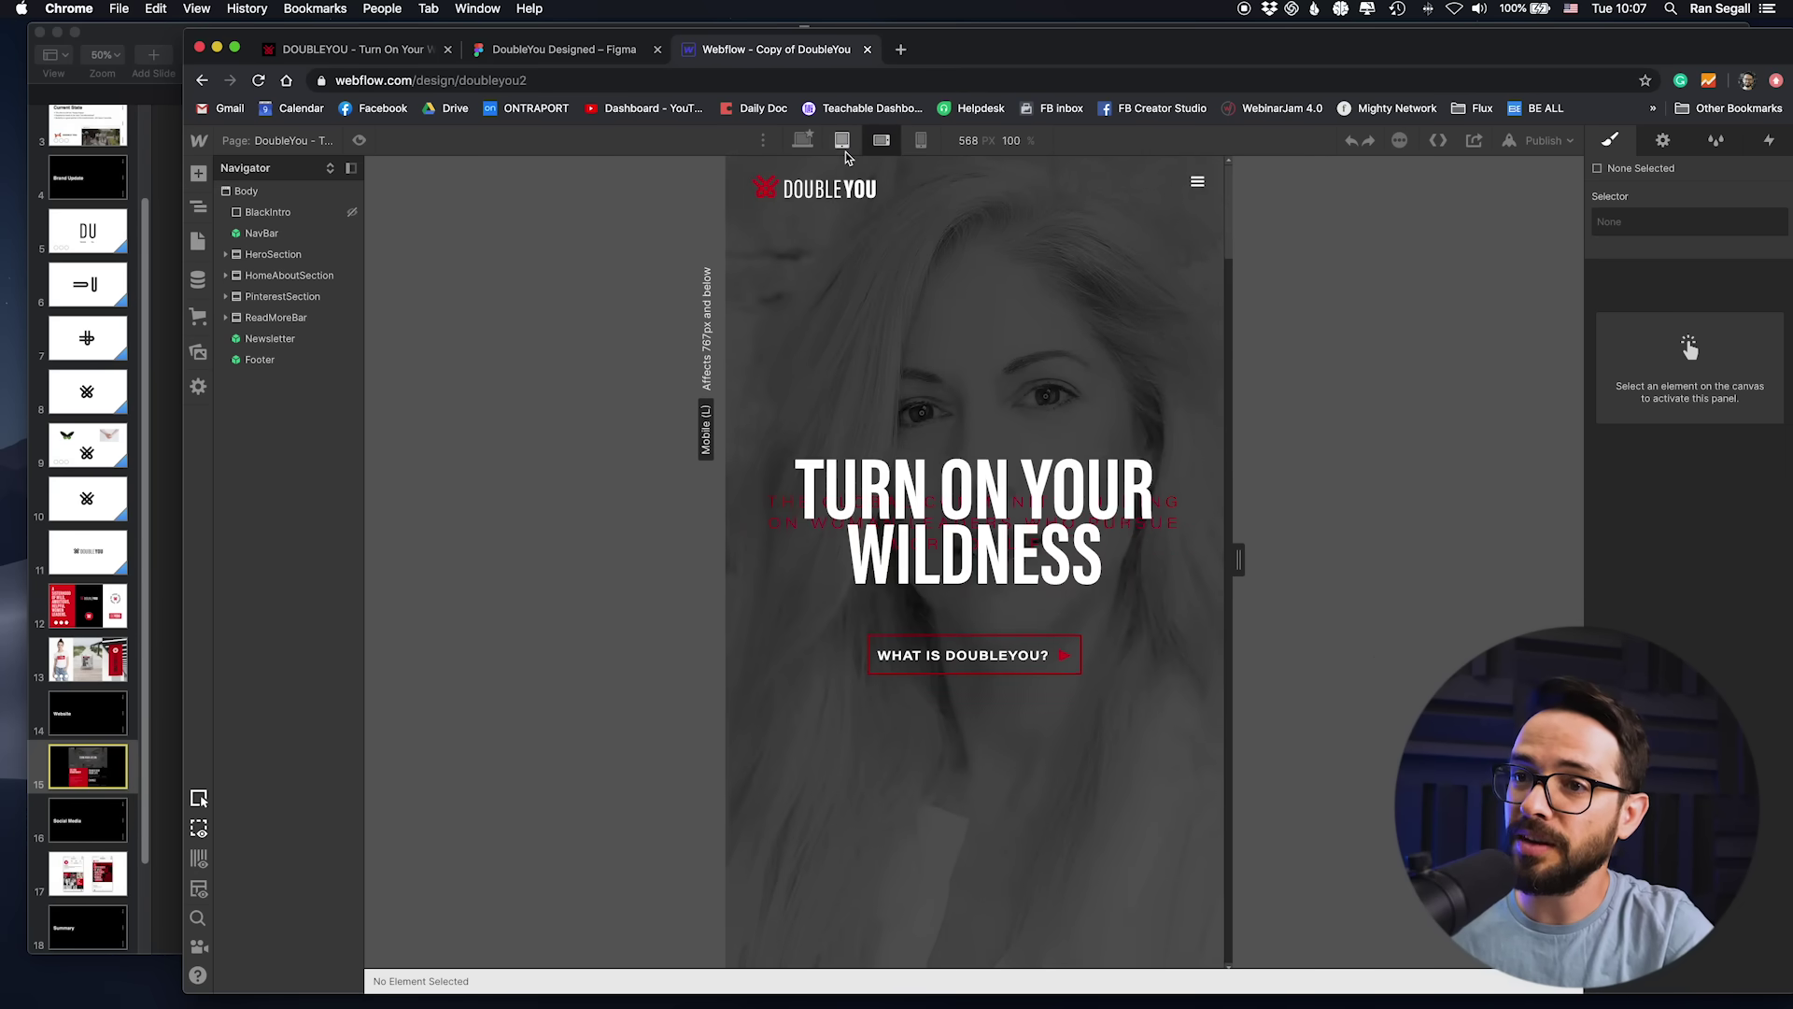
pyautogui.click(802, 140)
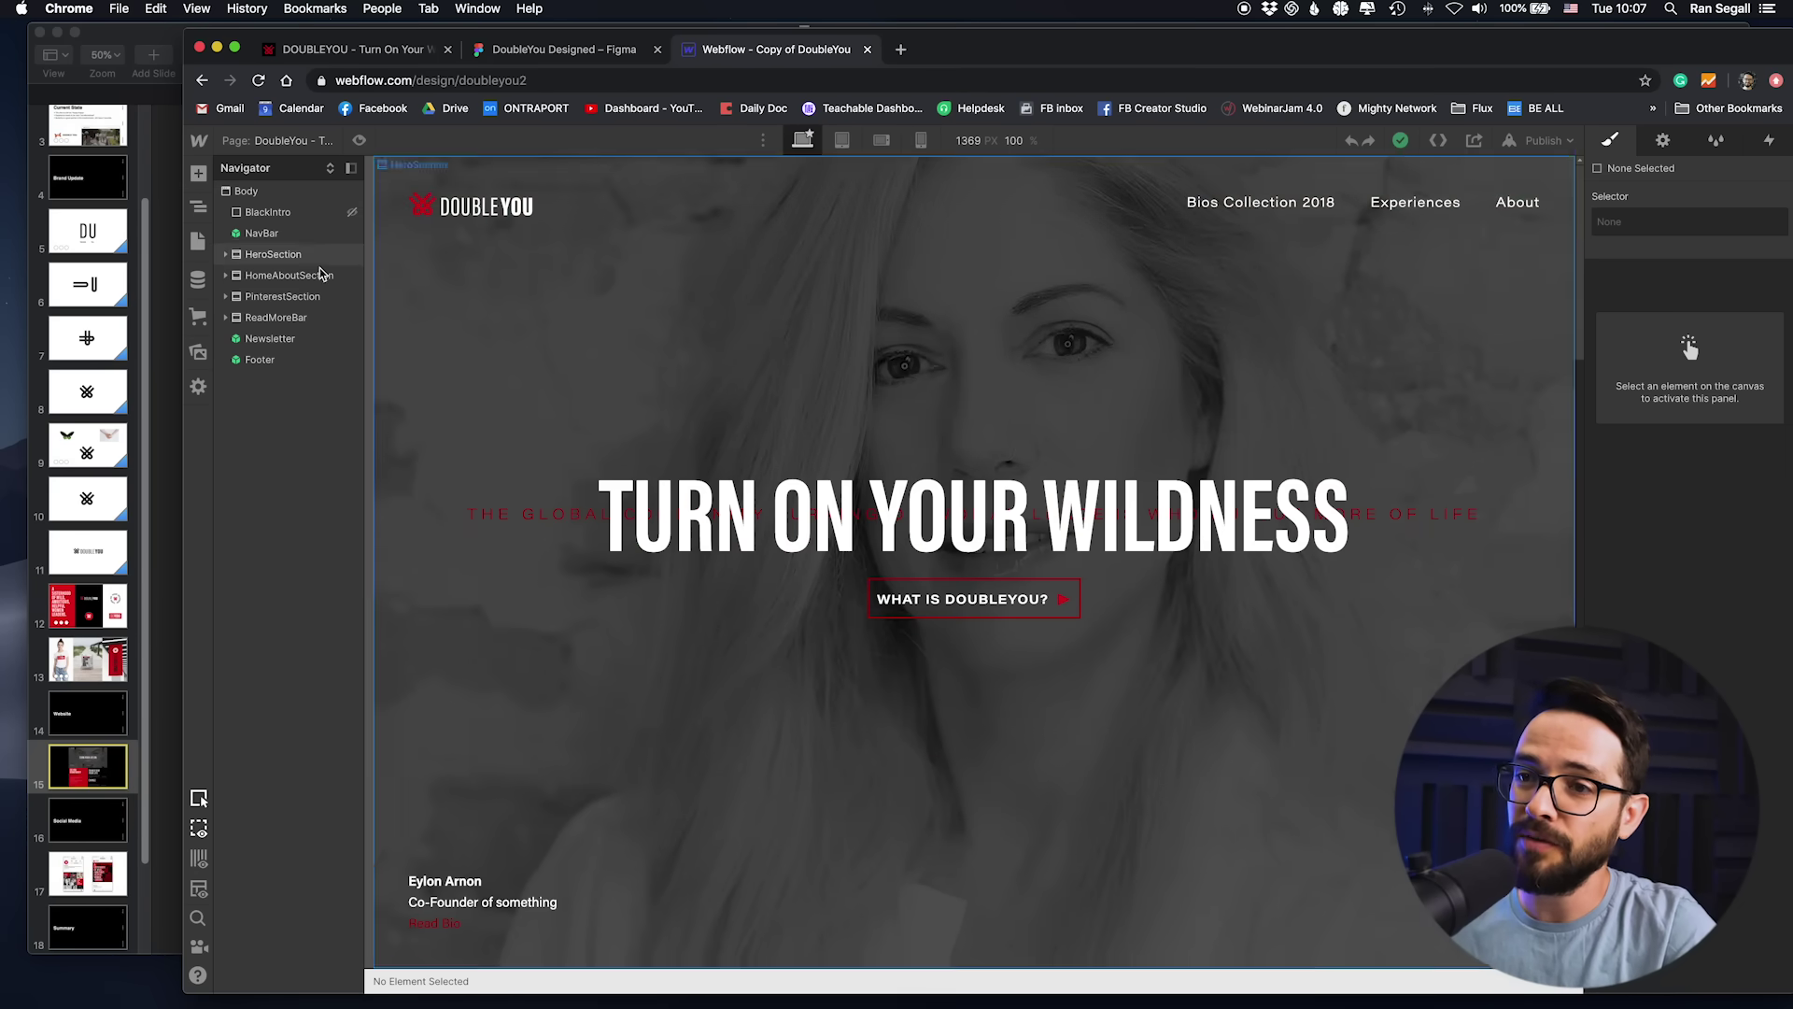